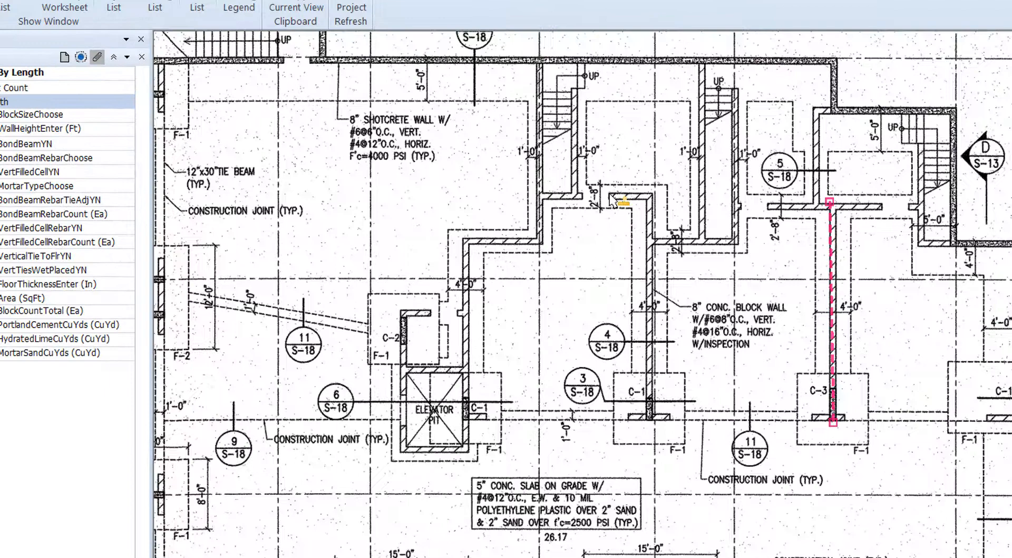
- Trace the central 8-inch concrete block wall as Structural CMU By Length, from its upper return down to both ends of its foot
left_click(653, 193)
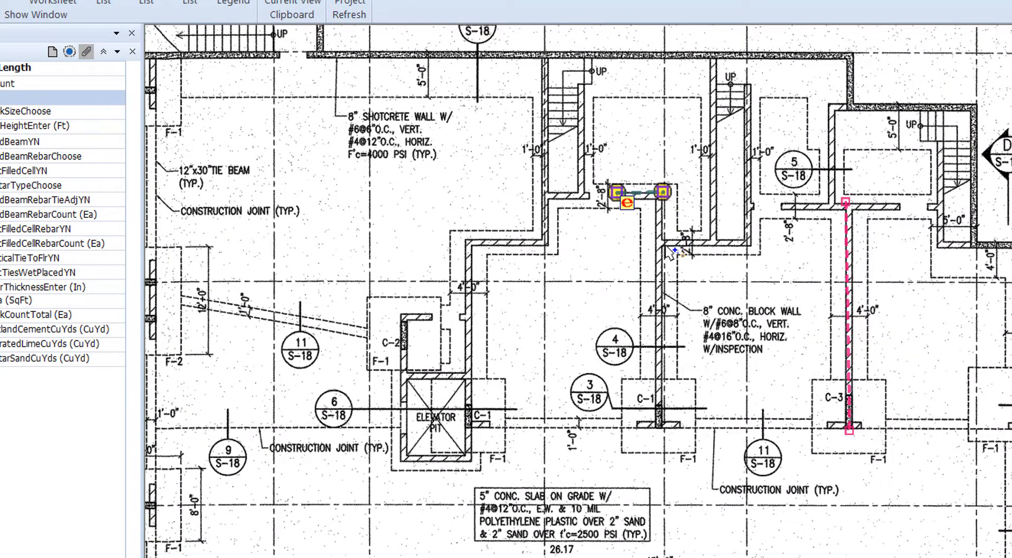
left_click(664, 244)
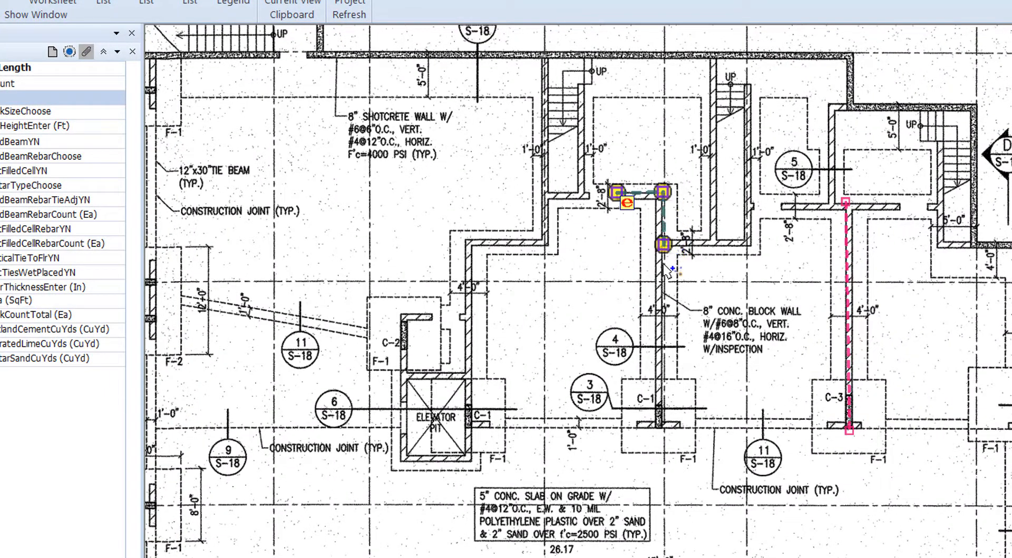
left_click(659, 426)
left_click(633, 423)
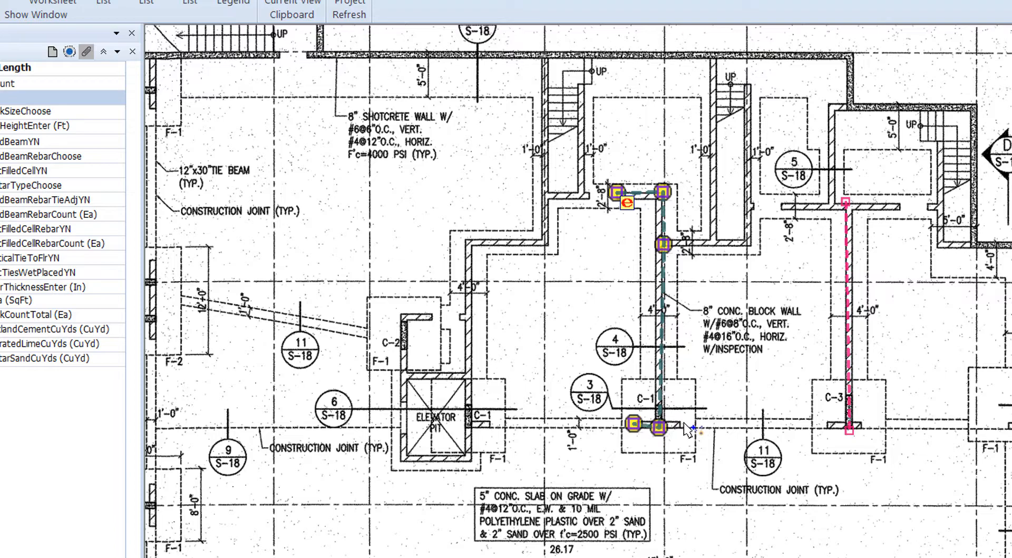
left_click(683, 422)
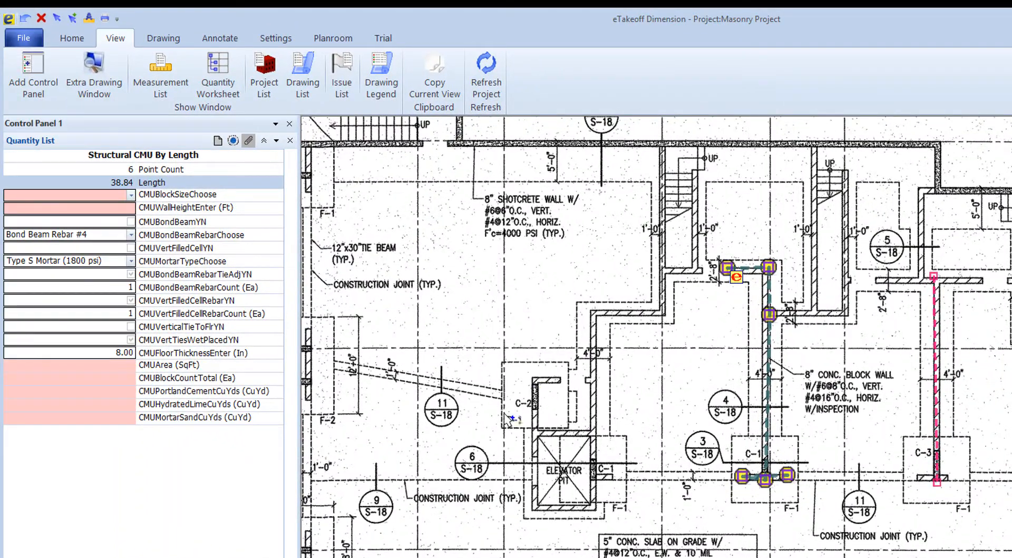
- Choose the 16L x 8W x 8H Structural/Bond Beam block size and set the CMU wall height to 12 feet
left_click(130, 193)
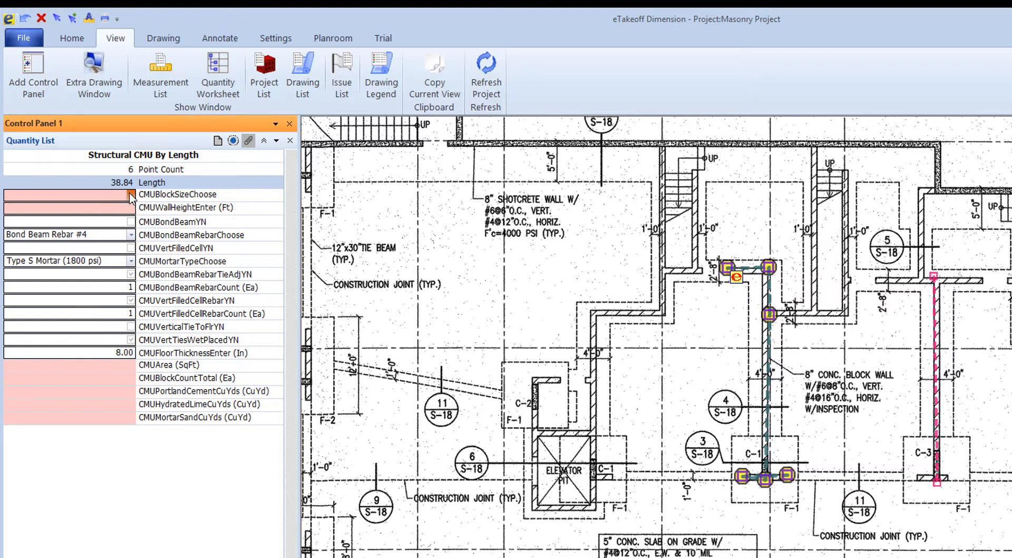
left_click(85, 206)
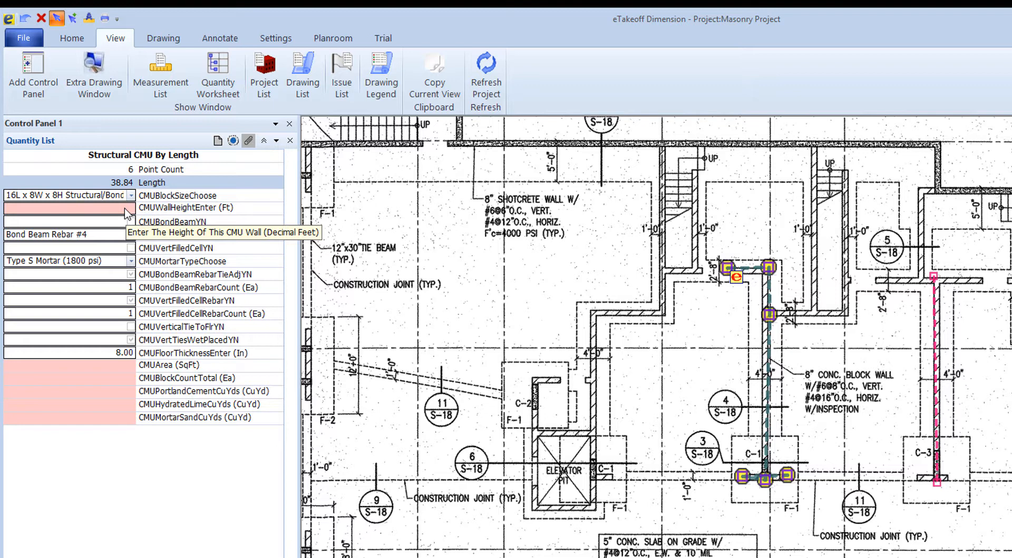
left_click(126, 209)
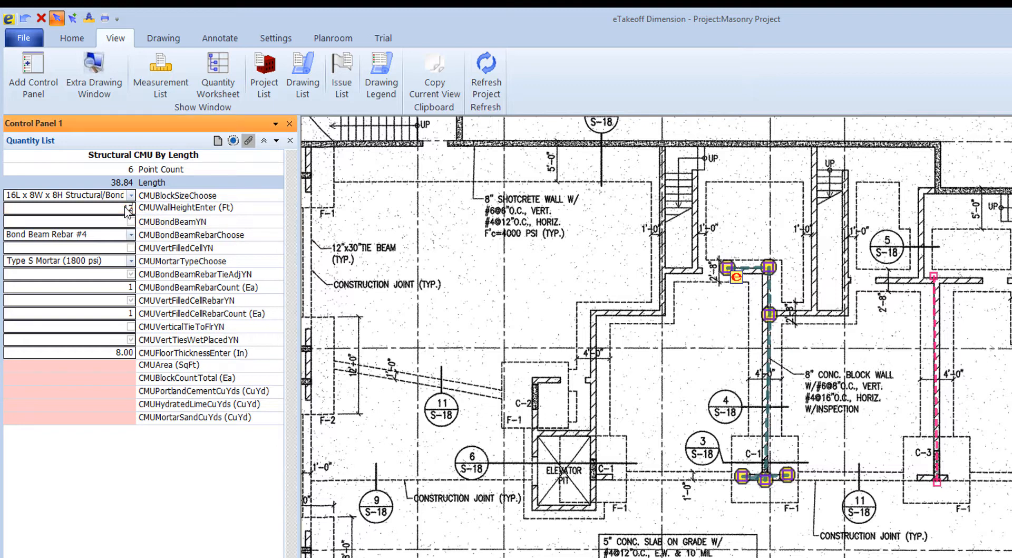
type("12")
key("Return")
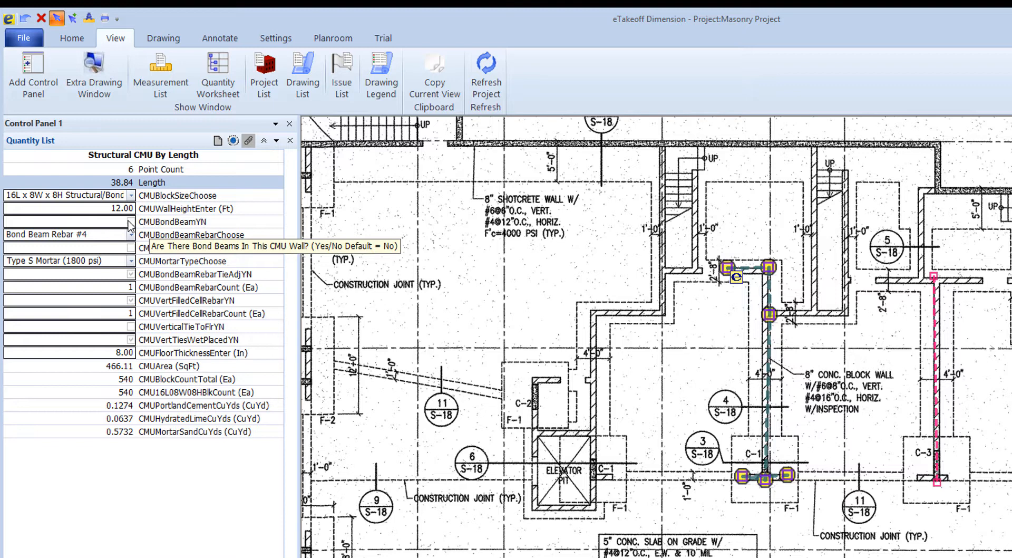
- Enable bond beams in the CMU wall with 16-inch spacing and choose Bond Beam Rebar #5
left_click(129, 222)
left_click(130, 222)
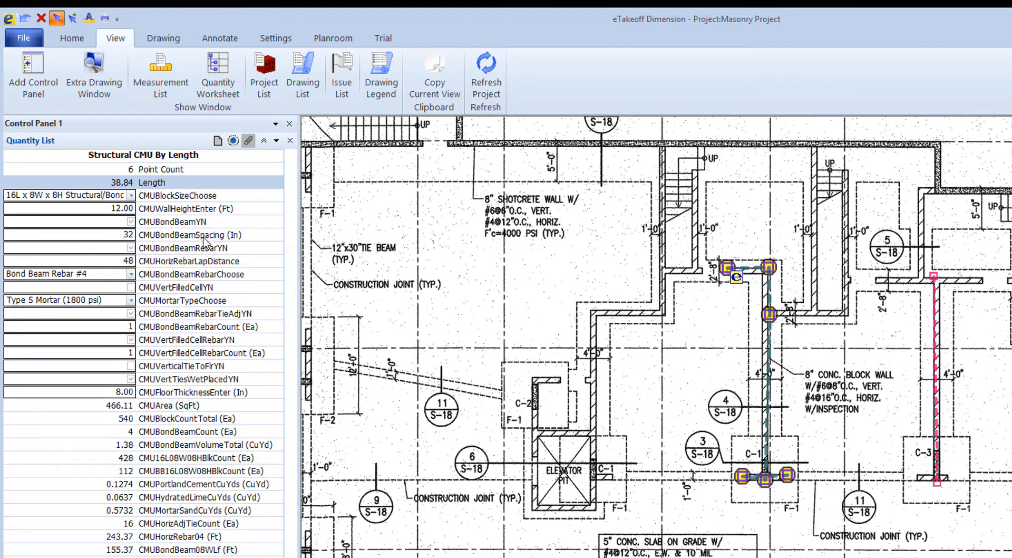
left_click(129, 235)
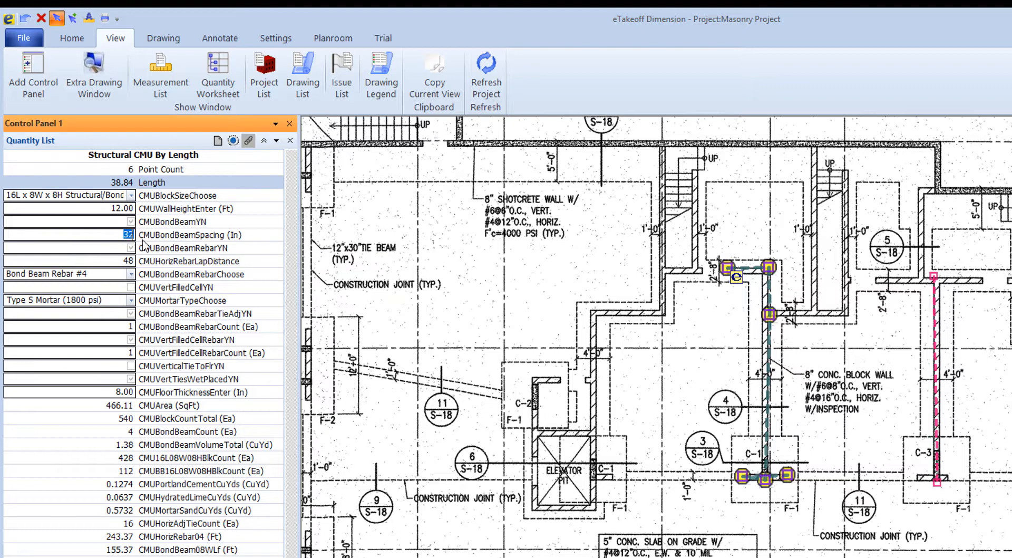
type("16")
key("Return")
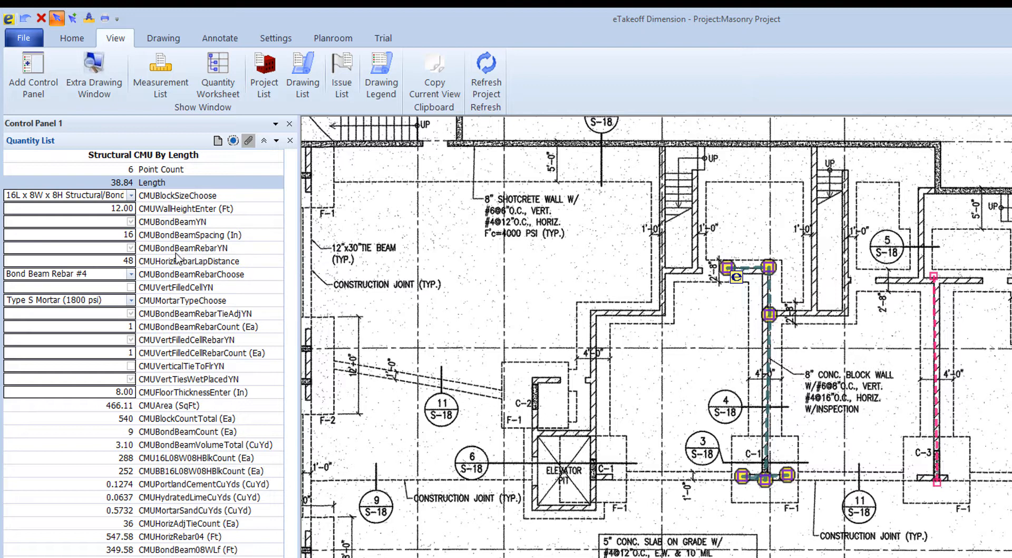
left_click(130, 274)
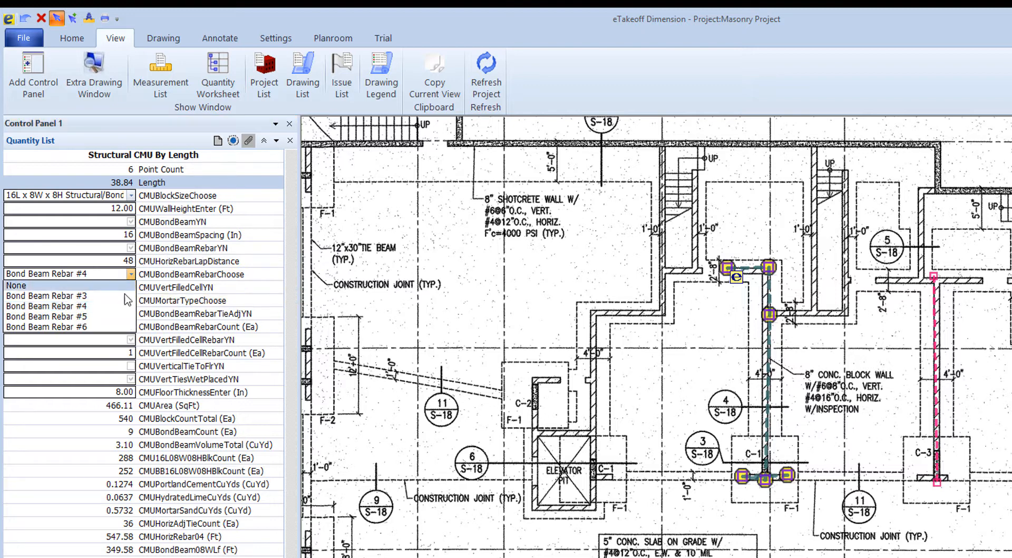
left_click(87, 316)
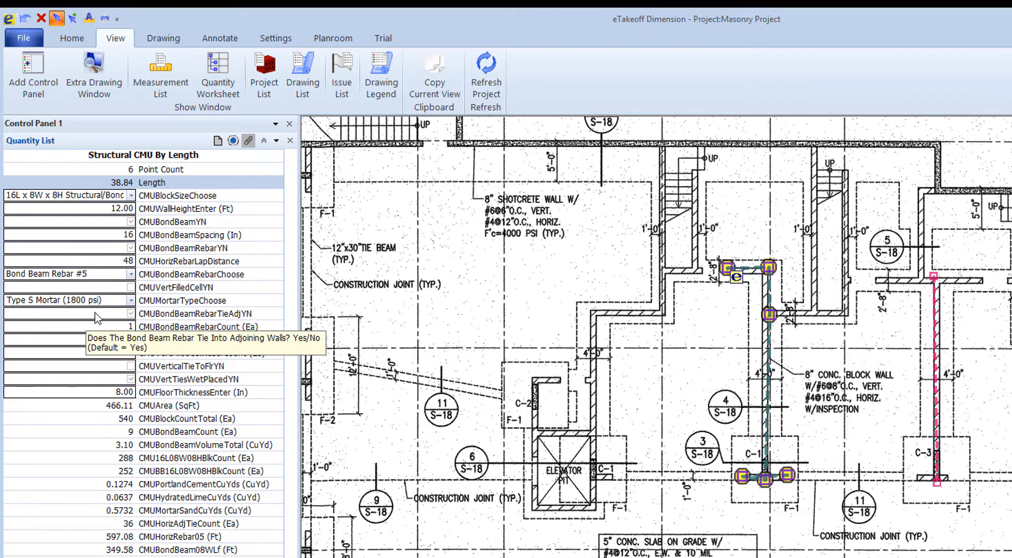
- Enable filled vertical cells in the CMU wall and set their spacing to 16 inches
left_click(131, 288)
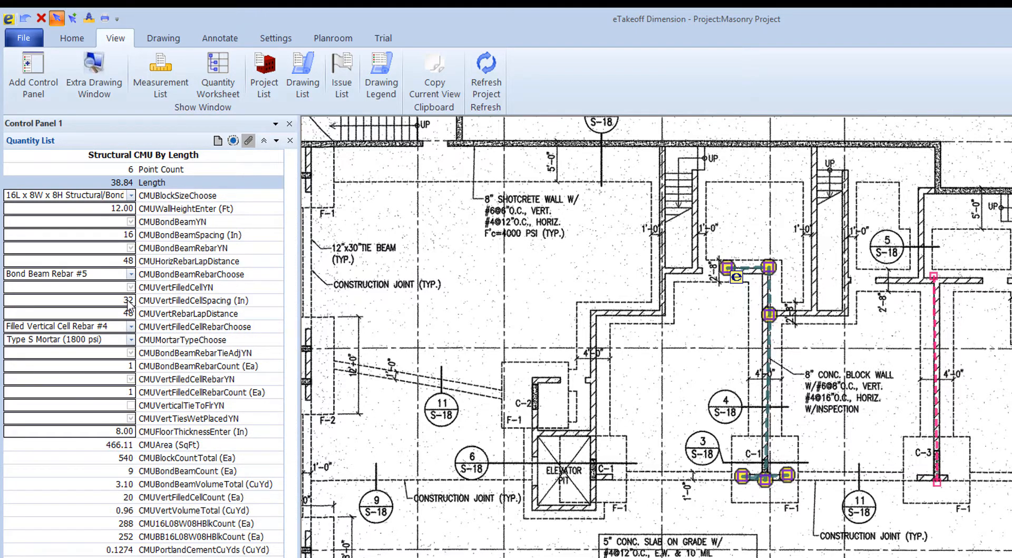
double_click(128, 301)
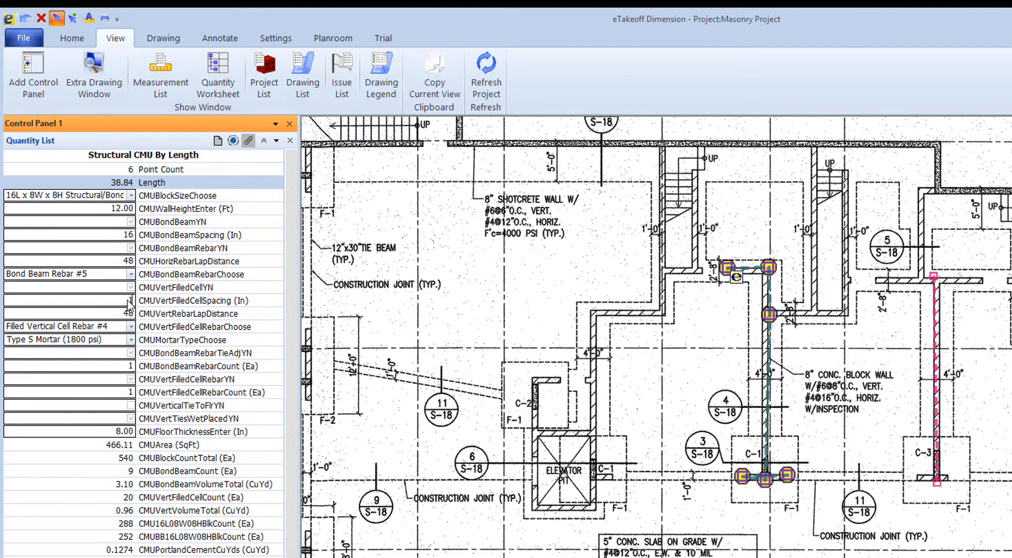
key("Return")
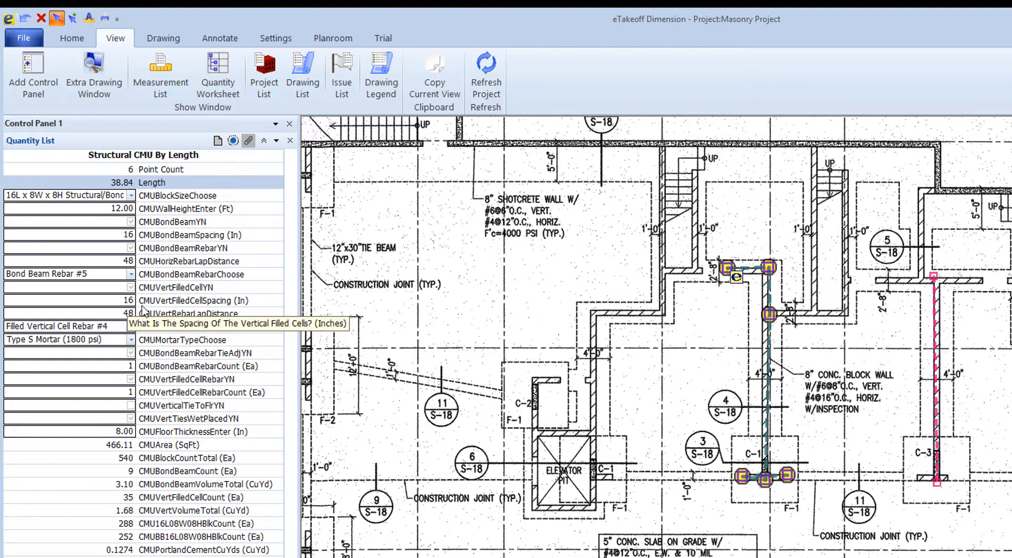
- Choose Filled Vertical Cell Rebar #6 and Type M Mortar (2500 psi) for the CMU wall
left_click(129, 326)
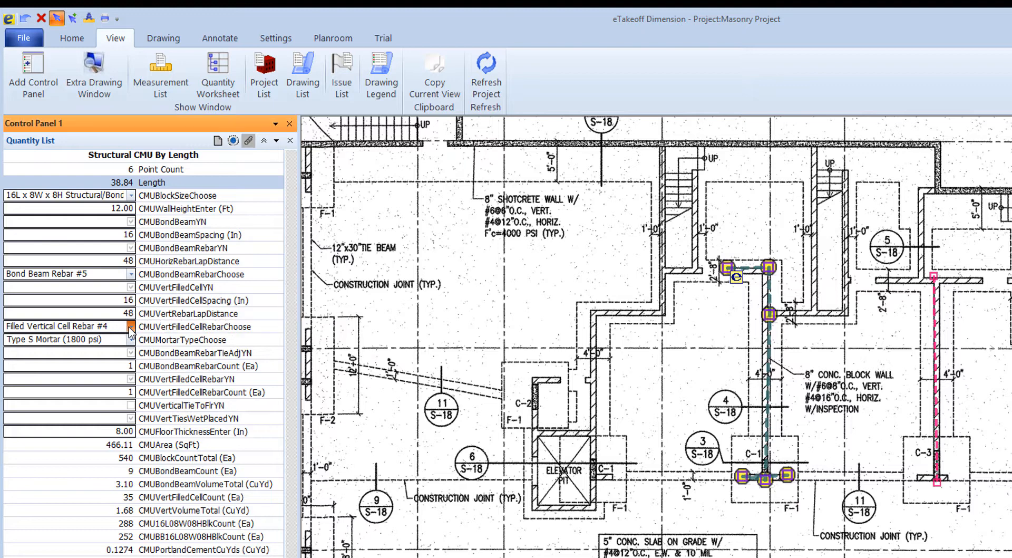
left_click(131, 327)
left_click(110, 380)
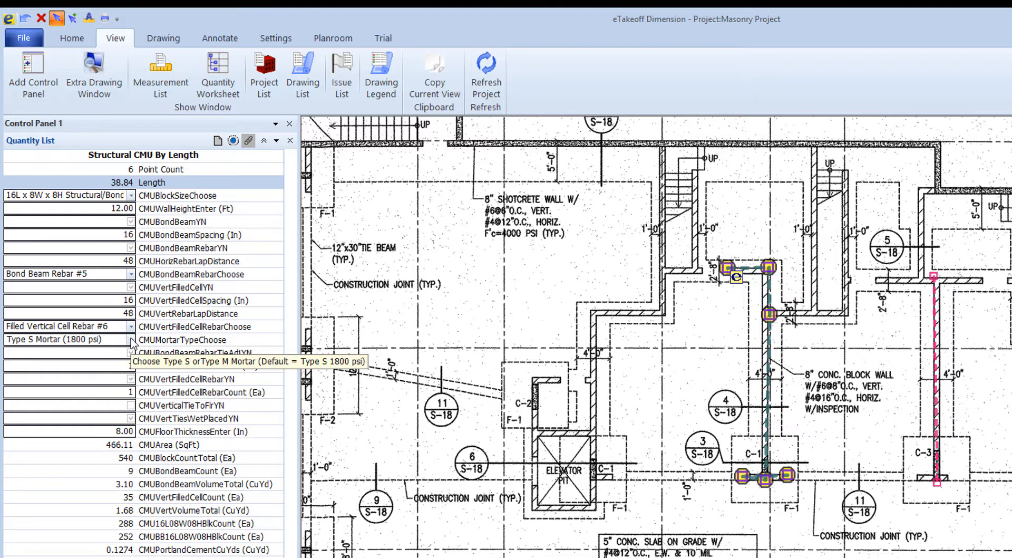
left_click(132, 340)
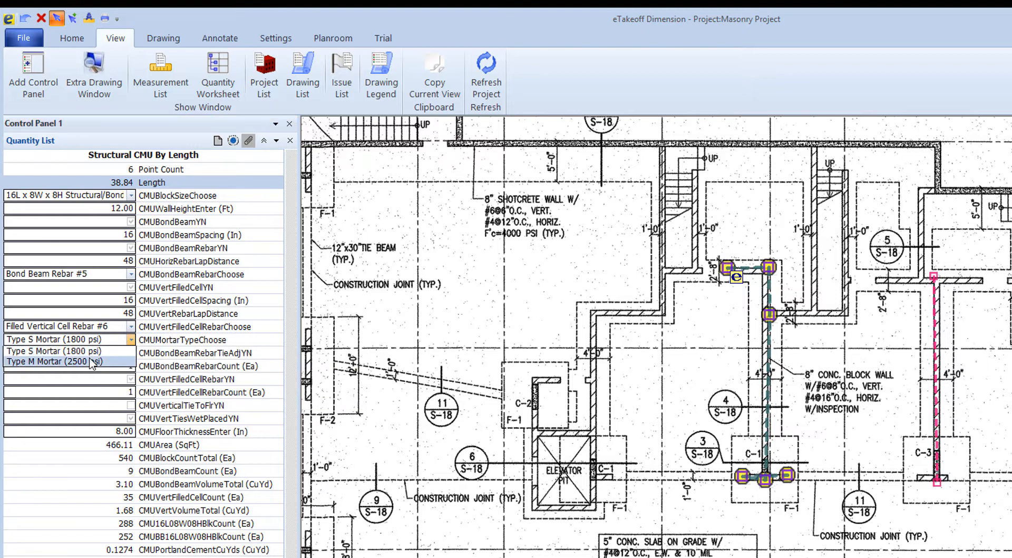
left_click(92, 364)
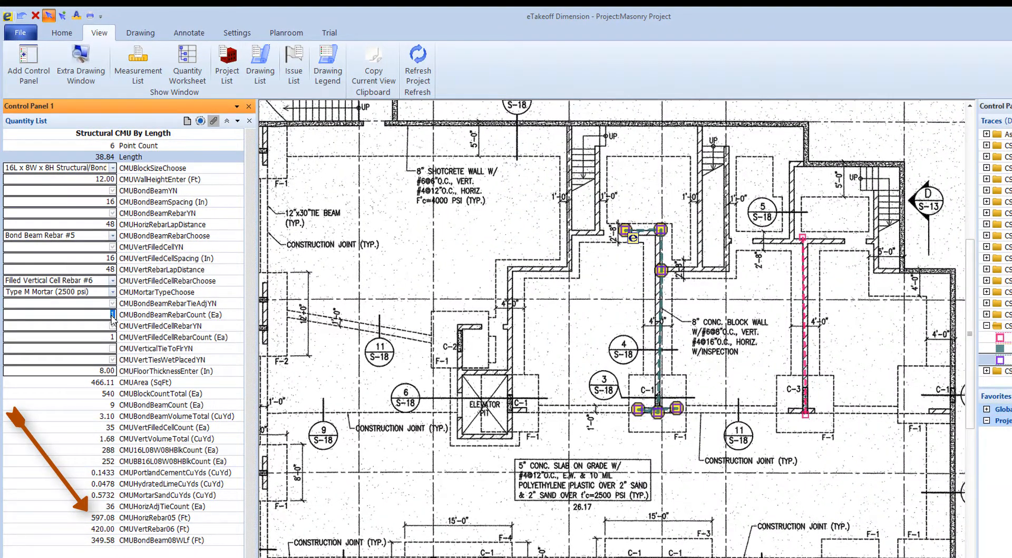
- Set the bond beam rebar count to 2 and enable the vertical ties to the floor
key("Return")
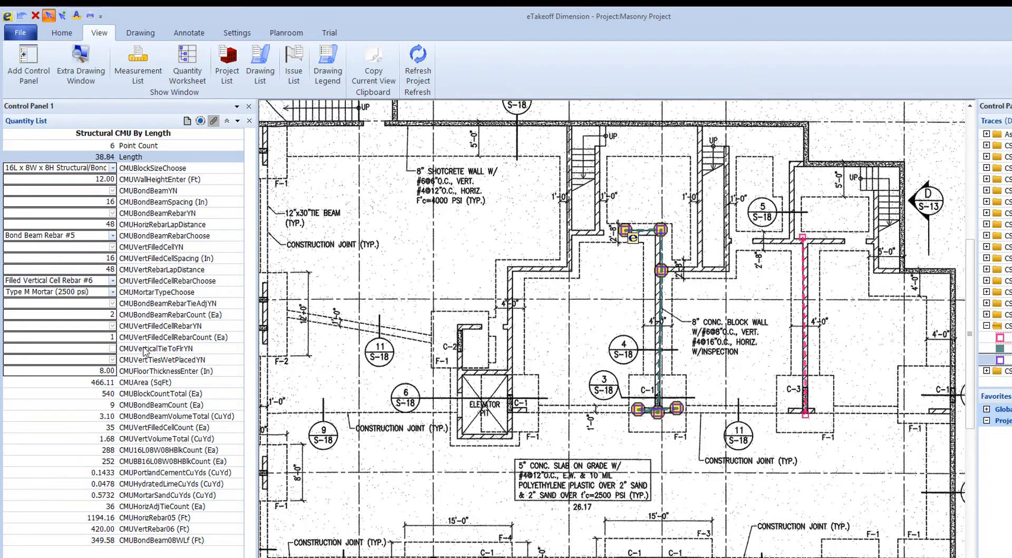
left_click(112, 349)
left_click(111, 349)
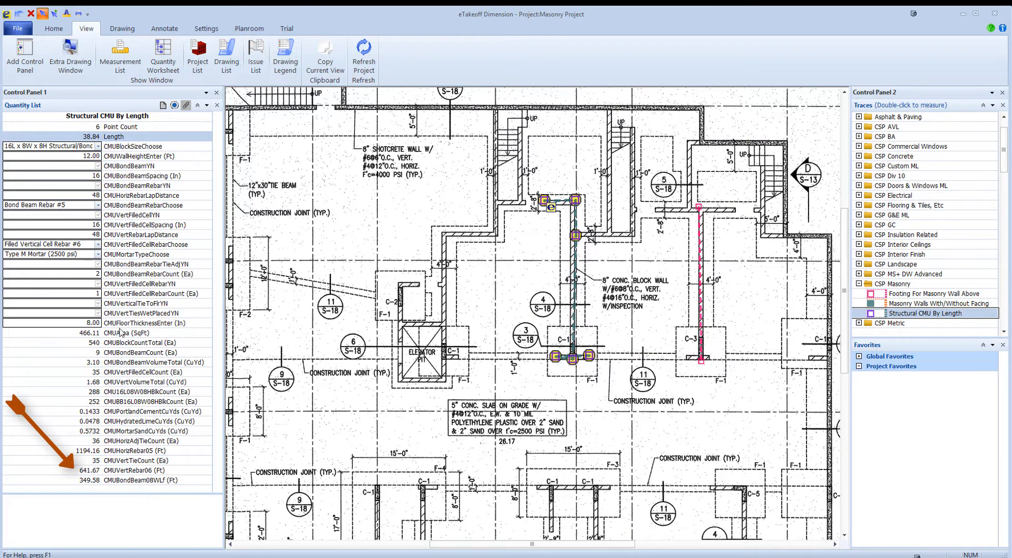
- Turn the wet-placed option for the vertical floor ties off and back on to compare the vertical rebar quantity
left_click(98, 314)
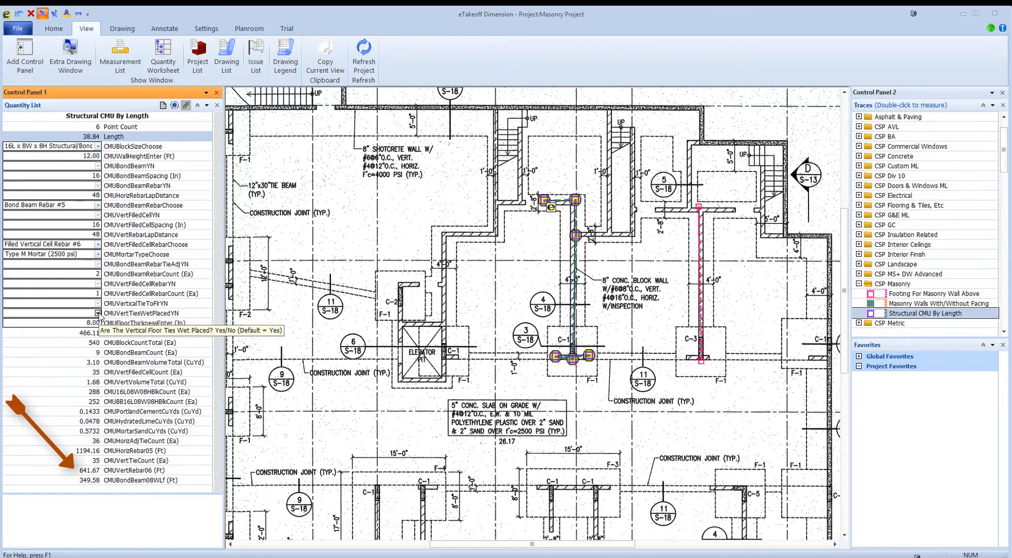
left_click(98, 313)
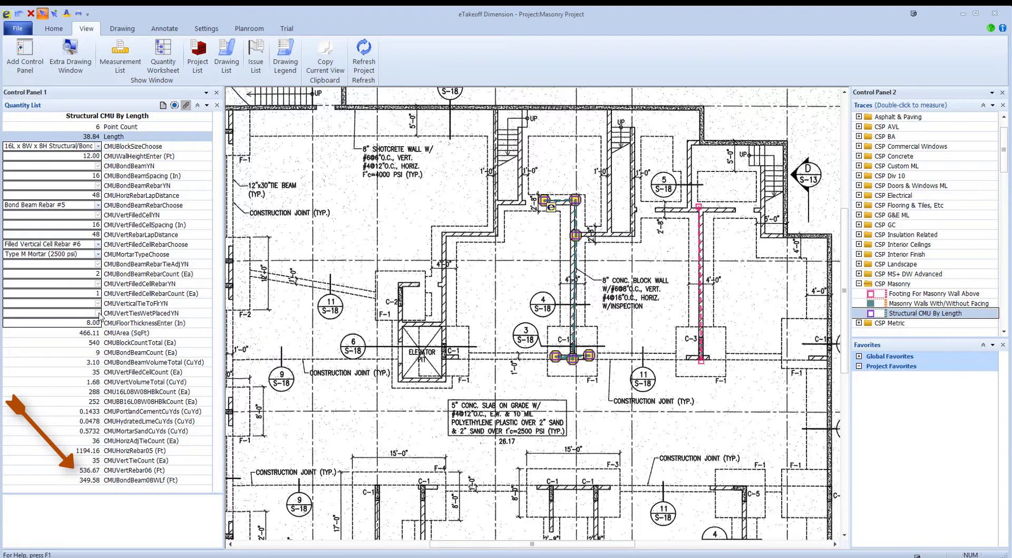
left_click(98, 313)
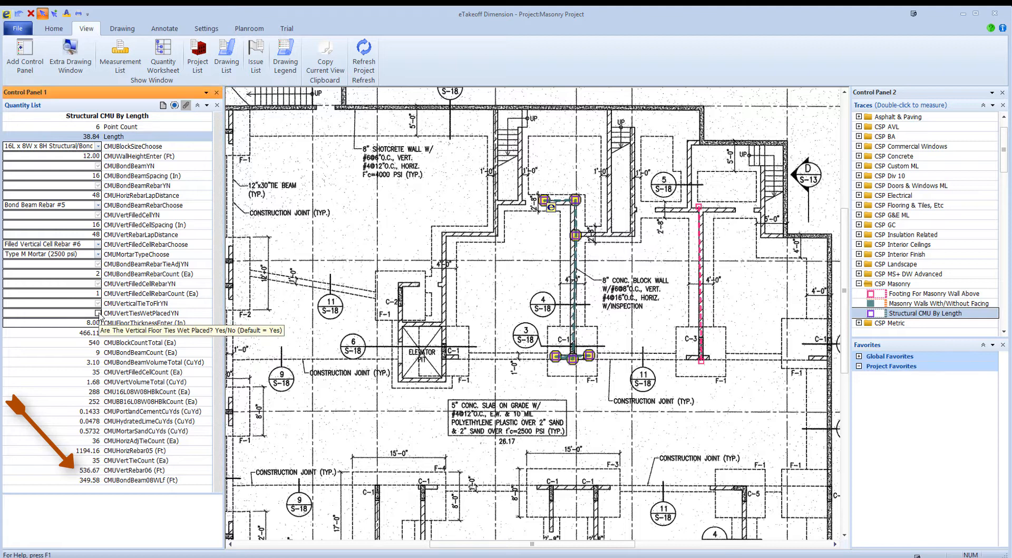
left_click(98, 313)
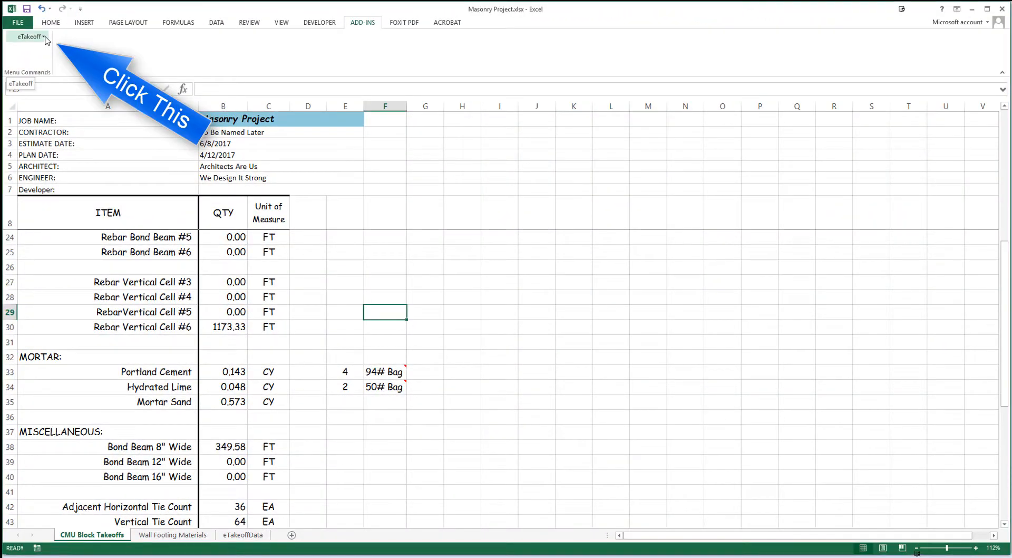
- Switch to the Masonry Project workbook in Excel and change its linked eTakeoff project to Lumber Project 2017
left_click(45, 38)
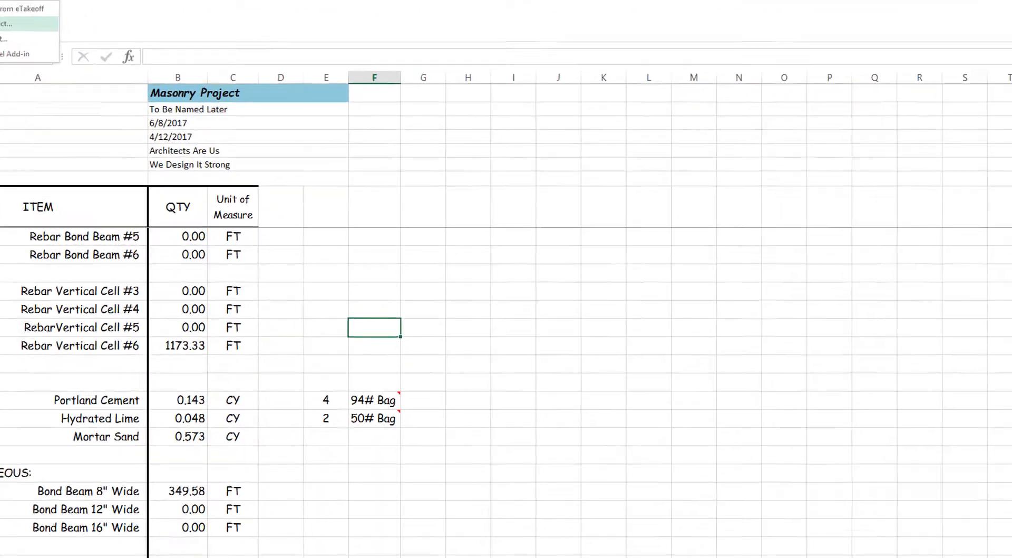
left_click(52, 61)
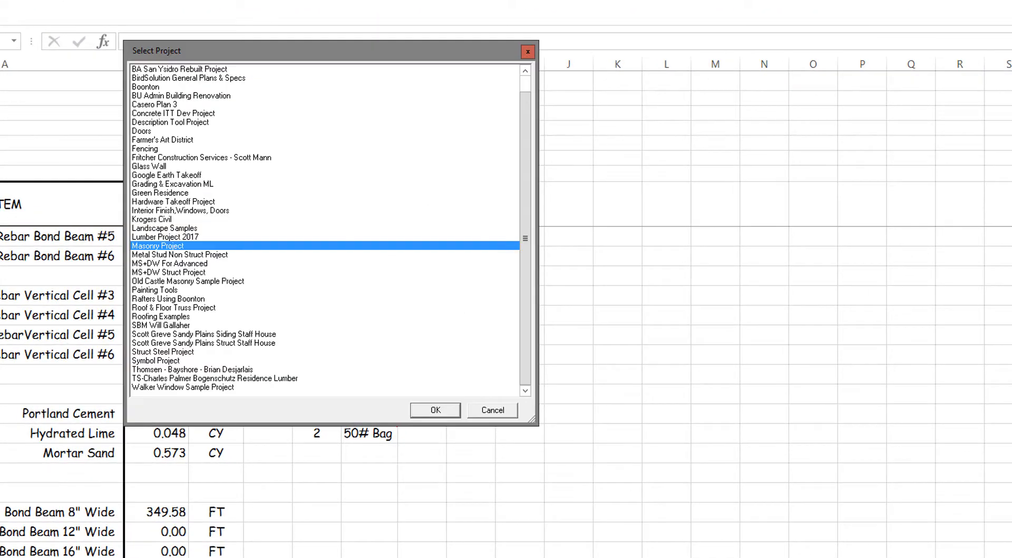
left_click(182, 237)
left_click(428, 414)
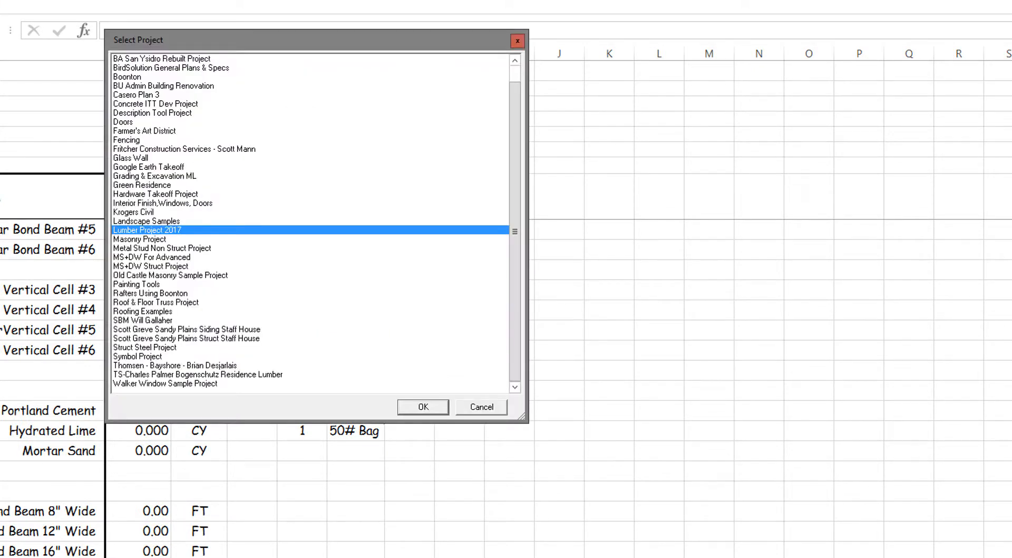
- Select Masonry Project as the workbook's eTakeoff project and refresh the takeoff quantities from eTakeoff
left_click(182, 239)
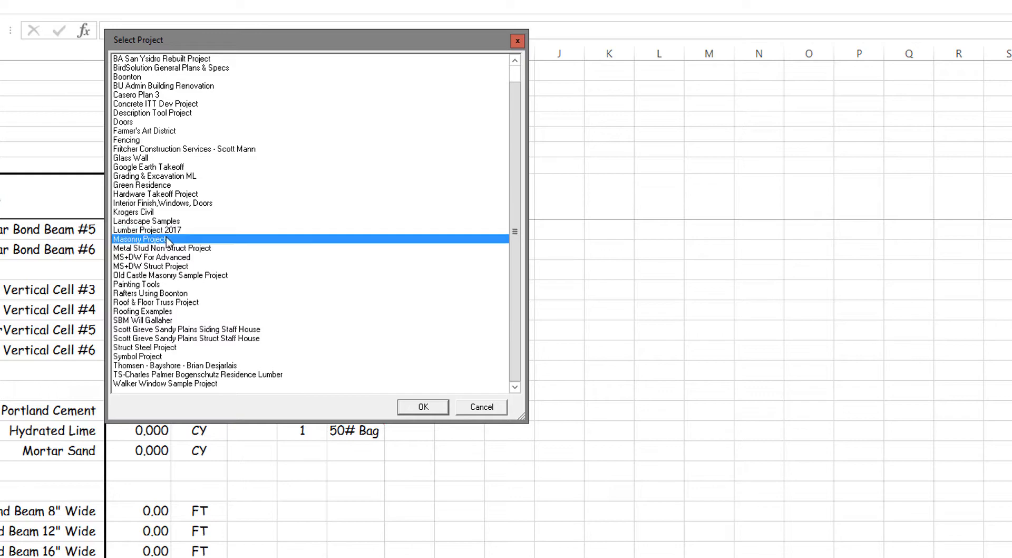
left_click(422, 408)
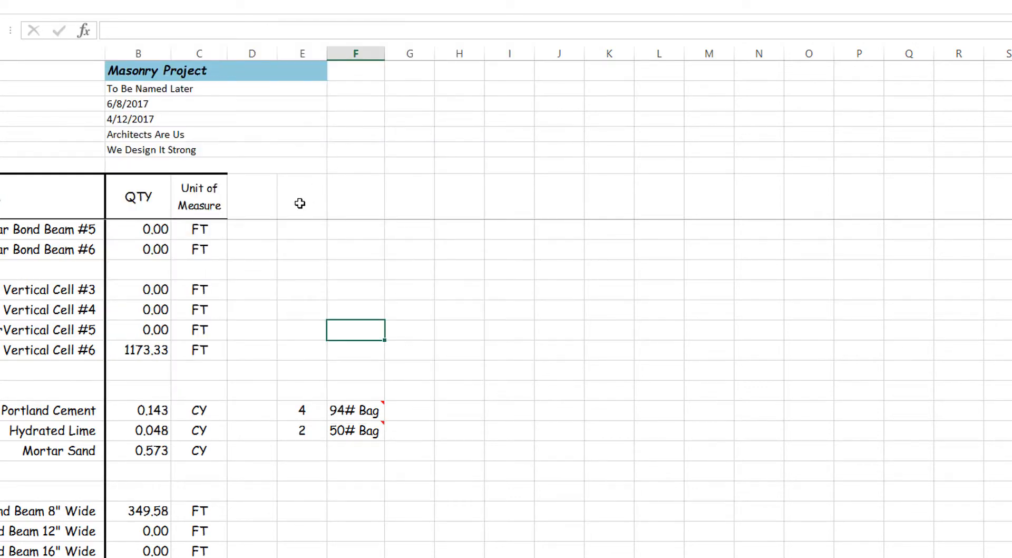
left_click(43, 37)
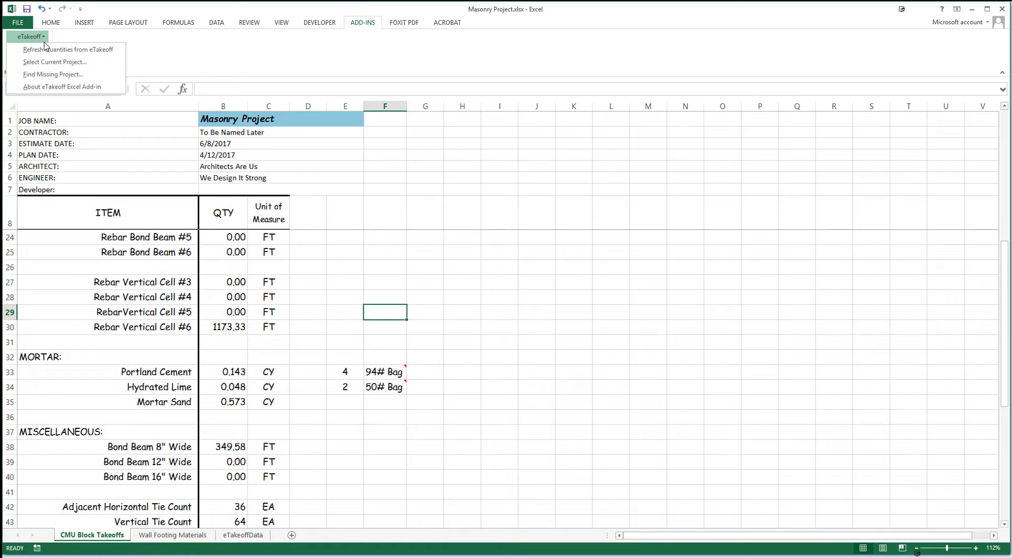
left_click(44, 51)
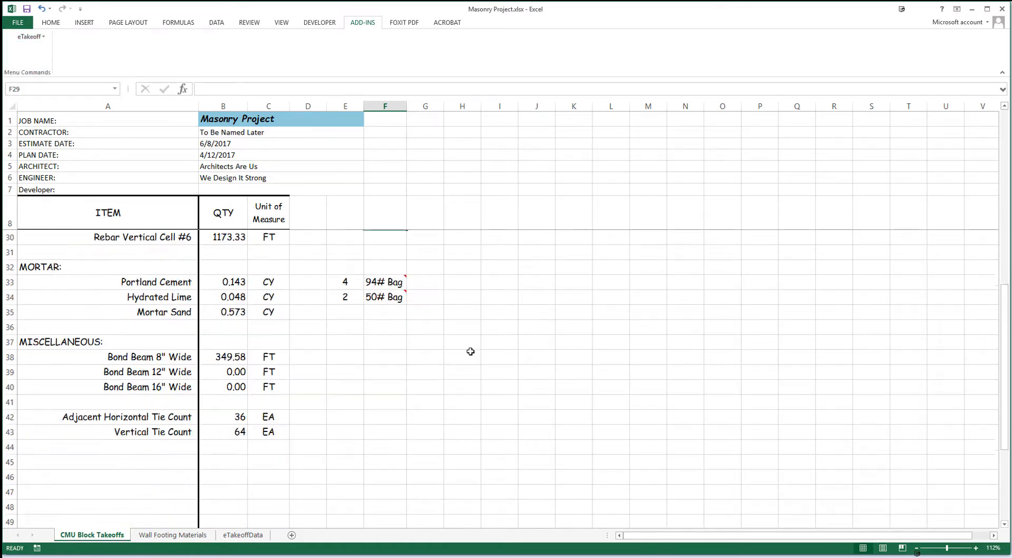
scroll(470, 351, "up", 4)
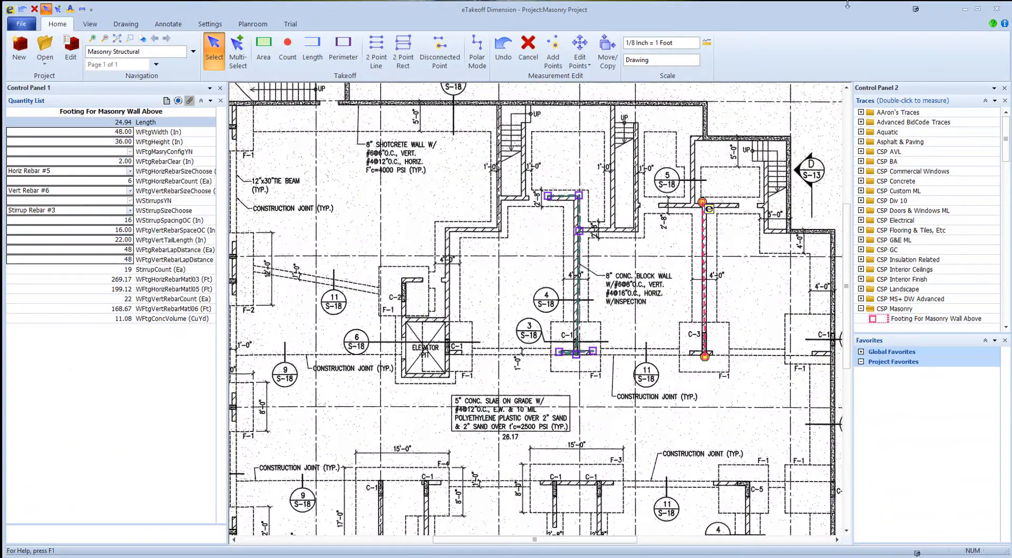
- In eTakeoff Dimension, change the traced central CMU wall's block size to 16L x 12W x 8H Structural/Bond Beam
left_click(581, 197)
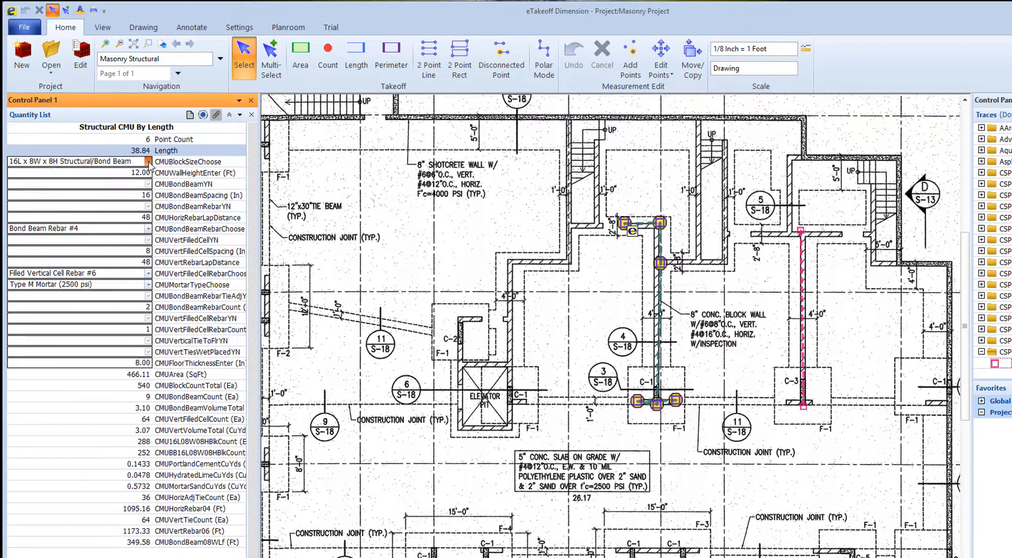
left_click(130, 142)
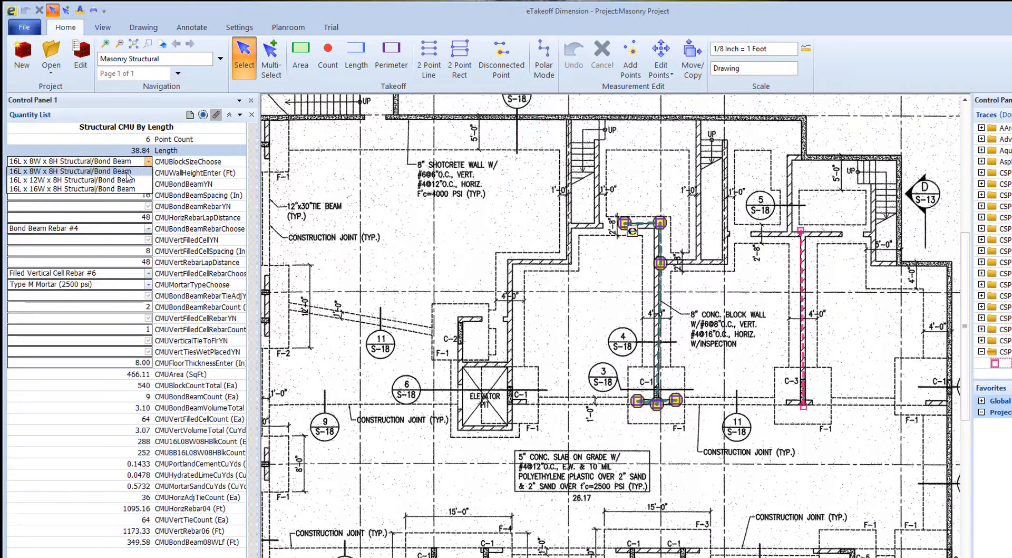
left_click(71, 180)
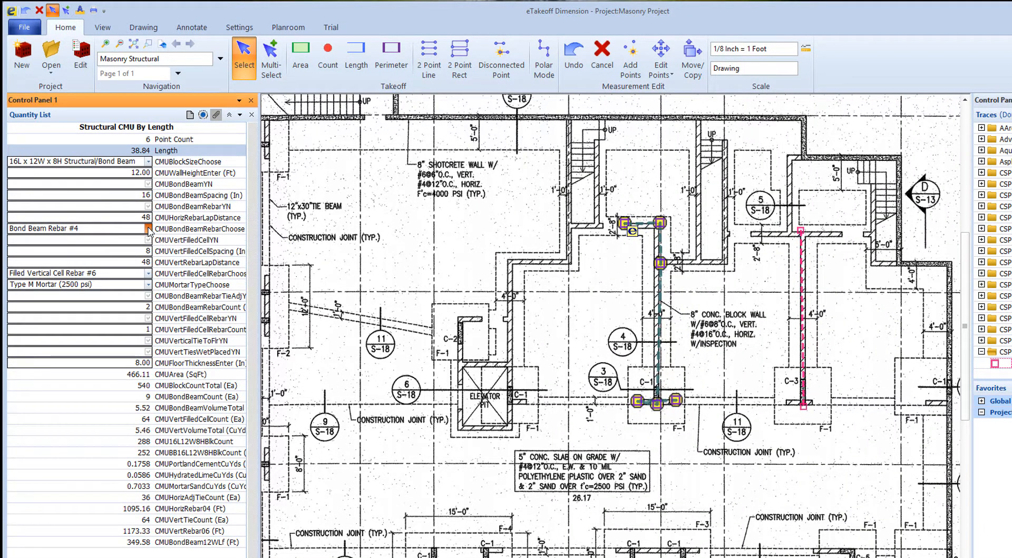
- Set the central CMU wall's bond beam rebar to #5 and its vertical filled cell rebar count to 2
left_click(149, 229)
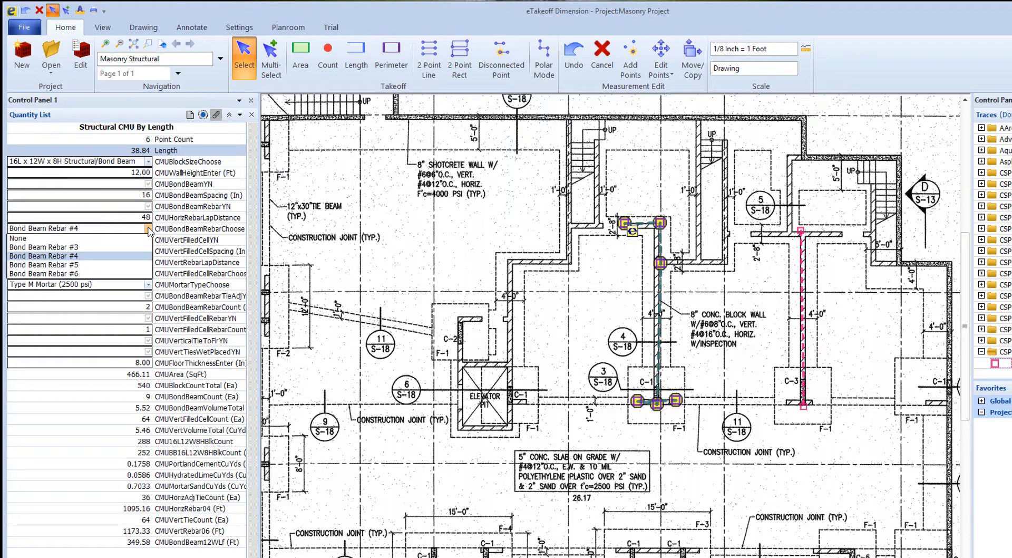
left_click(77, 264)
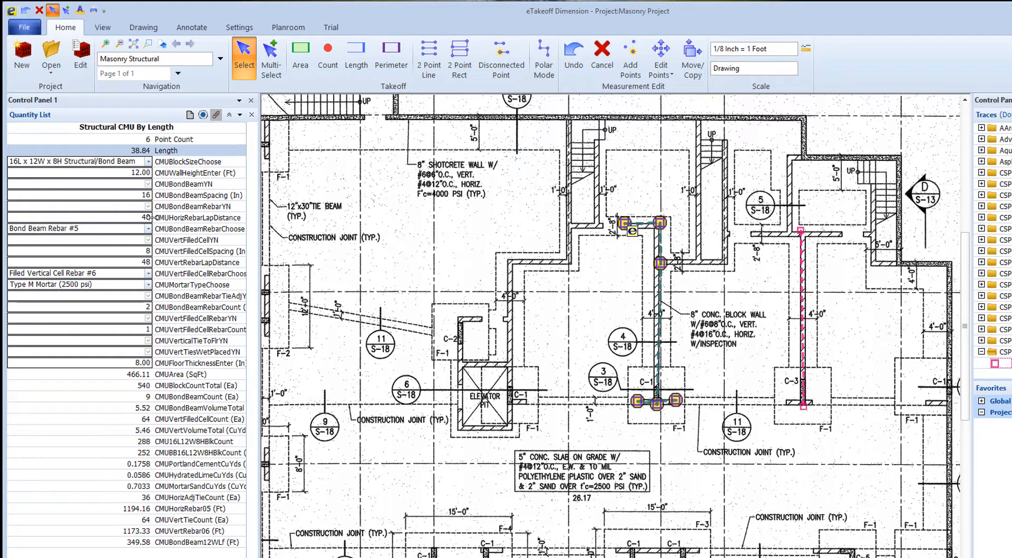
left_click(147, 330)
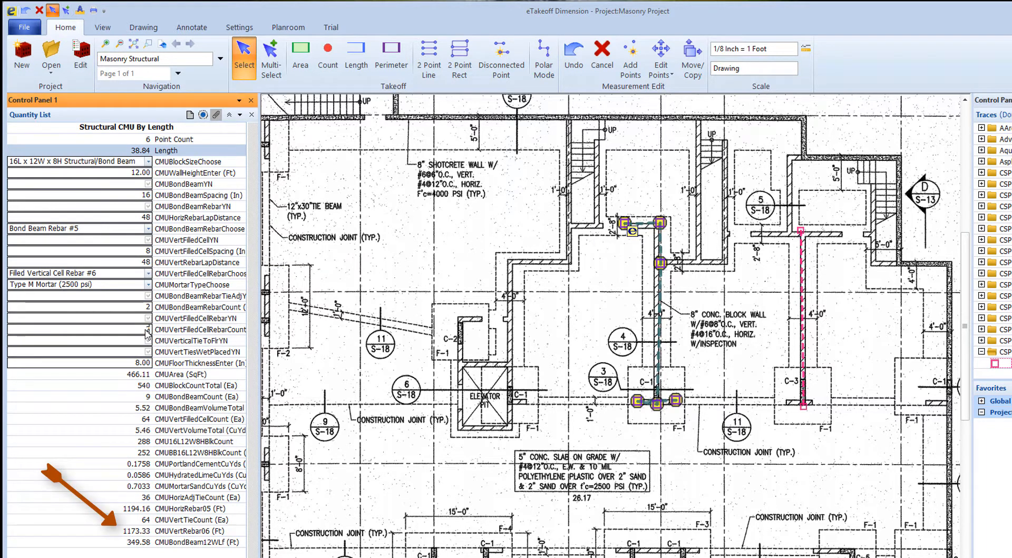
type("2")
key("Return")
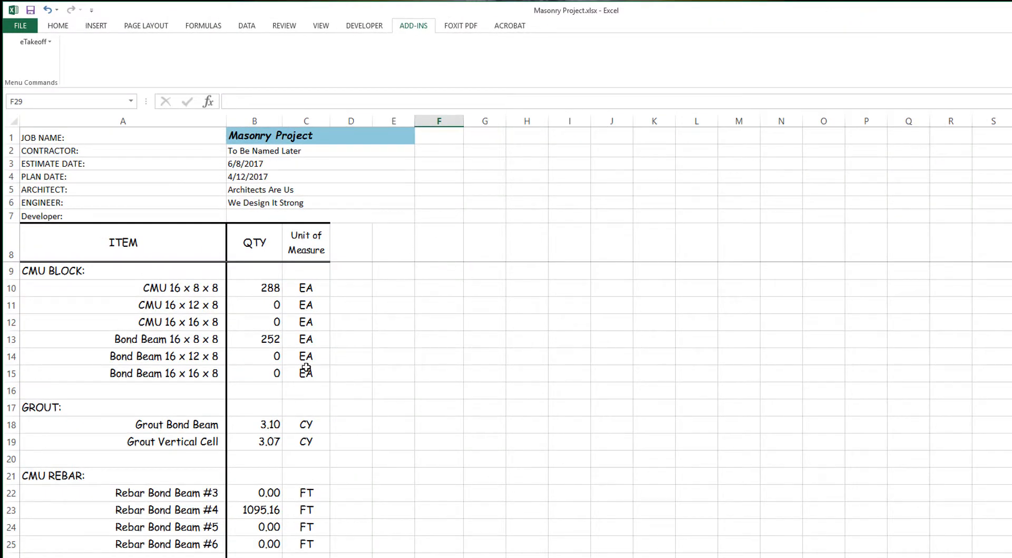
- Switch to the Masonry Project workbook in Excel and refresh its quantities from eTakeoff
scroll(383, 409, "down", 1)
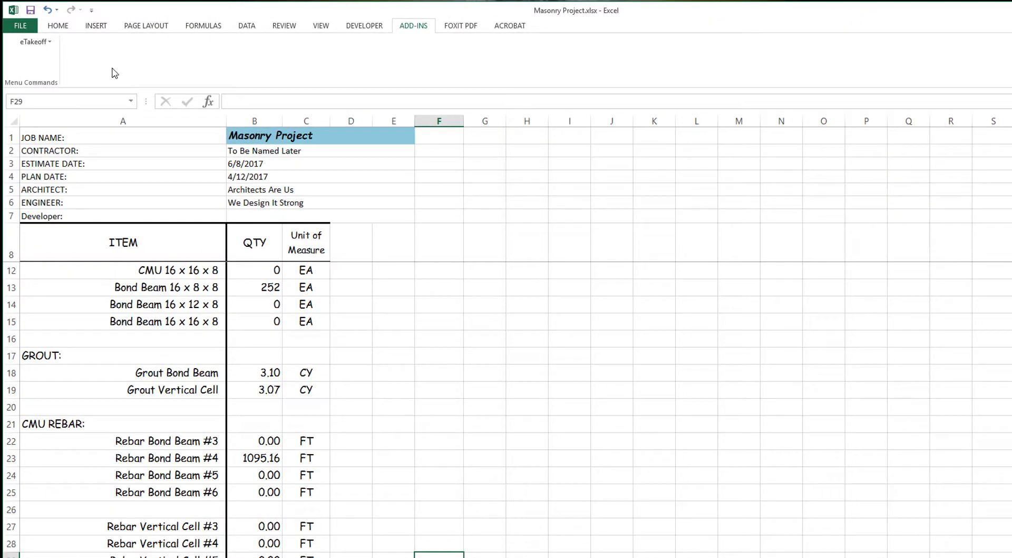
left_click(49, 41)
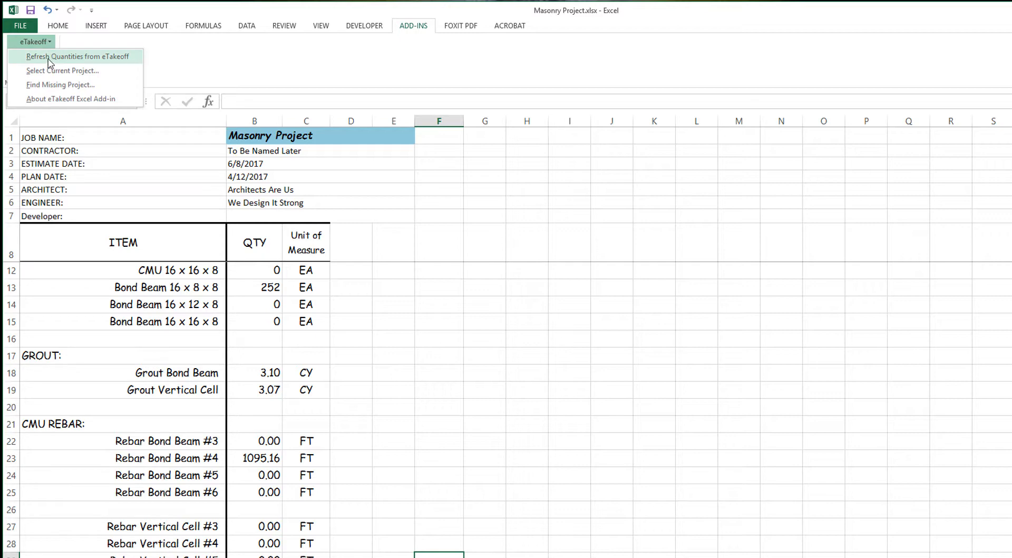
left_click(51, 56)
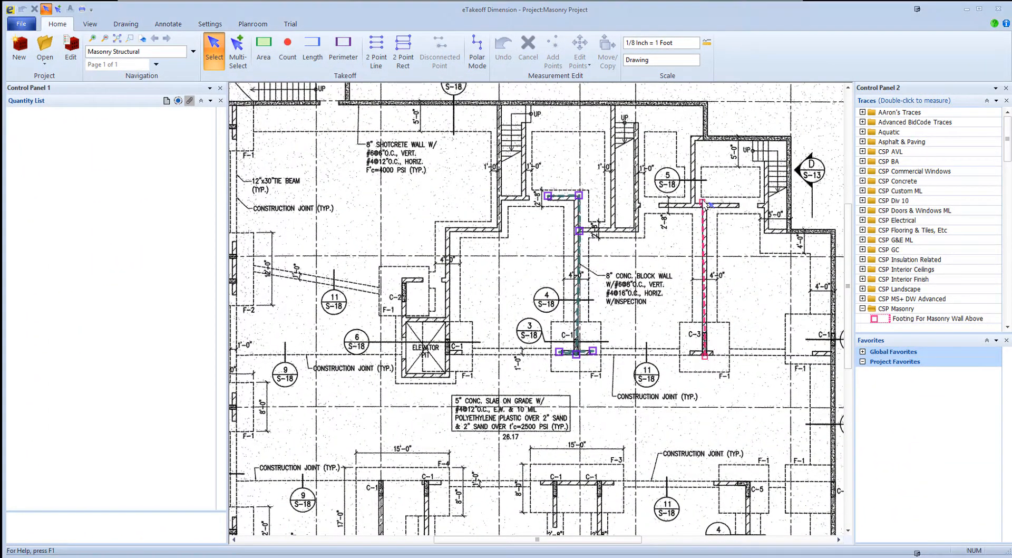
- In eTakeoff Dimension, select the traced footing for the masonry wall above and set its horizontal rebar size to #5
left_click(705, 204)
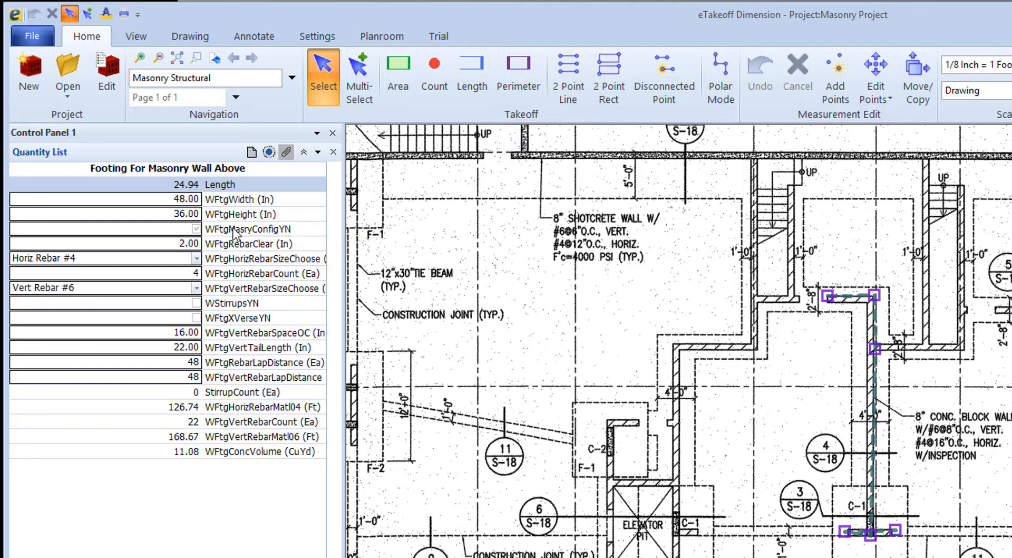
mouse_move(234, 232)
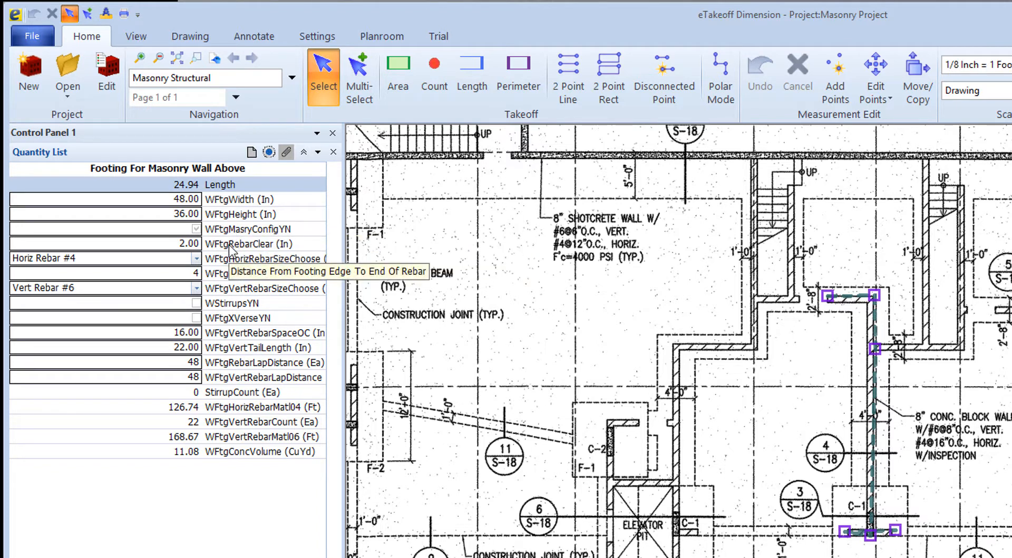
mouse_move(232, 262)
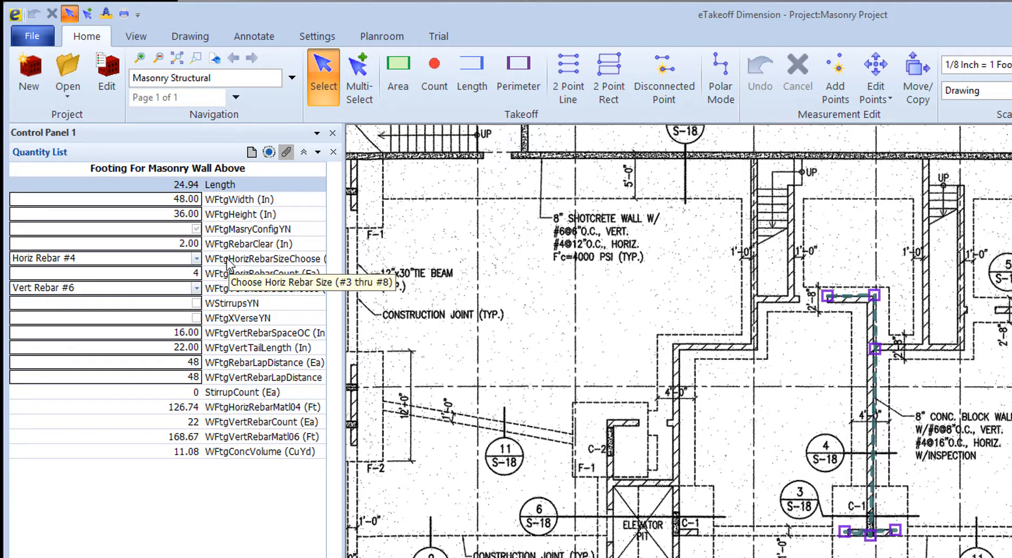
left_click(195, 261)
left_click(196, 259)
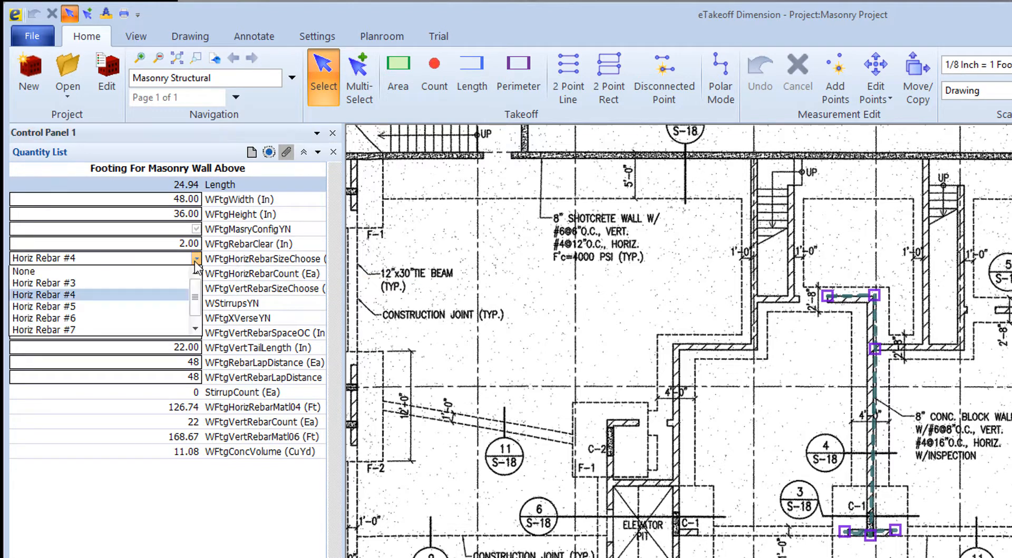
left_click(69, 306)
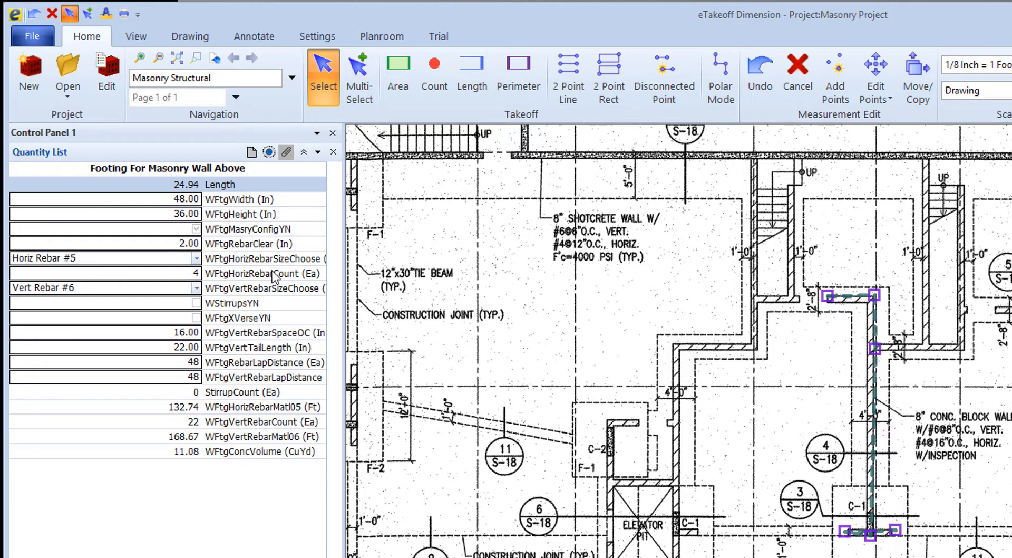
- Set the footing's horizontal rebar count to 6 and choose Vert Rebar #6 as its vertical rebar size
left_click(197, 274)
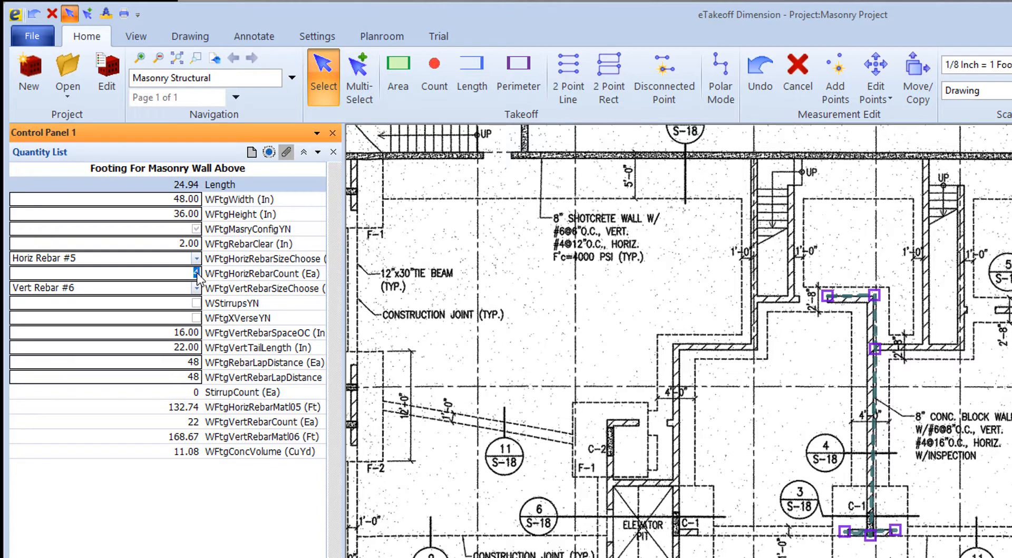
key("Return")
left_click(197, 288)
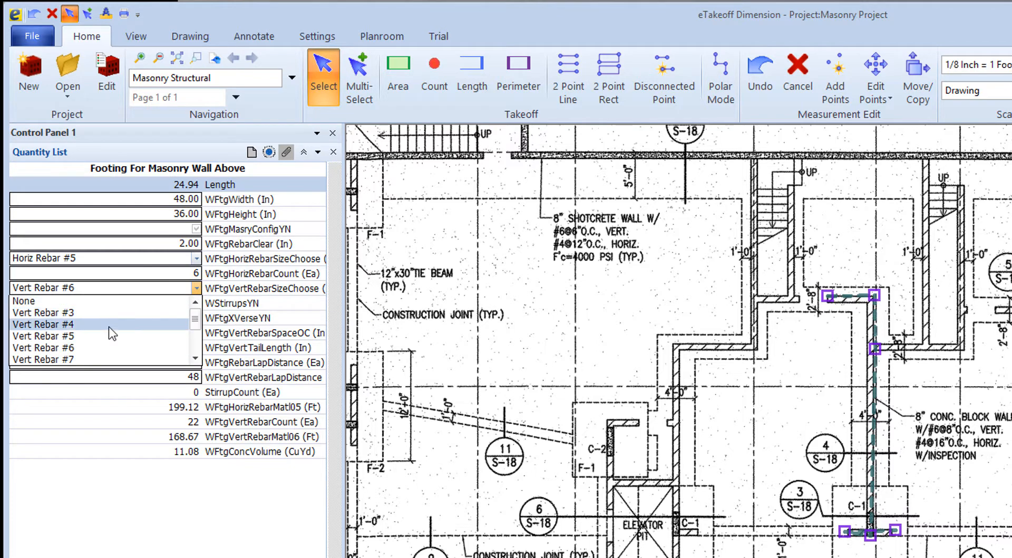
left_click(74, 348)
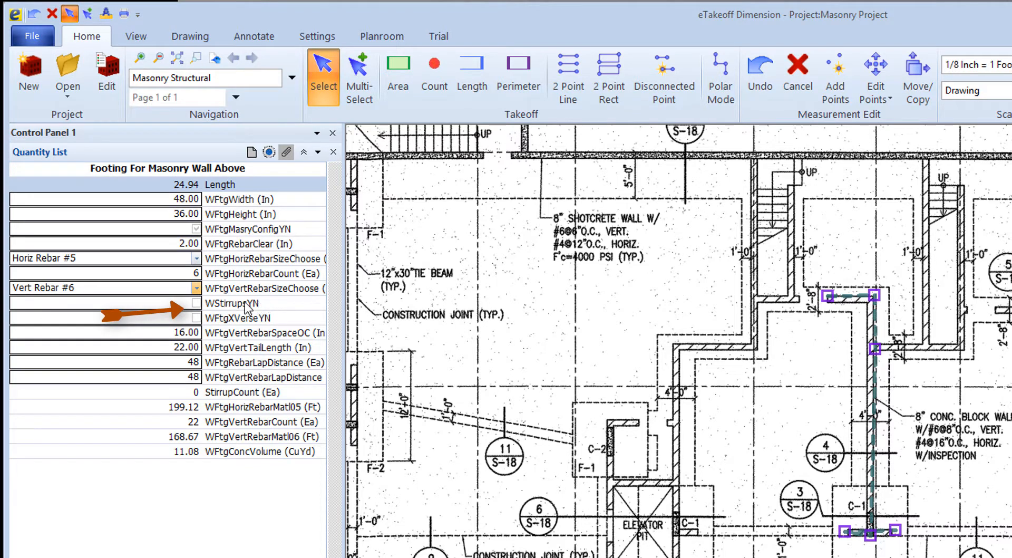
- Turn on stirrups for the masonry wall footing and set their on-center spacing to 16 inches
left_click(196, 304)
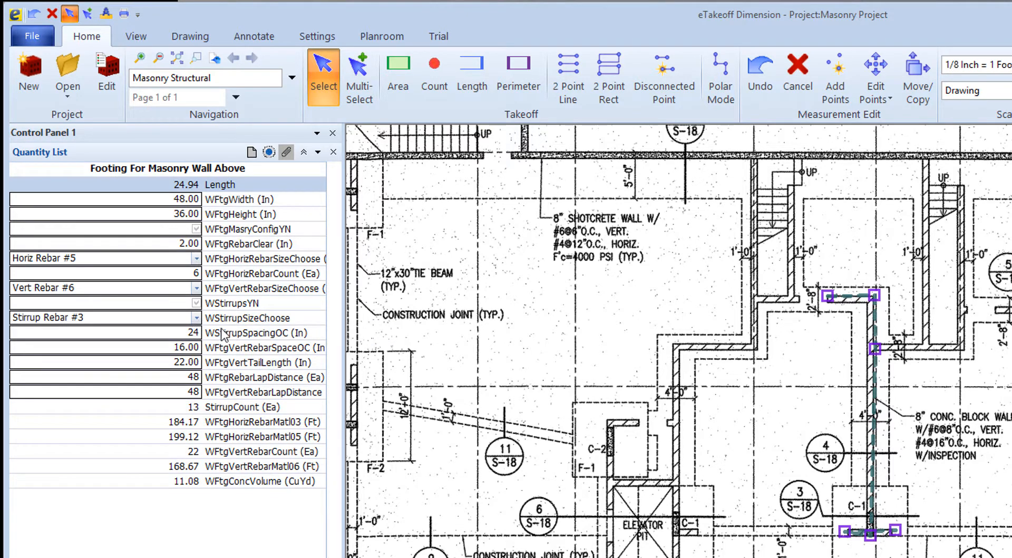
left_click(189, 333)
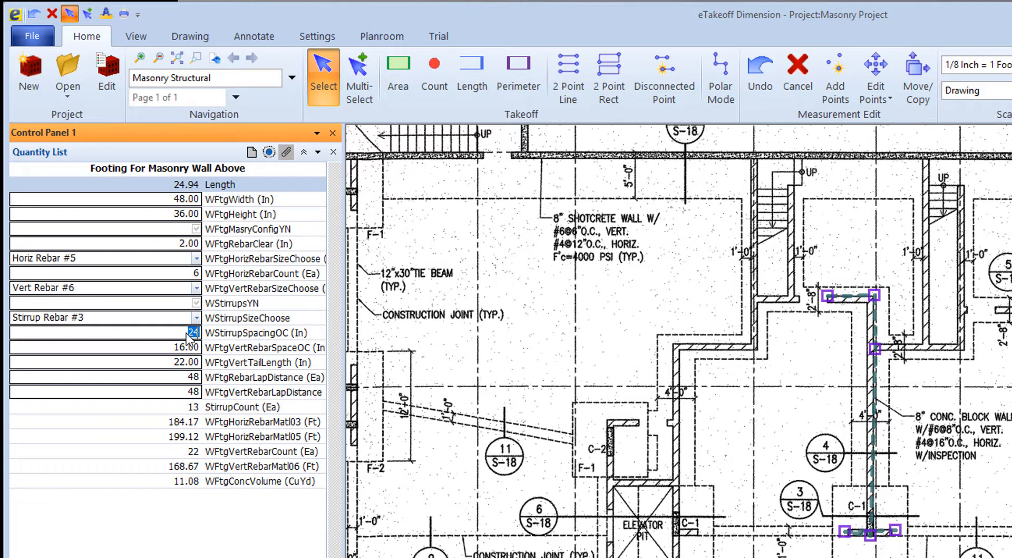
type("16")
key("Return")
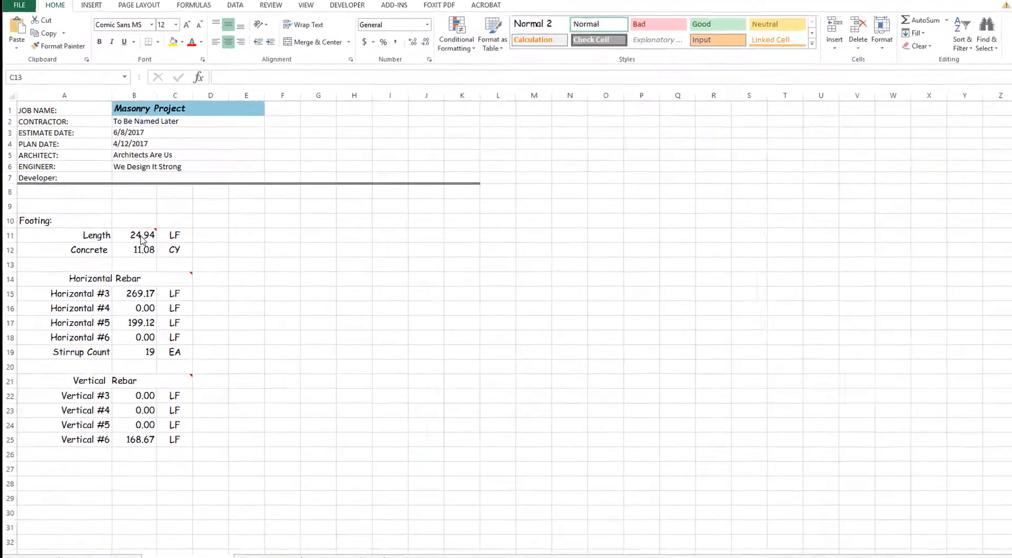
- In the Excel workbook's footing sheet, read the cell notes on footing length and horizontal rebar, and review the vertical rebar quantities
mouse_move(130, 236)
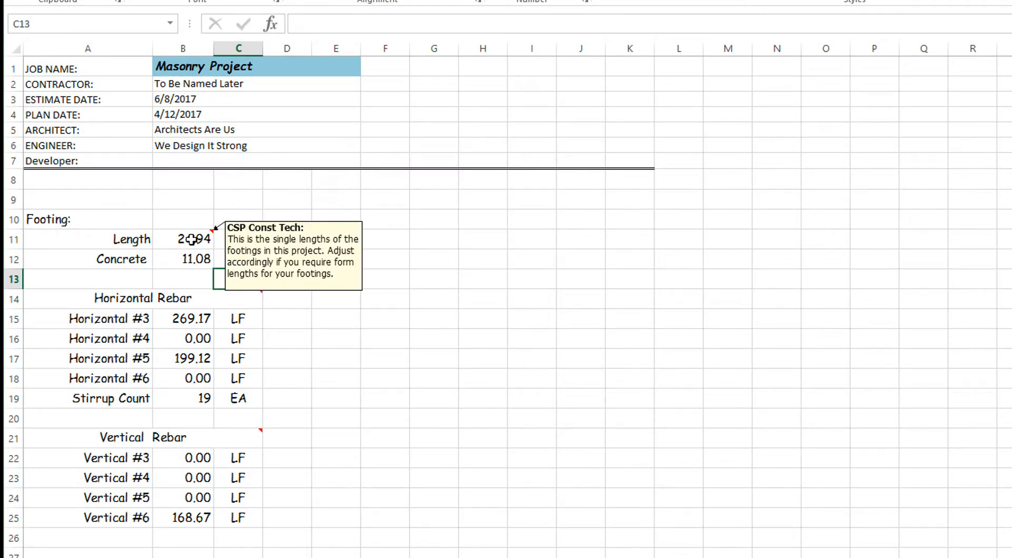
mouse_move(247, 304)
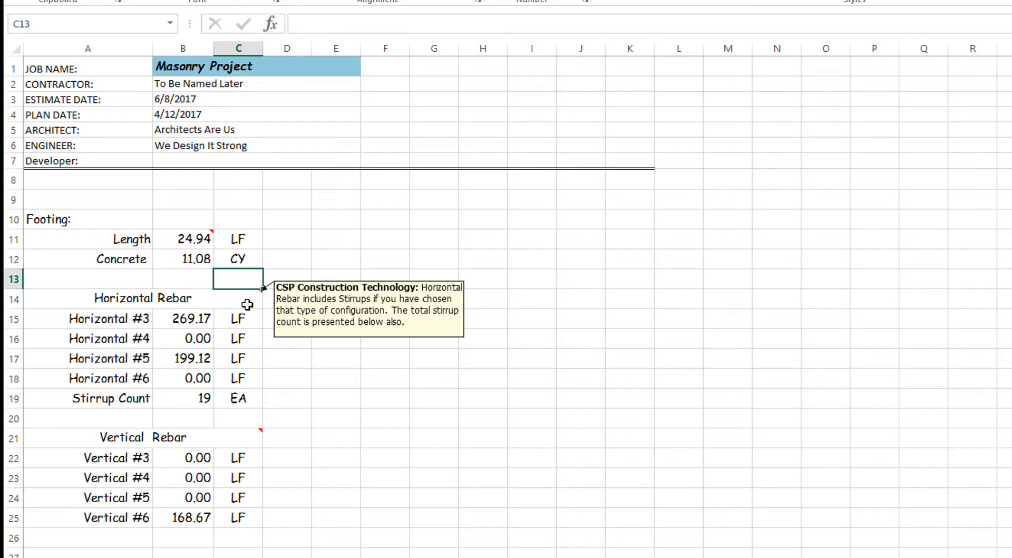
mouse_move(208, 447)
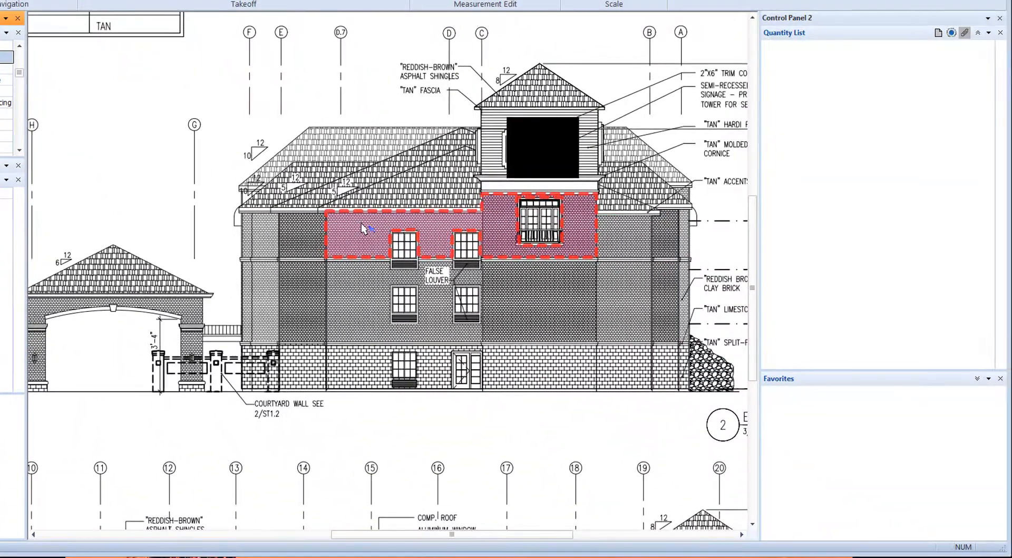
- In eTakeoff Dimension, check the quantities of the brick area already traced on the East Elevation's upper storey, and deselect it
left_click(388, 243)
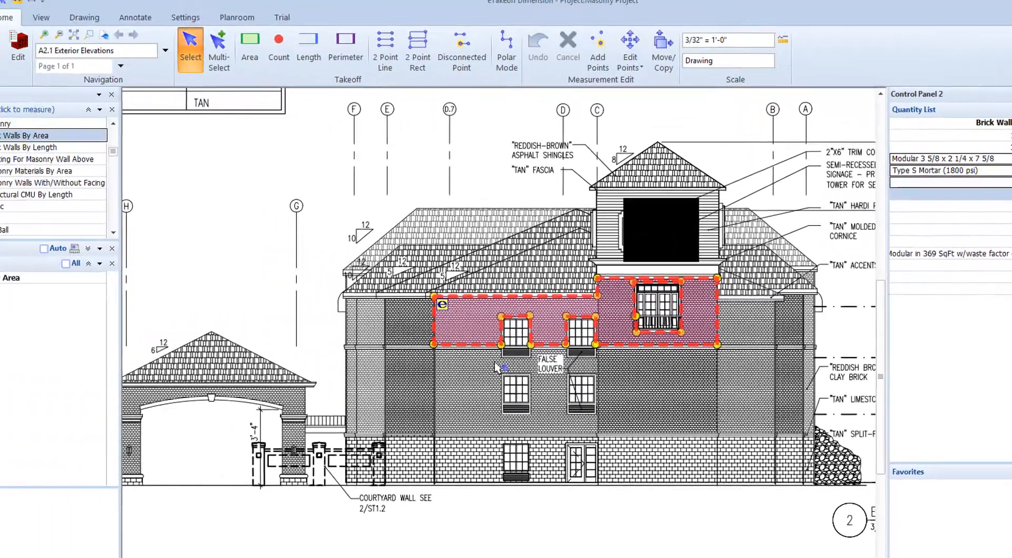
left_click(32, 235)
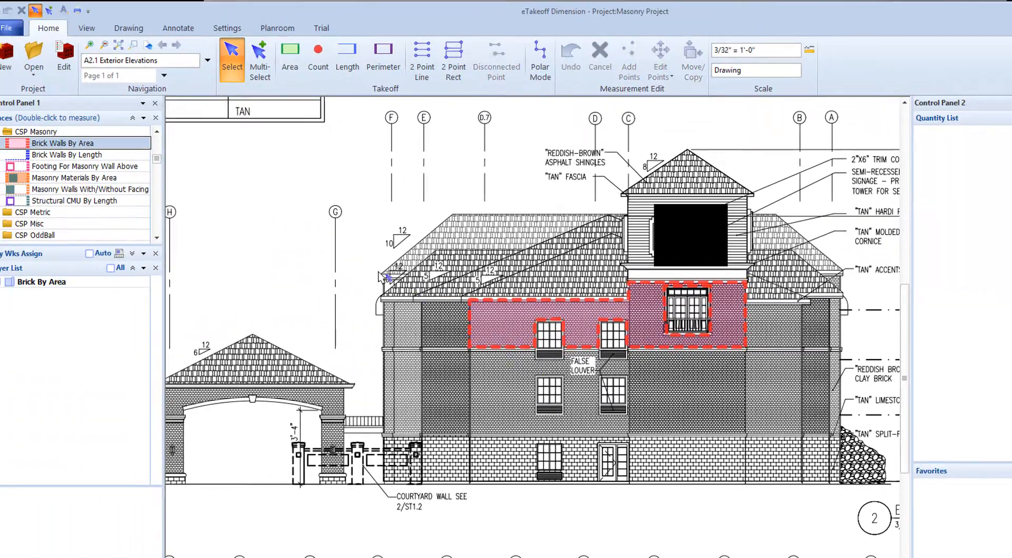
- Trace a rectangular Brick Walls By Area region of about 891 sq ft on the East Elevation, between the third-floor band and the split-faced block
double_click(66, 144)
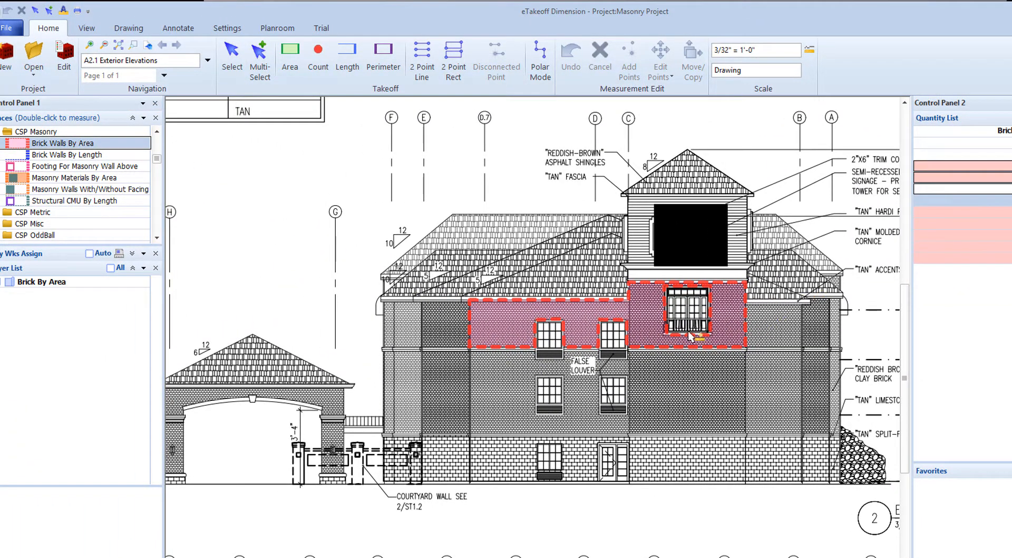
scroll(481, 359, "up", 3)
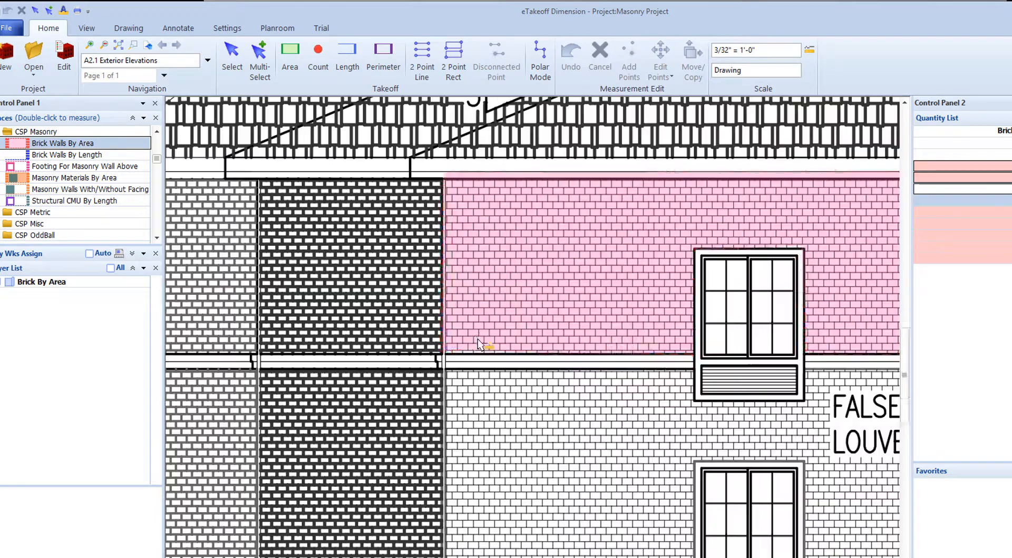
left_click(449, 372)
scroll(522, 386, "down", 2)
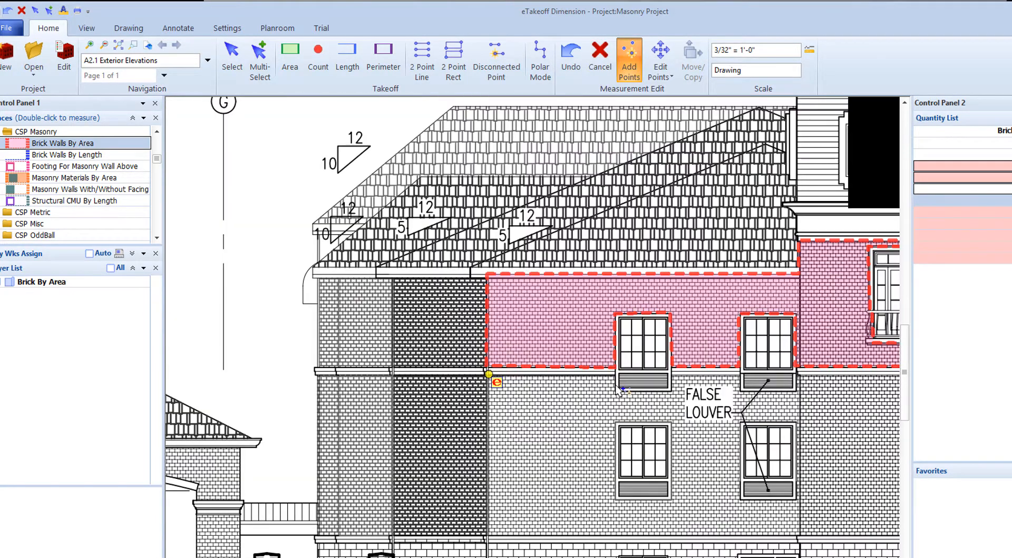
middle_click_drag(798, 385, 638, 316)
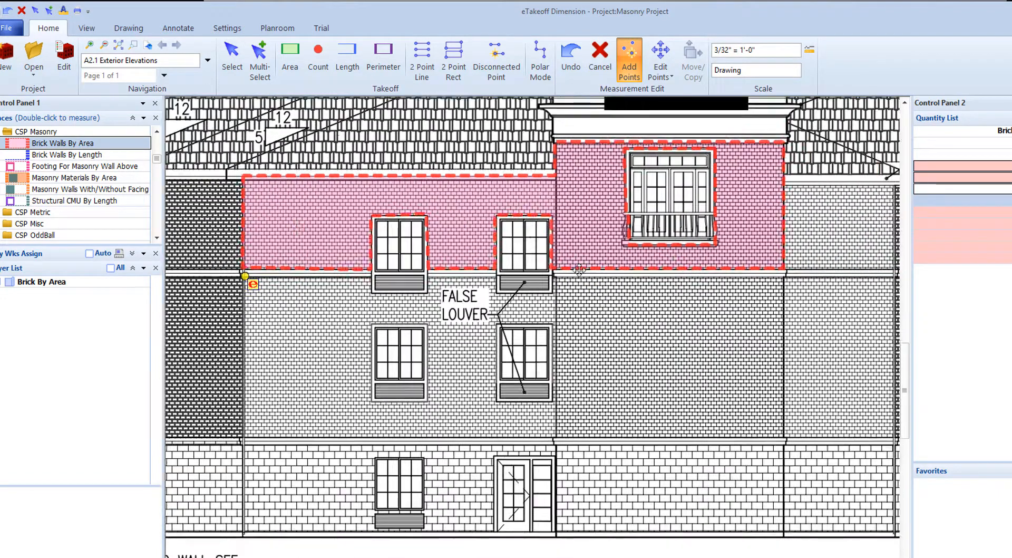
middle_click_drag(733, 307, 540, 259)
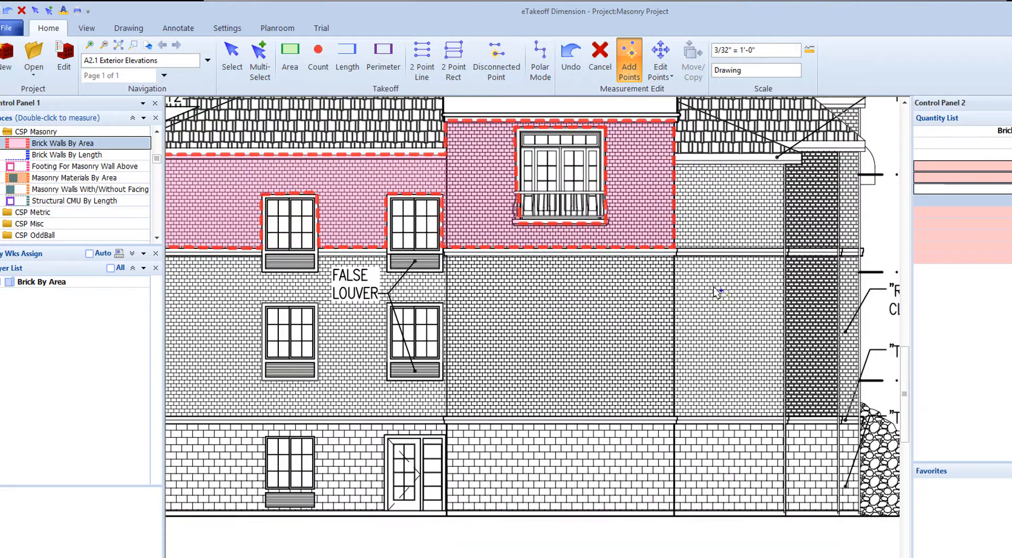
left_click(786, 255)
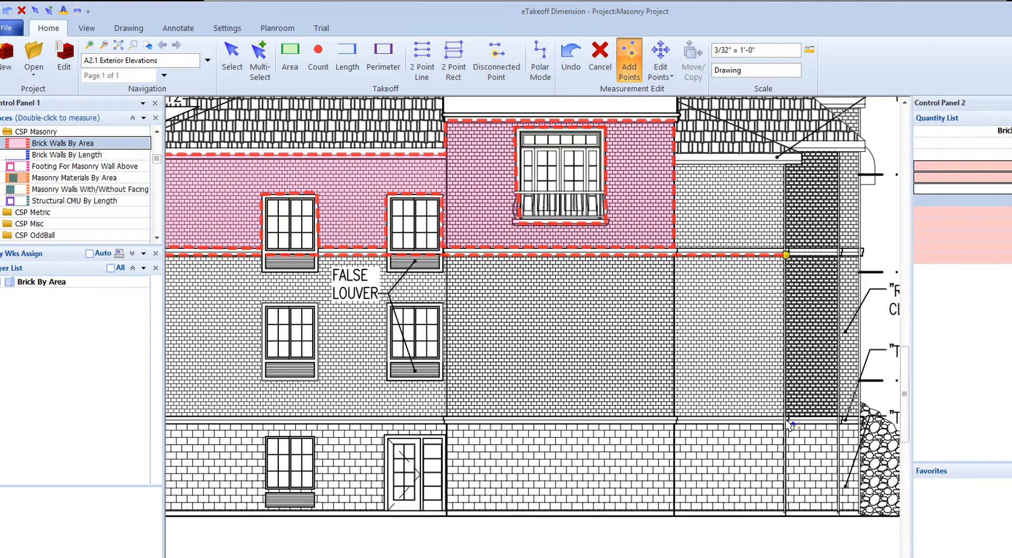
left_click(787, 416)
mouse_move(578, 422)
middle_mouse_down()
mouse_move(771, 391)
mouse_move(909, 397)
middle_mouse_up()
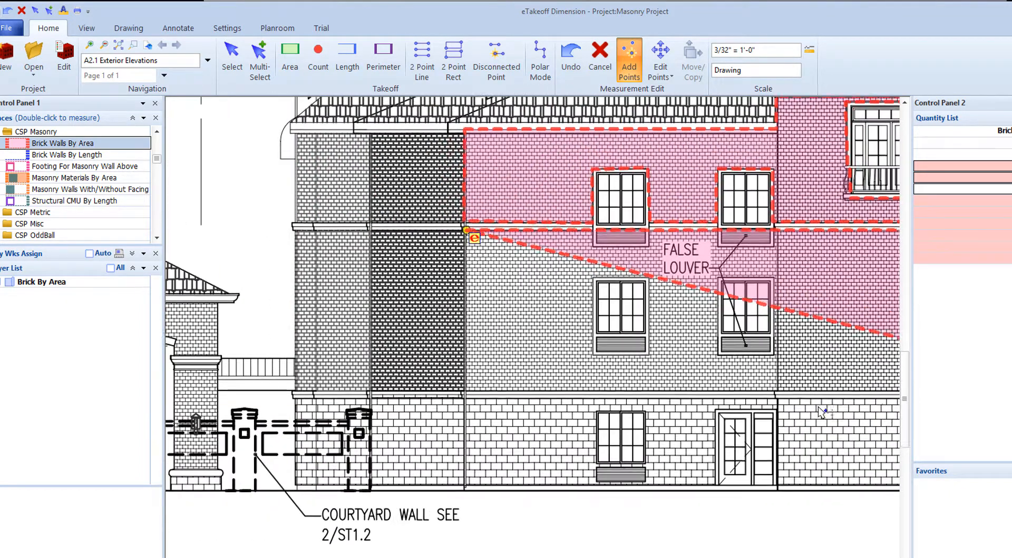
left_click(461, 388)
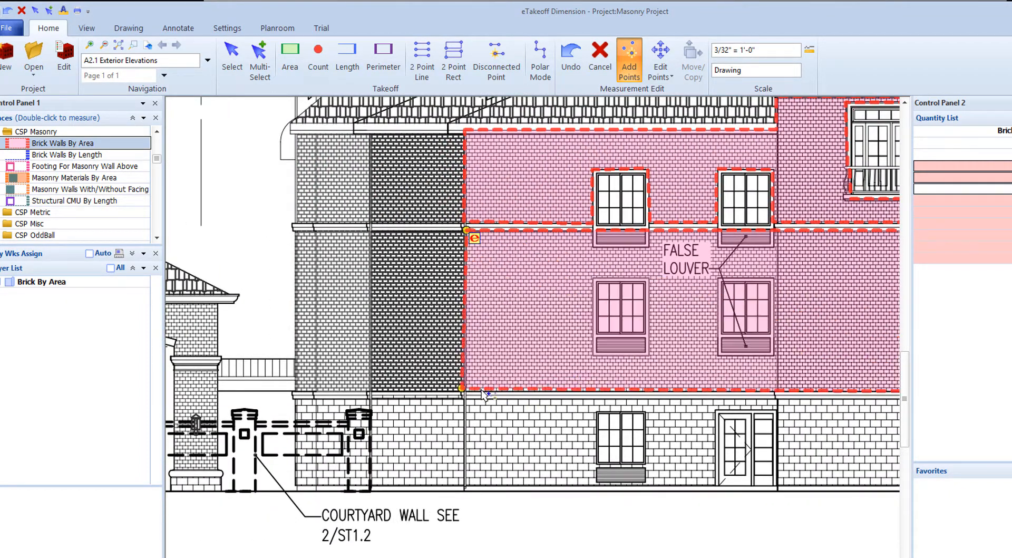
scroll(592, 370, "down", 2)
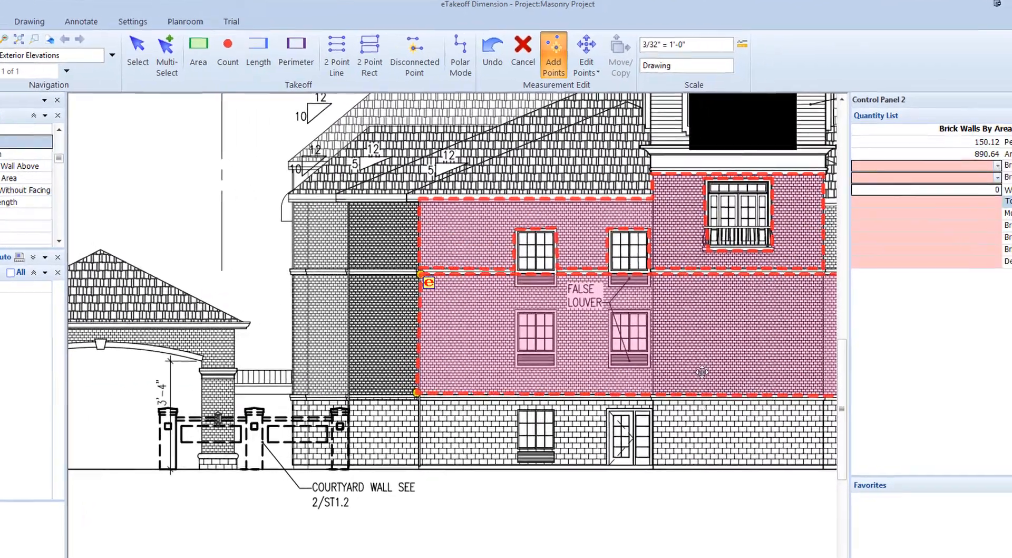
mouse_move(846, 387)
middle_mouse_down()
mouse_move(663, 352)
mouse_move(536, 356)
middle_mouse_up()
right_click(158, 293)
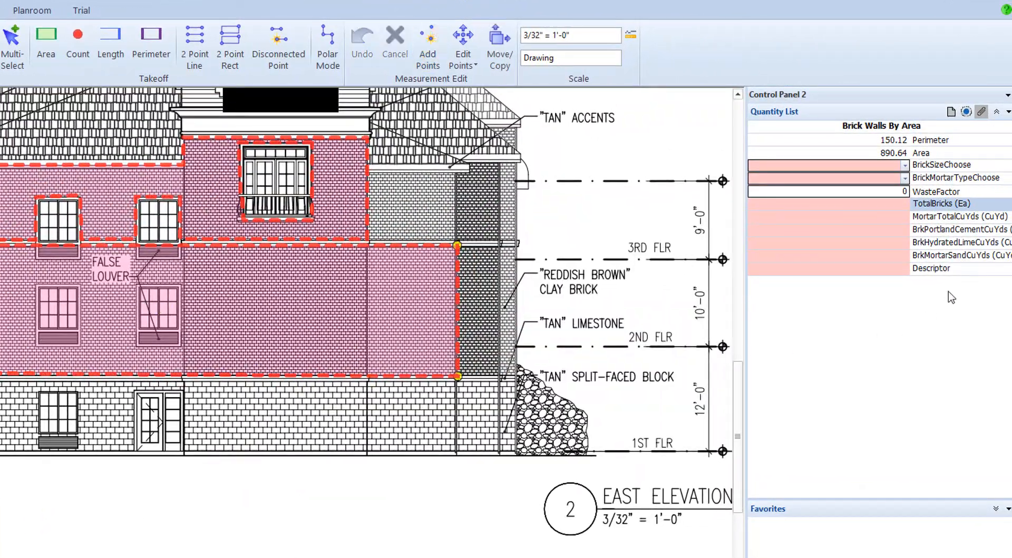
- Set the new brick area's brick size to Modular 3 5/8 x 2 1/4 x 7 5/8
left_click(907, 166)
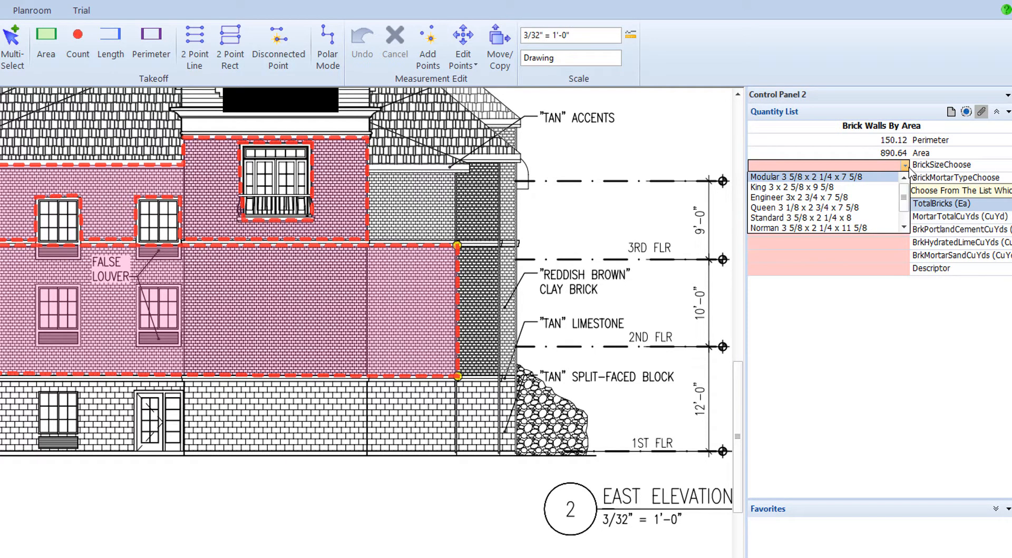
left_click(817, 178)
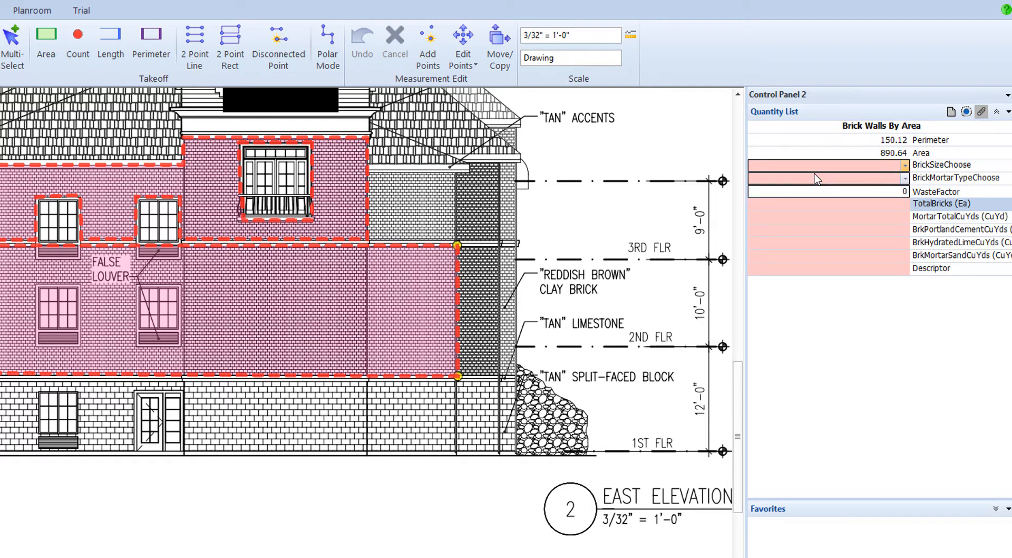
- Choose Type M Mortar (2500 psi) for the traced brick area and set its waste factor to 4
left_click(906, 178)
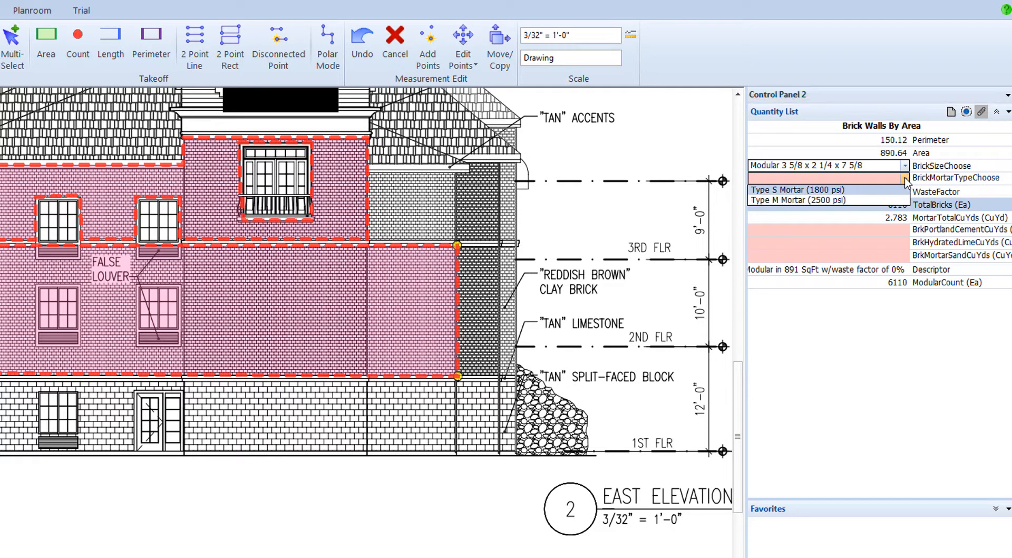
left_click(830, 201)
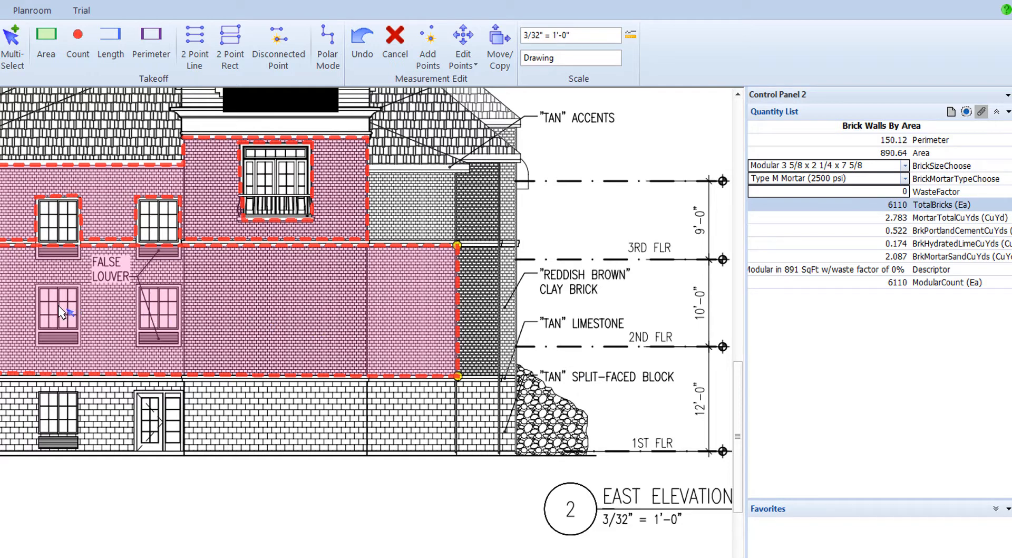
left_click(899, 193)
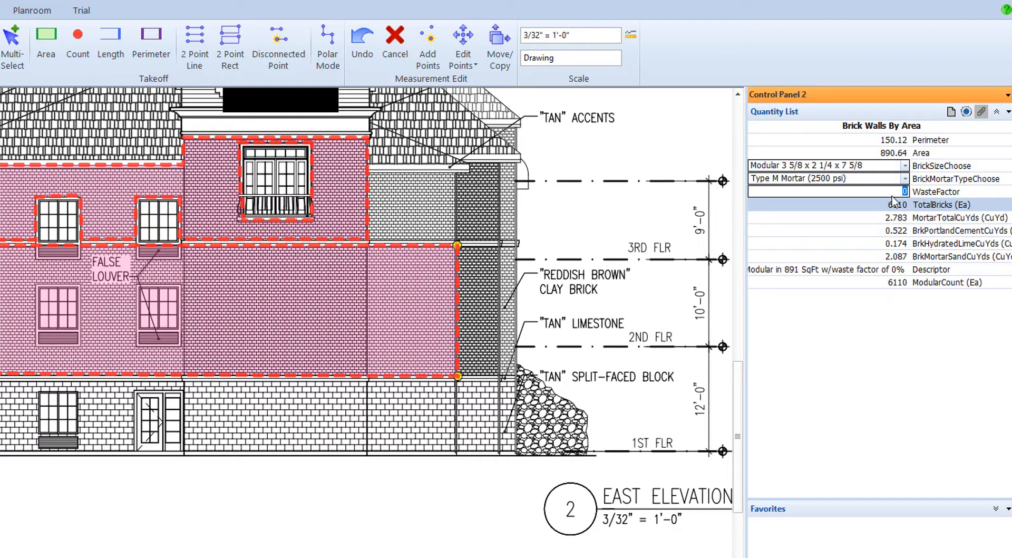
type("4")
key("Return")
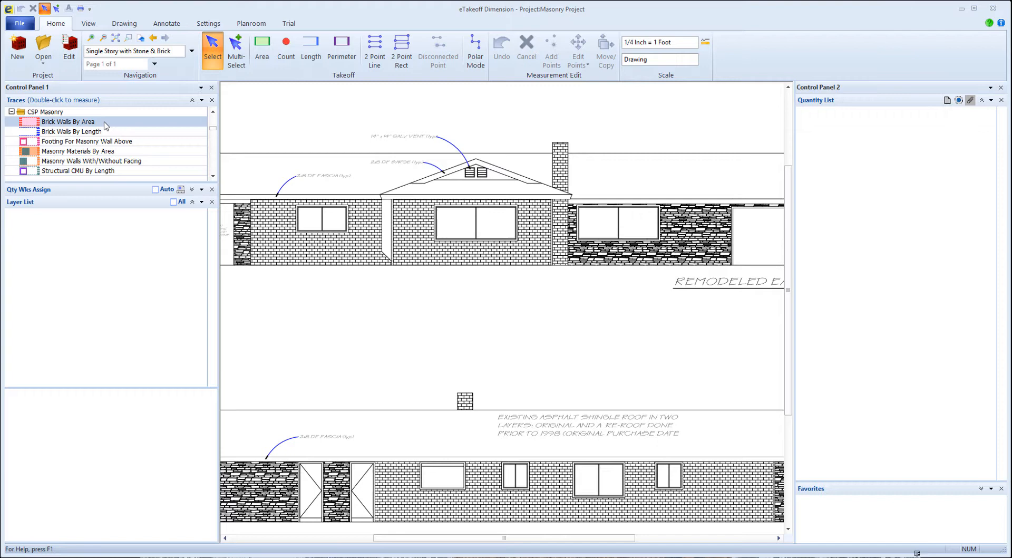
- Trace a rectangular Brick Walls By Area region of about 163 sq ft over the brick wall beneath the gable on the remodeled elevation
double_click(106, 126)
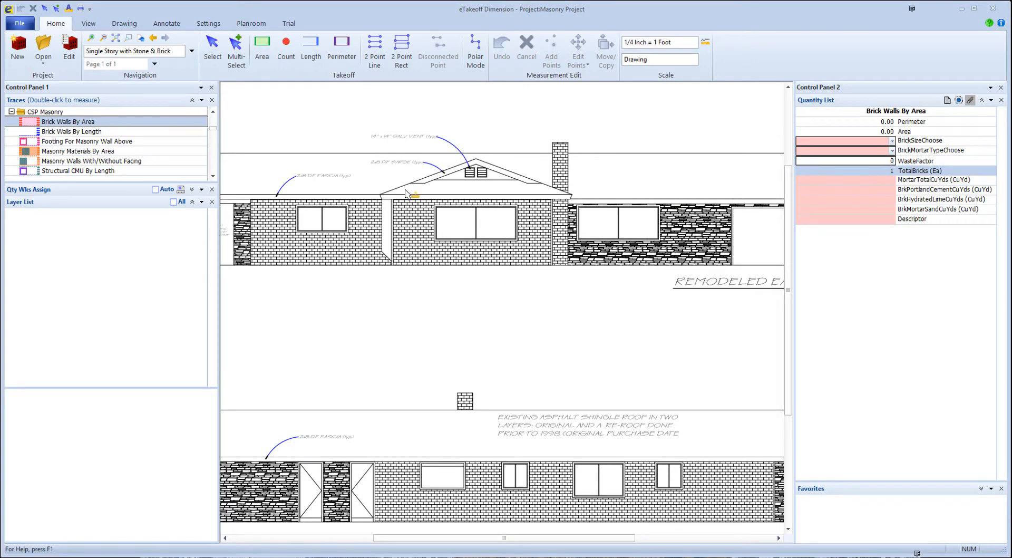
scroll(388, 189, "up", 5)
scroll(451, 245, "up", 3)
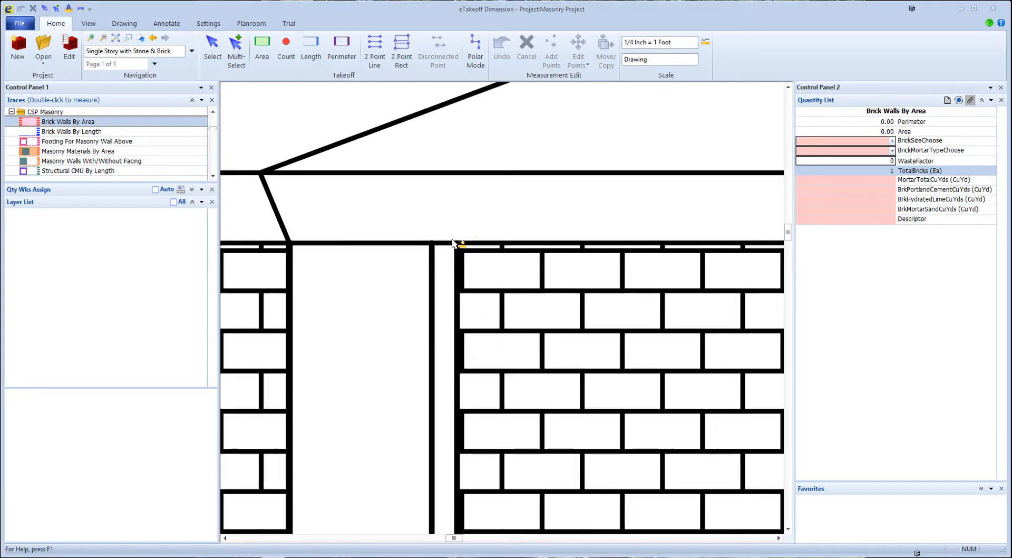
left_click(458, 221)
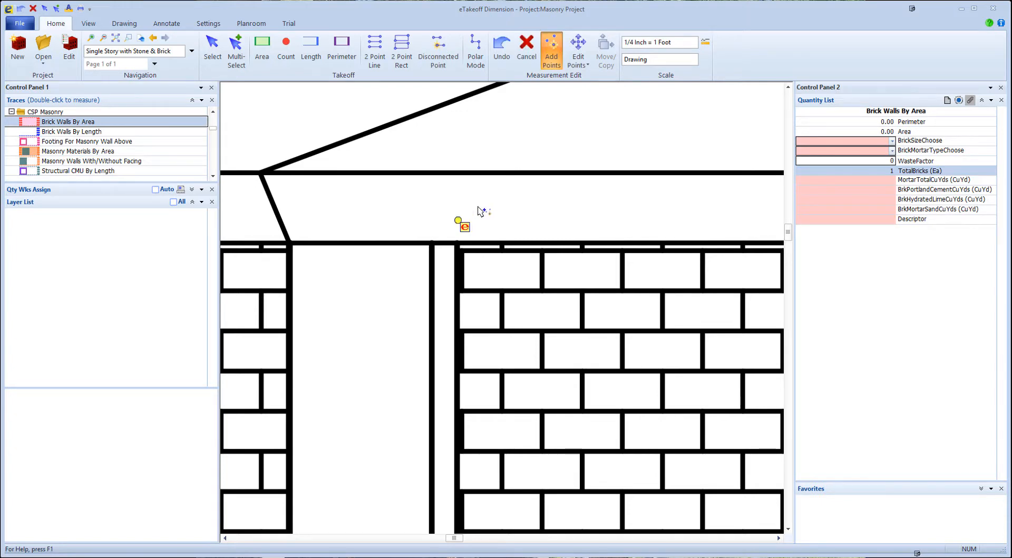
scroll(526, 217, "down", 5)
middle_click_drag(681, 232, 350, 224)
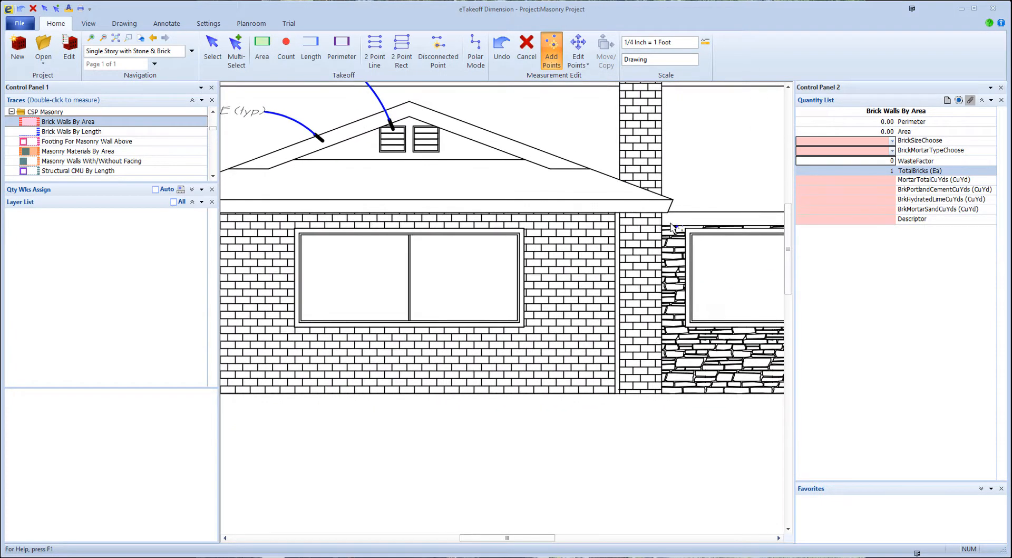
left_click(612, 207)
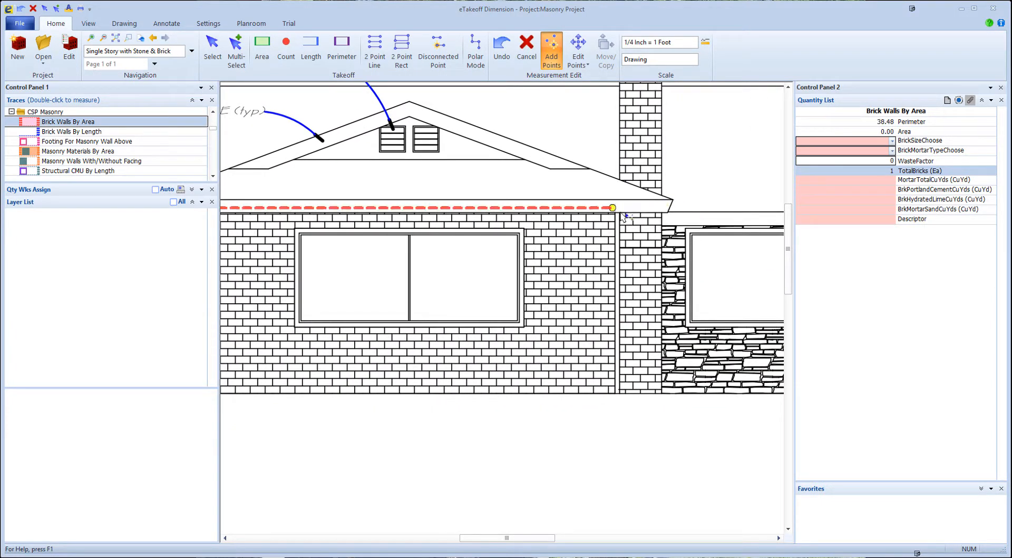
left_click(614, 395)
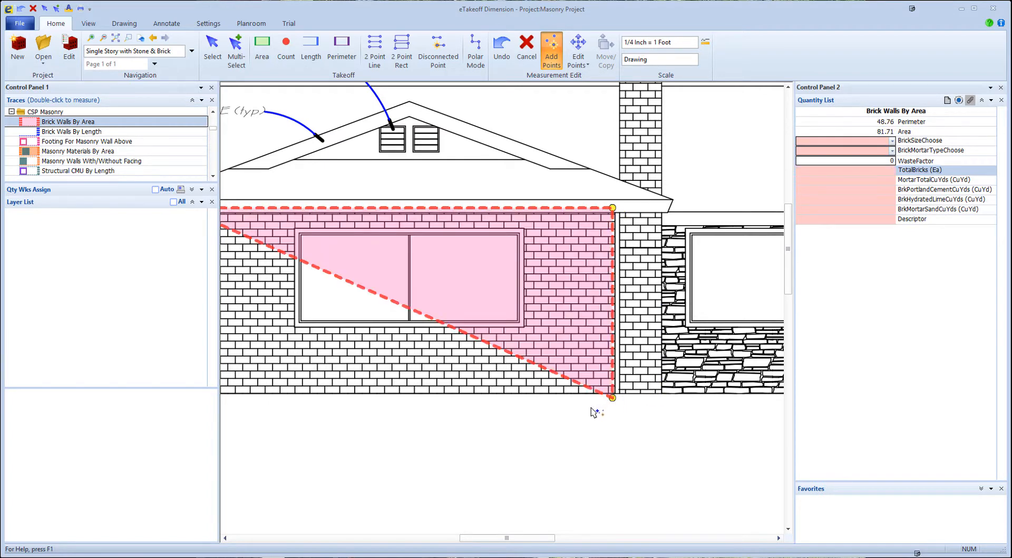
middle_click_drag(596, 411, 863, 394)
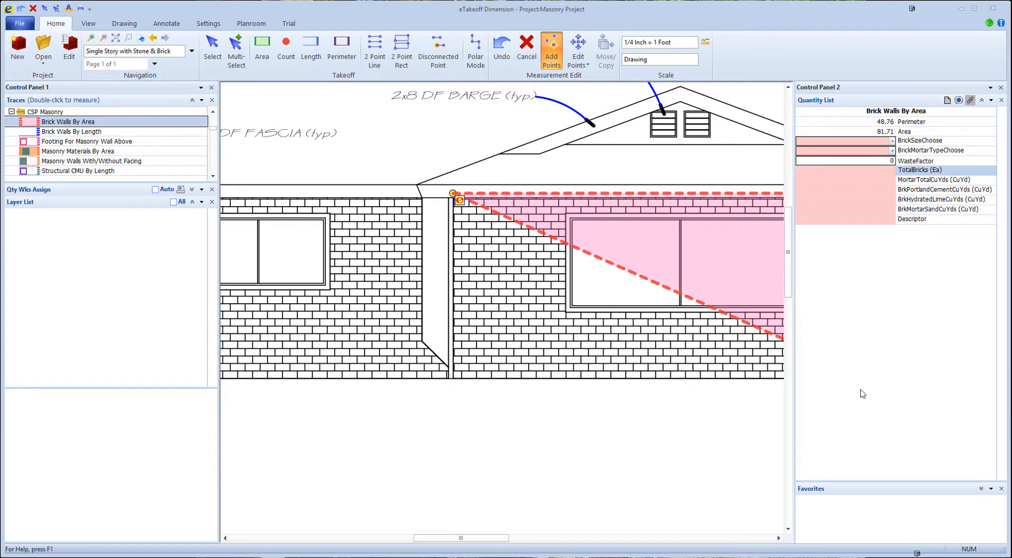
left_click(453, 383)
- Cut the window opening of about 46 sq ft out of the gable wall's brick area and finish the measurement
middle_click_drag(628, 313, 411, 307)
key("d")
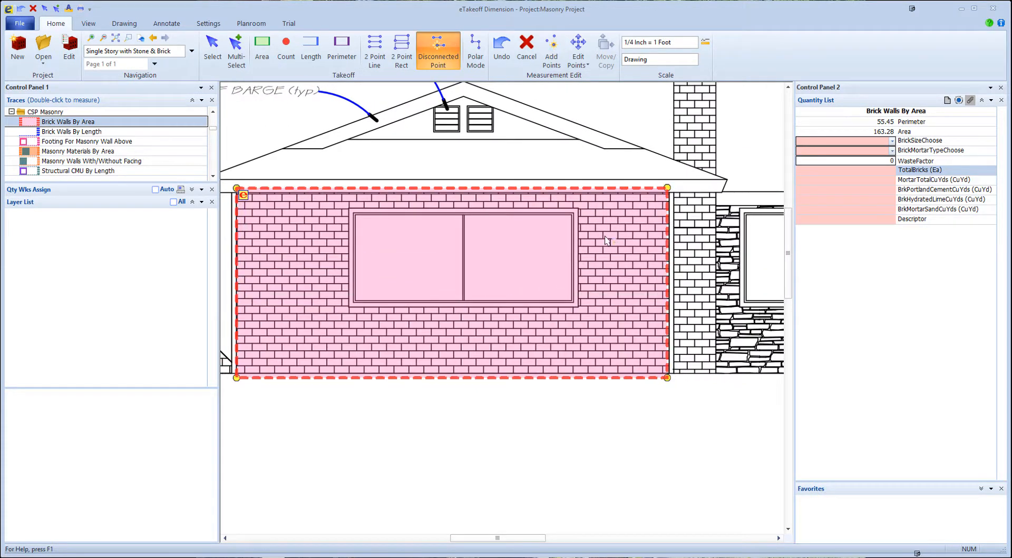
left_click(581, 208)
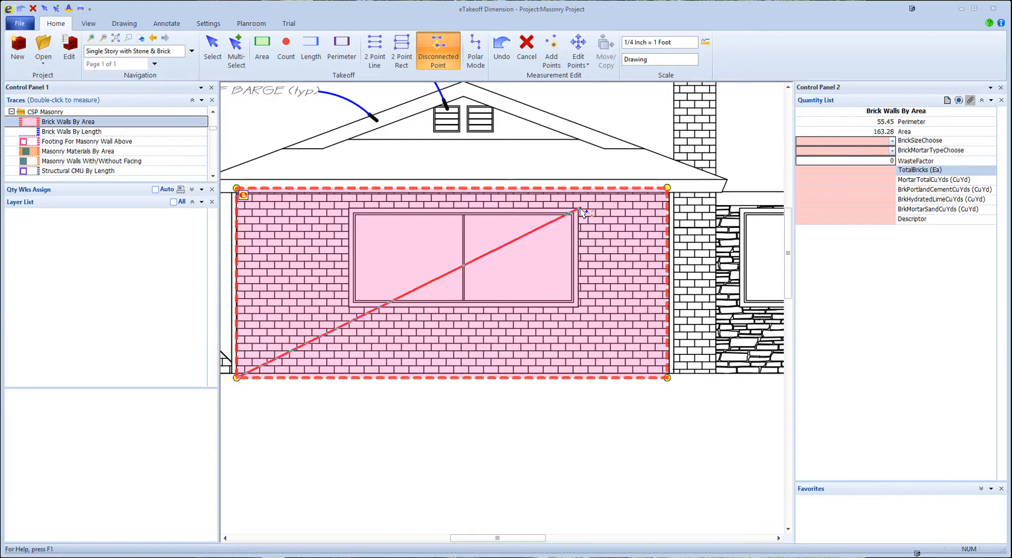
left_click(348, 207)
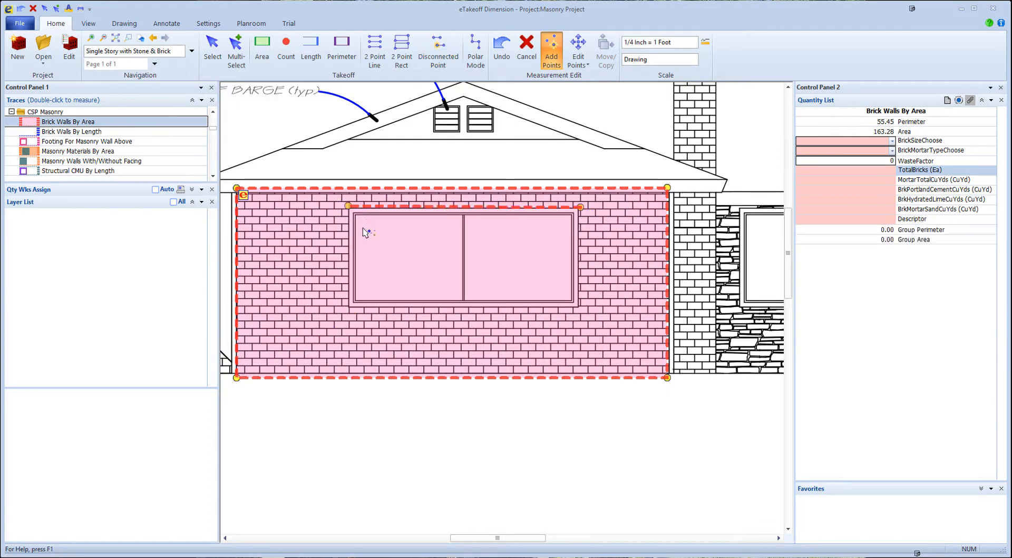
left_click(352, 307)
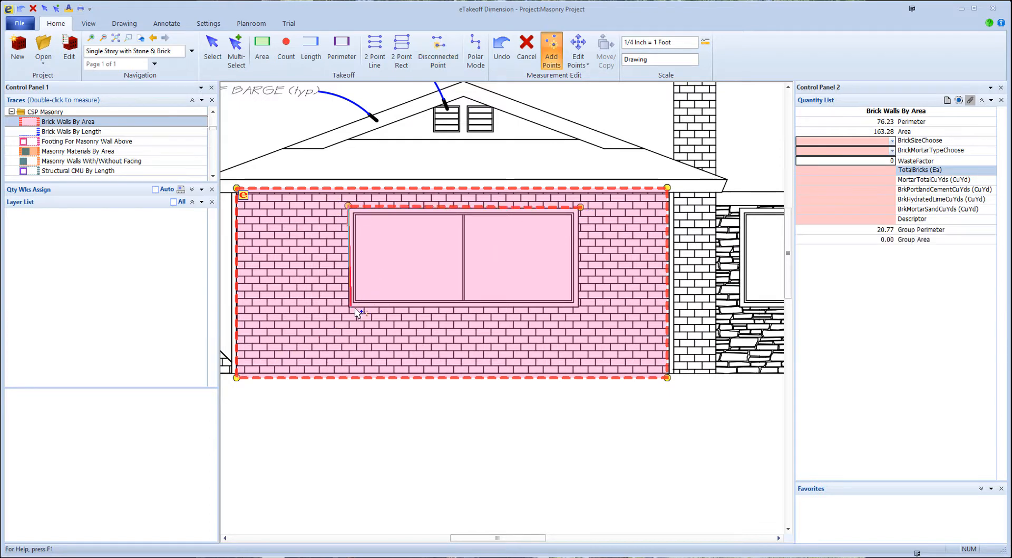
left_click(583, 307)
key("Escape")
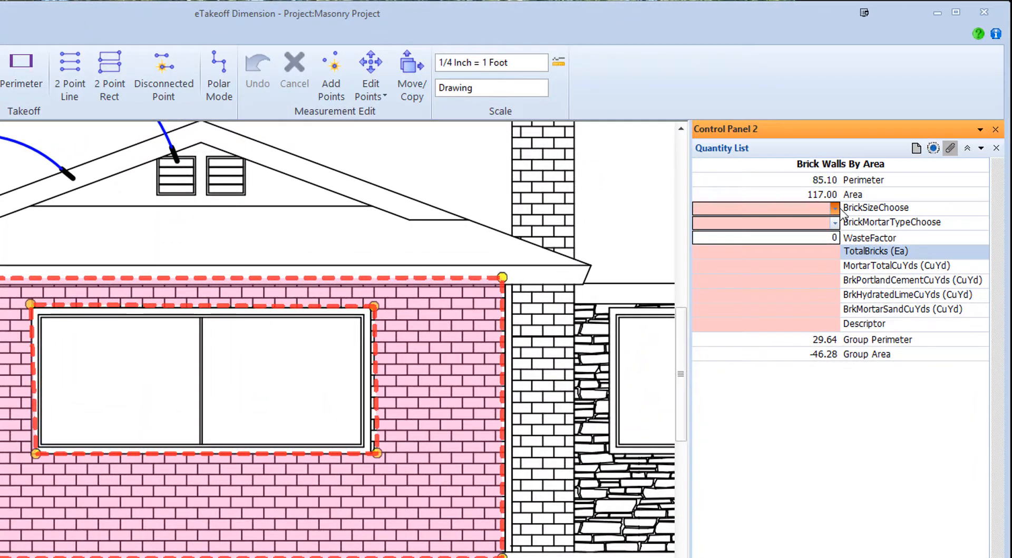
- Set the gable wall's brick size to Closure 3 5/8 x 3 5/8 x 7 5/8 and its mortar to Type S Mortar (1800 psi)
left_click(890, 143)
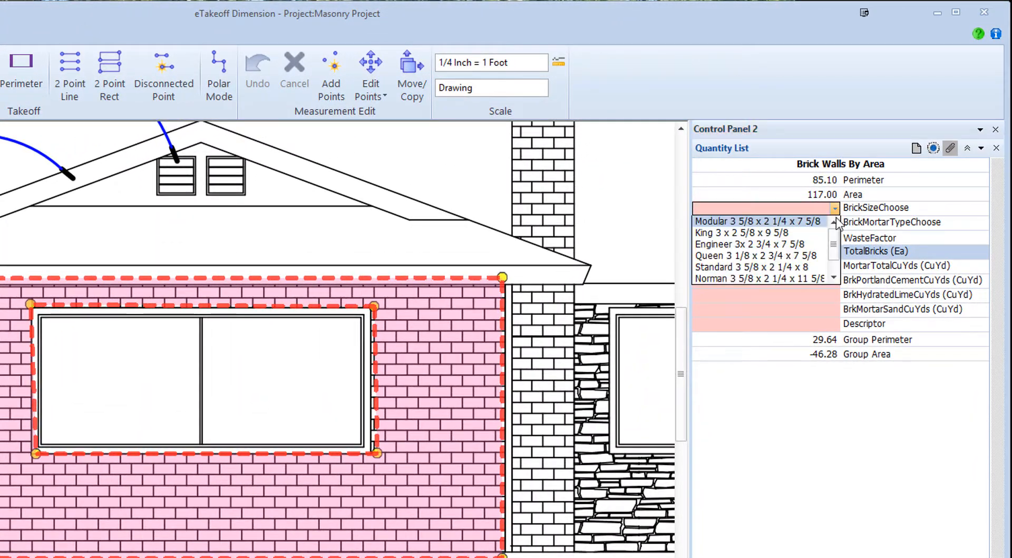
scroll(833, 253, "down", 1)
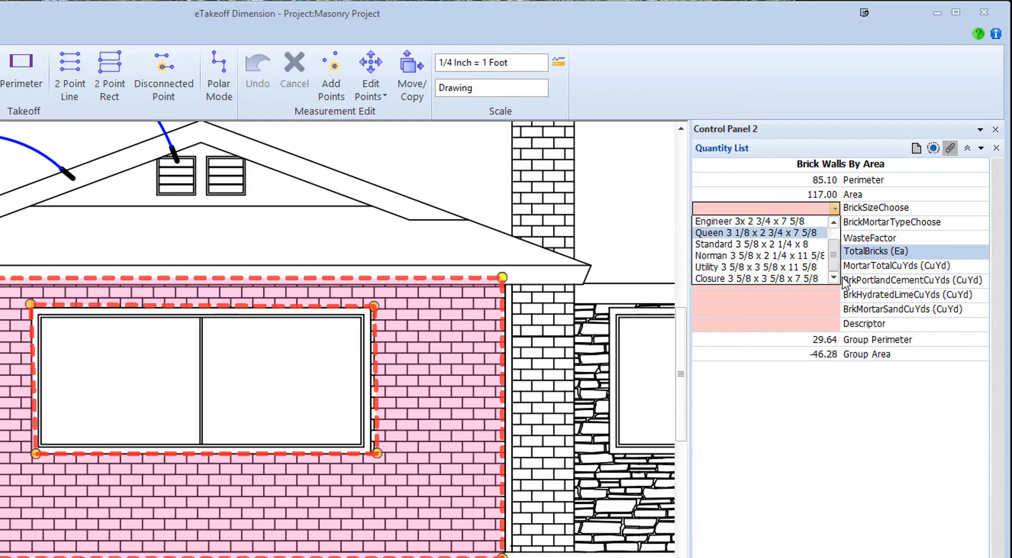
left_click(779, 280)
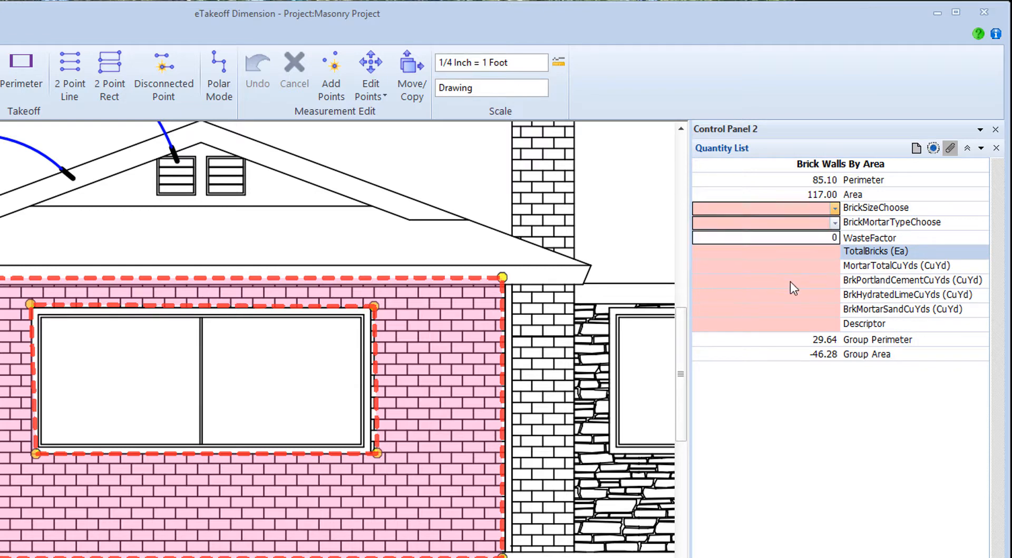
left_click(835, 223)
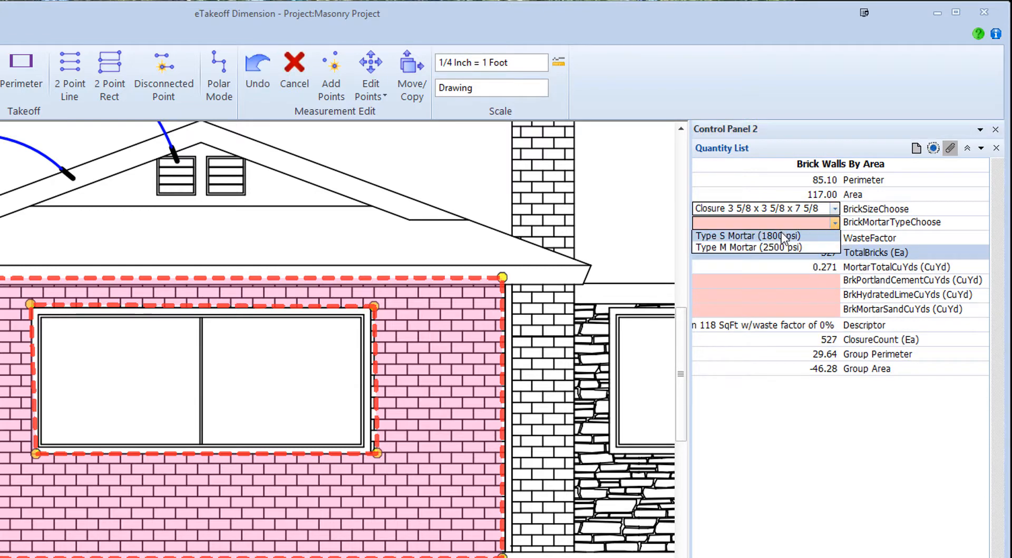
left_click(782, 236)
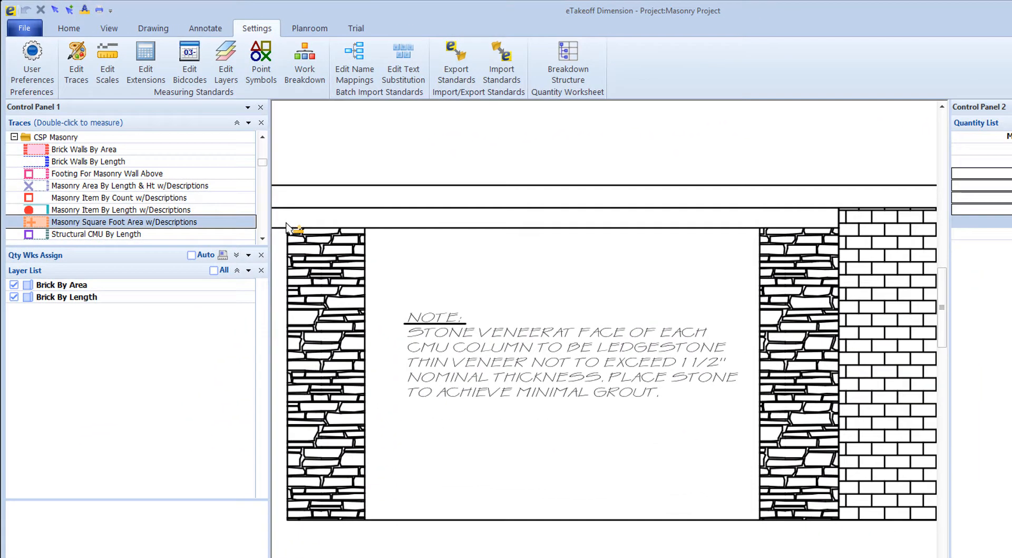
- Trace a Masonry Square Foot Area w/Descriptions region of about 16 sq ft over the stone column left of the veneer note
left_click(324, 256)
left_click(365, 222)
left_click(365, 526)
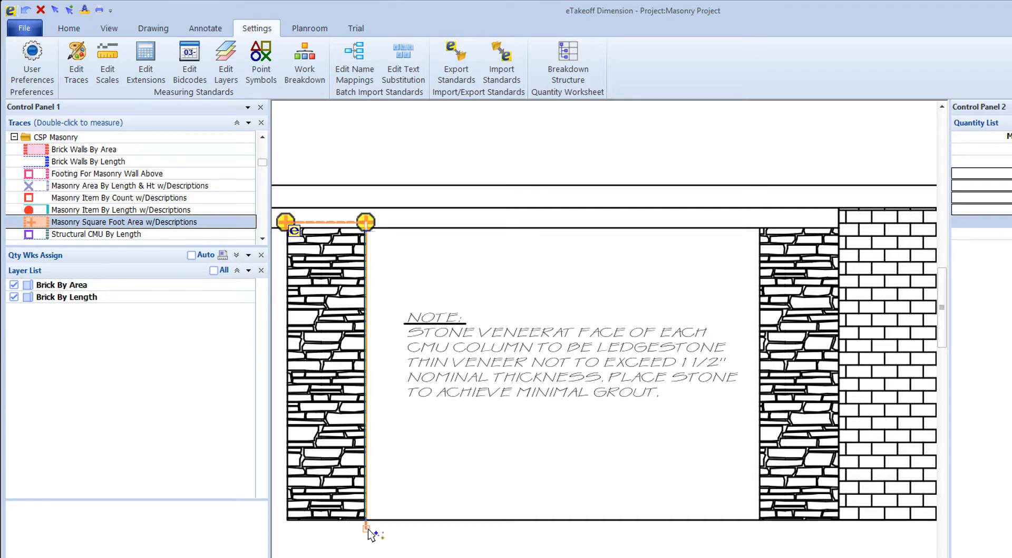
left_click(288, 526)
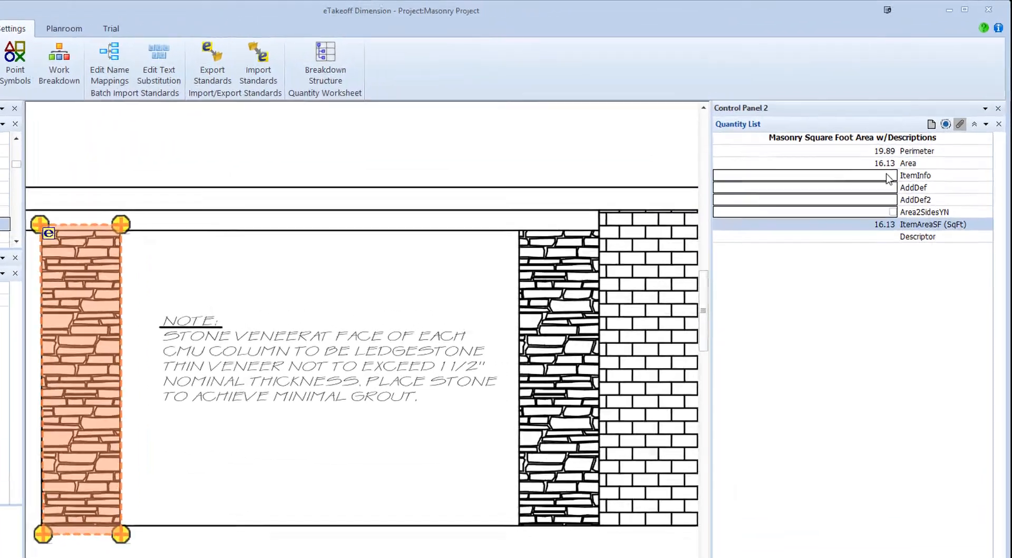
- Describe the stone area as Ledgerstone with the additional definition Minimal Grout, and turn on its two-sided area option
left_click(889, 177)
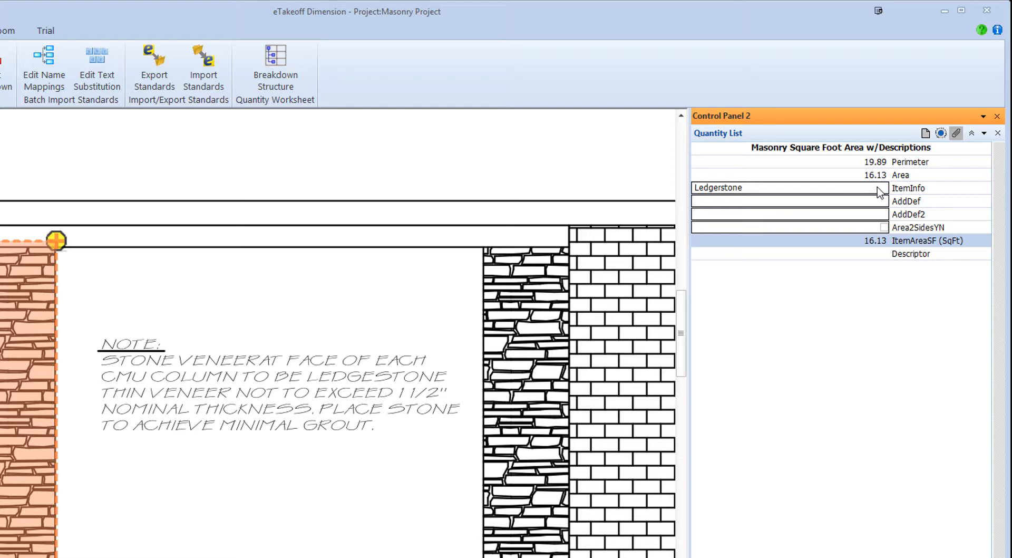
left_click(821, 200)
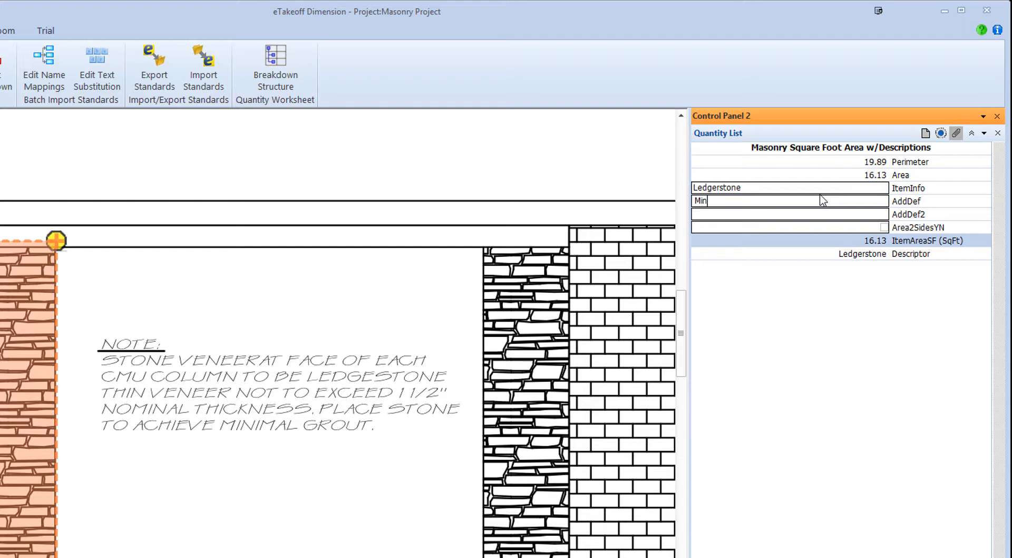
type("Minimal Grout")
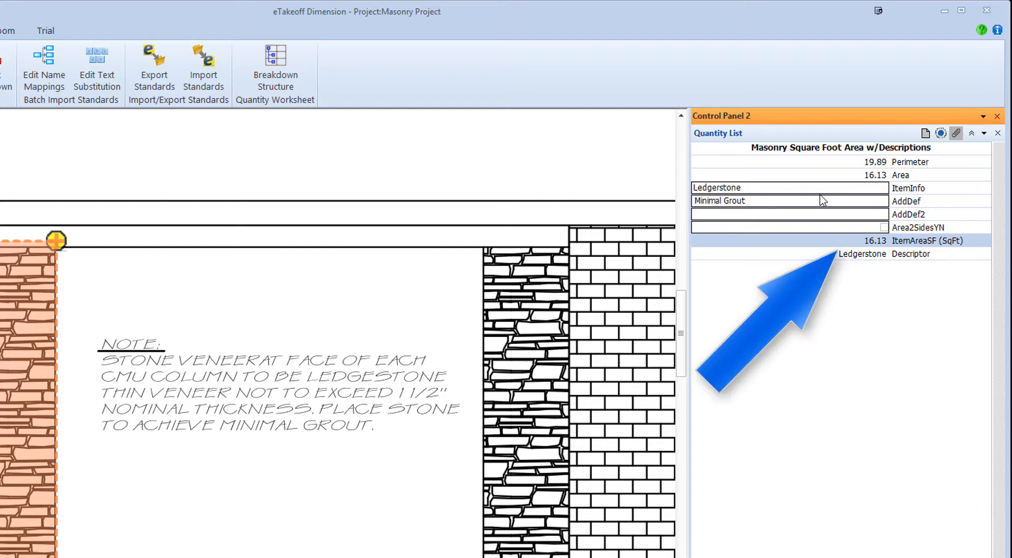
left_click(887, 233)
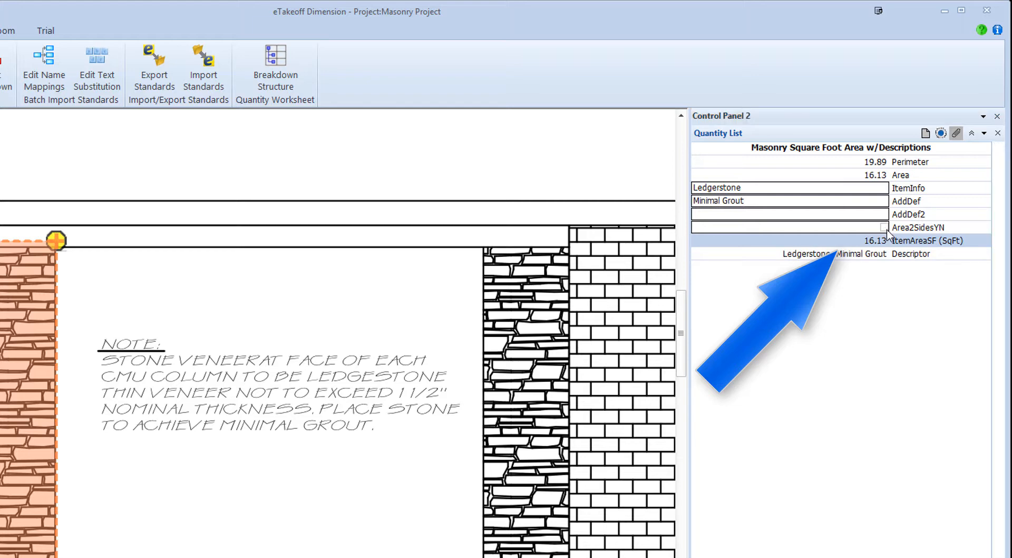
left_click(885, 227)
left_click(884, 227)
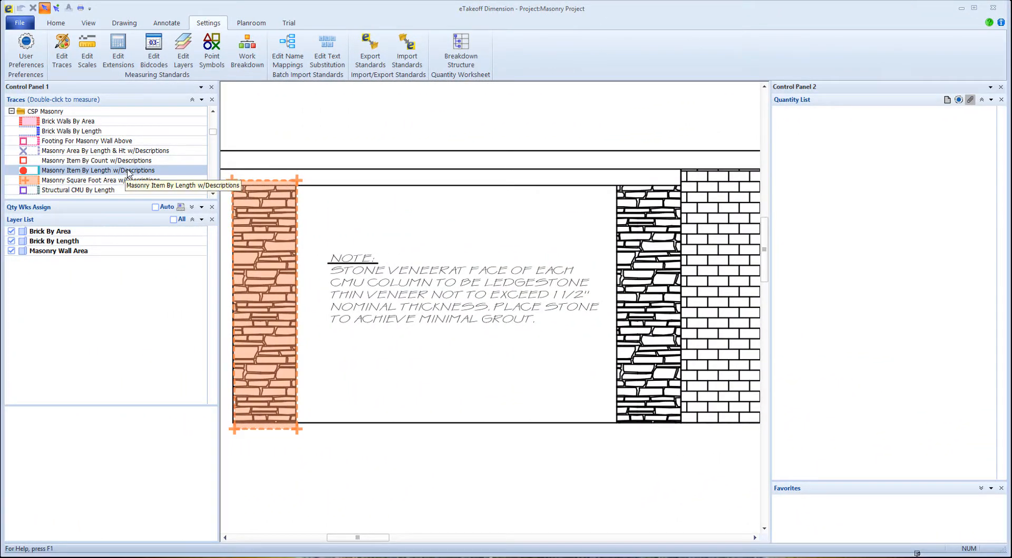
- Measure a vertical Masonry Item By Length w/Descriptions line of about 8 ft alongside the traced stone column
double_click(128, 171)
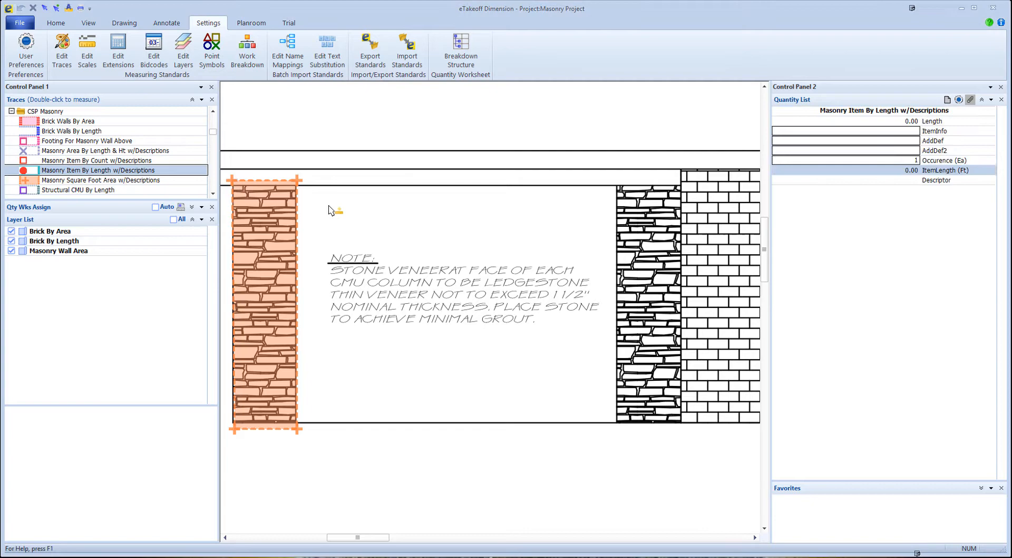
left_click(312, 182)
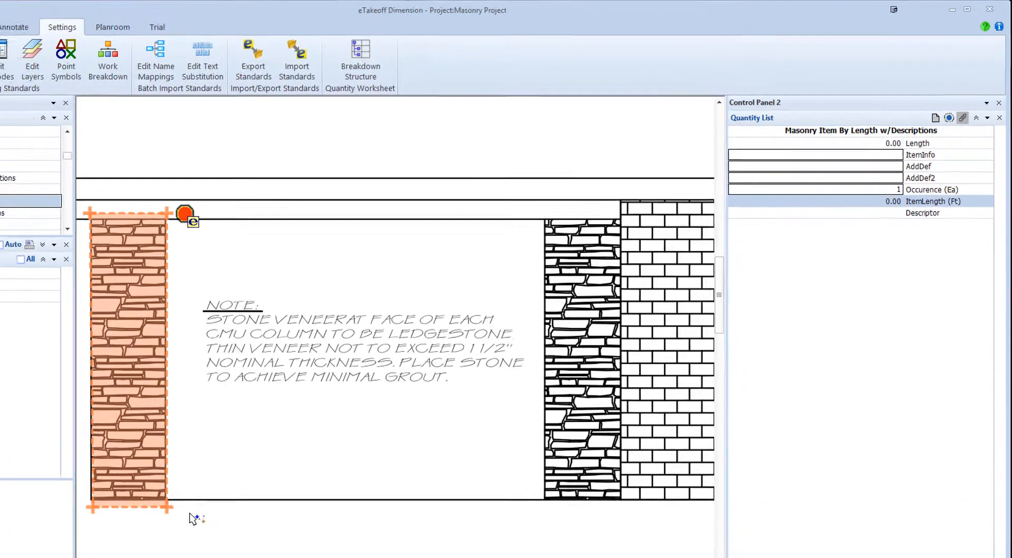
left_click(317, 434)
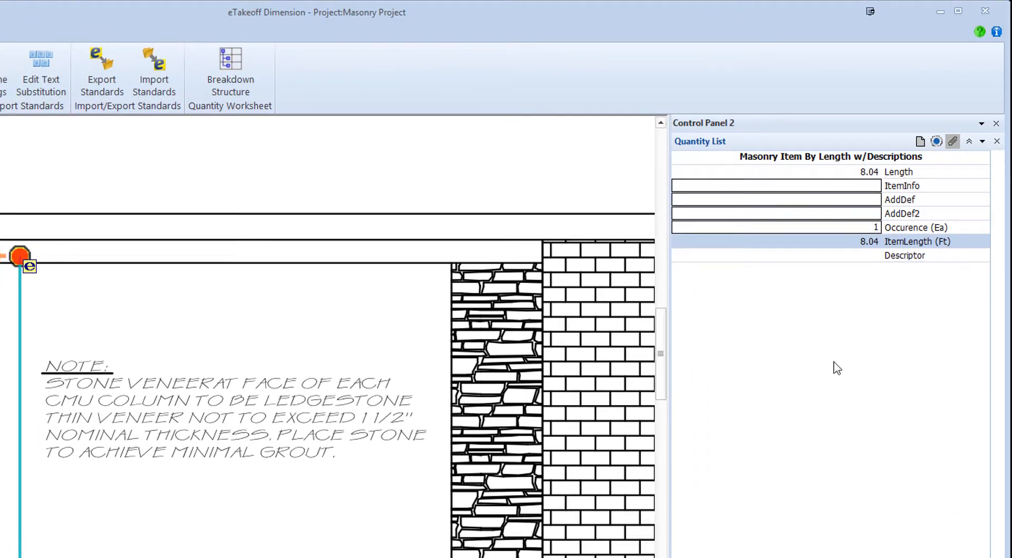
- Enter Ledger Sone Corner as the length item's info and set its occurrence to 4
left_click(839, 191)
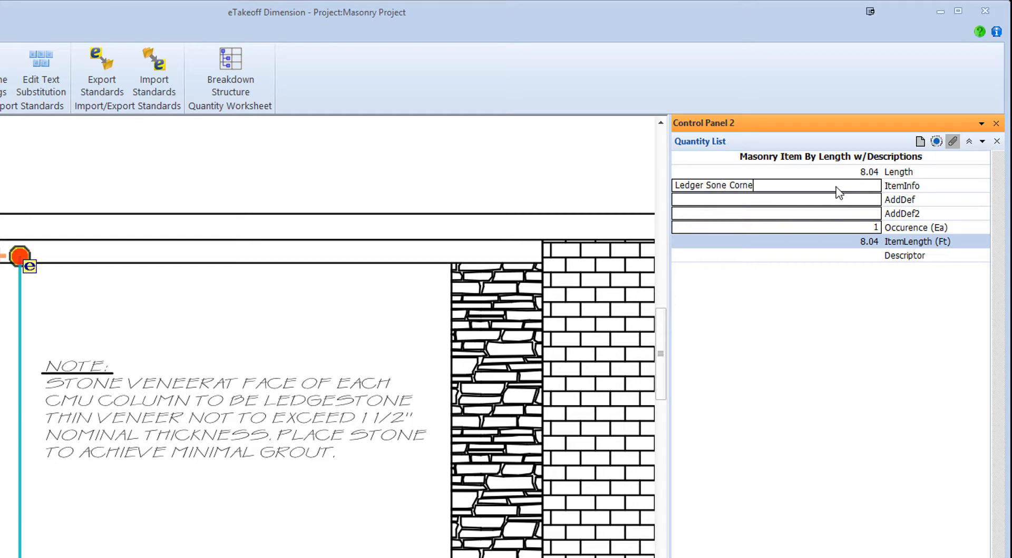
key("Return")
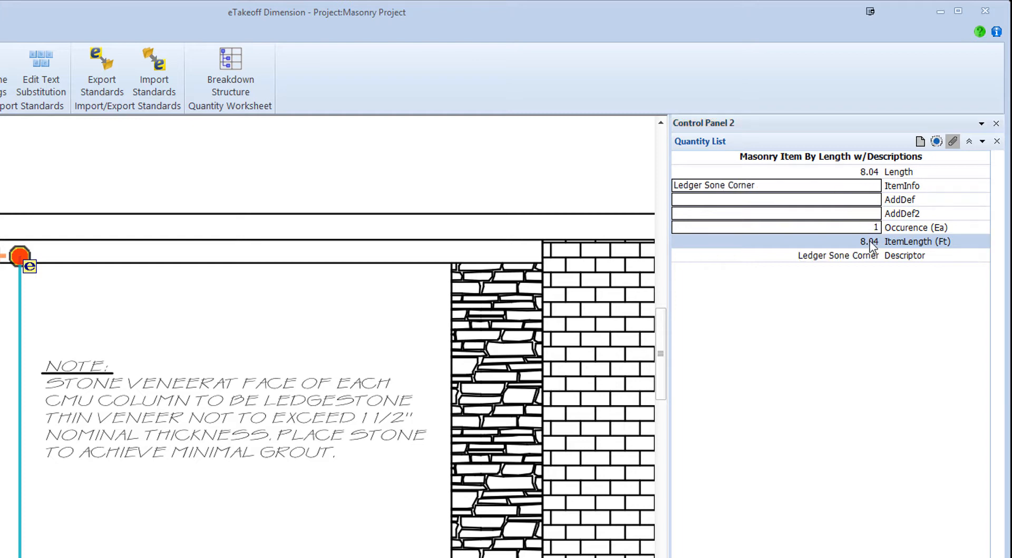
left_click(868, 229)
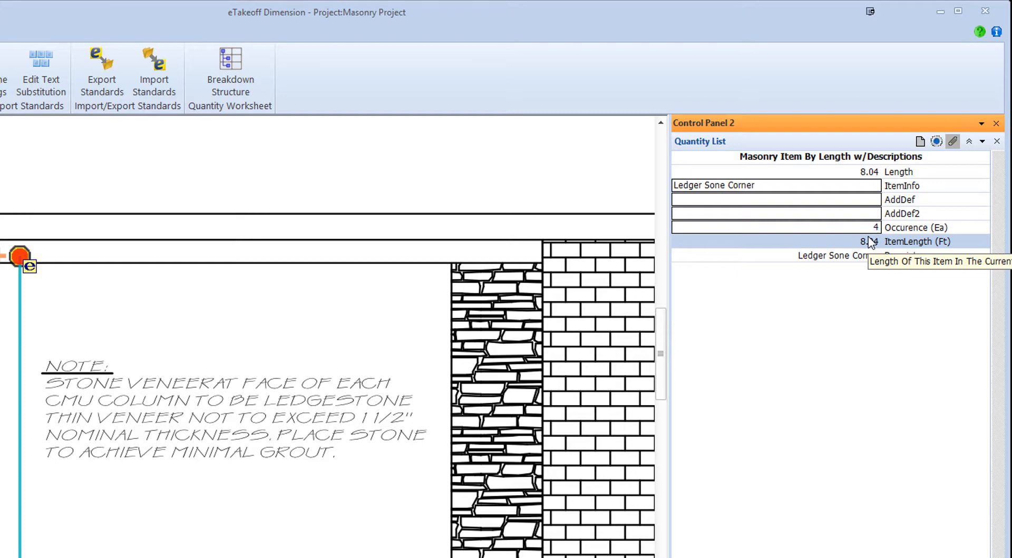
key("Return")
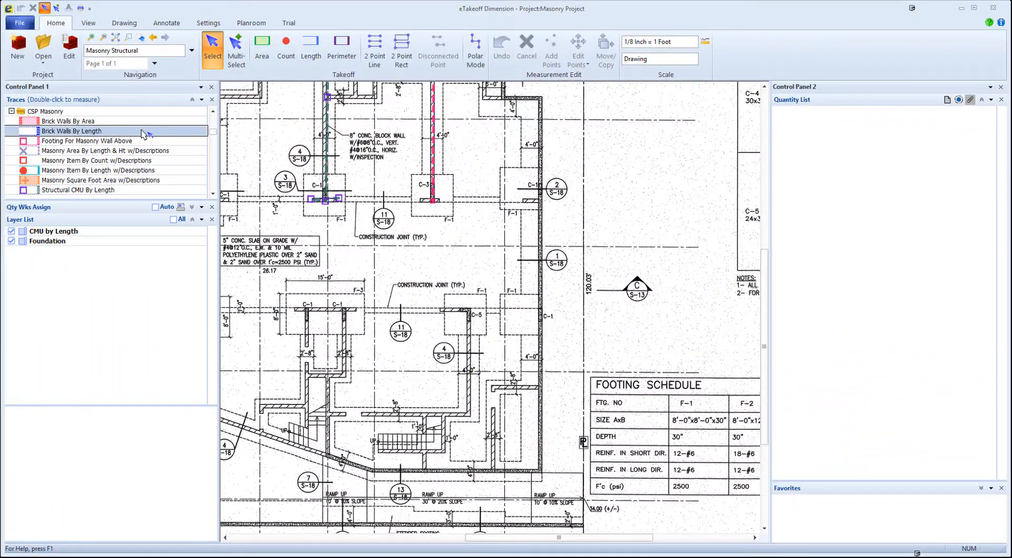
- Measure a Brick Walls By Length line of about 72.6 ft along the plan's right exterior wall, left of the footing schedule
double_click(106, 130)
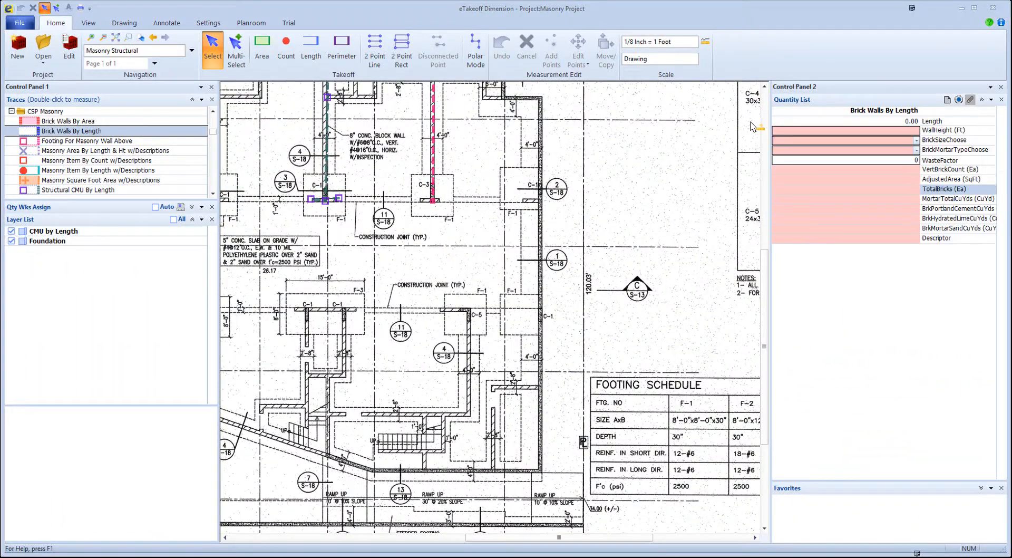
left_click(549, 95)
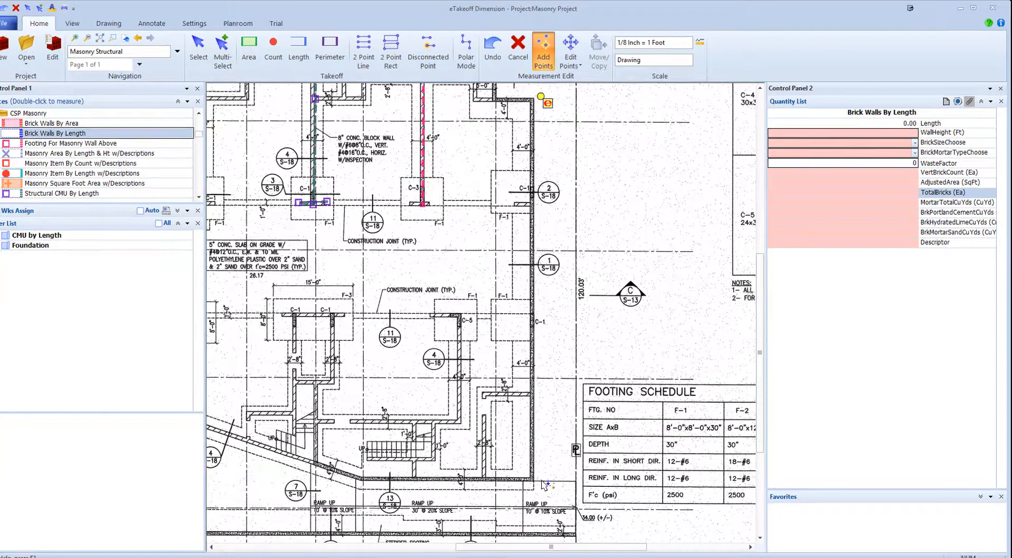
left_click(541, 480)
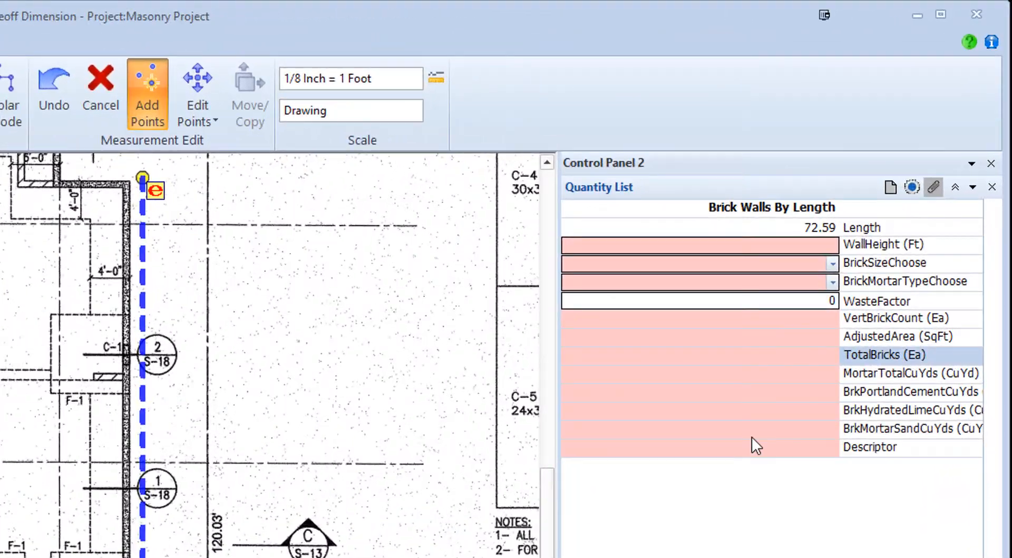
- Set the brick wall's height to 12 ft, brick size to Engineer 3x 2 3/4 x 7 5/8 and mortar to Type M Mortar (2500 psi)
left_click(826, 240)
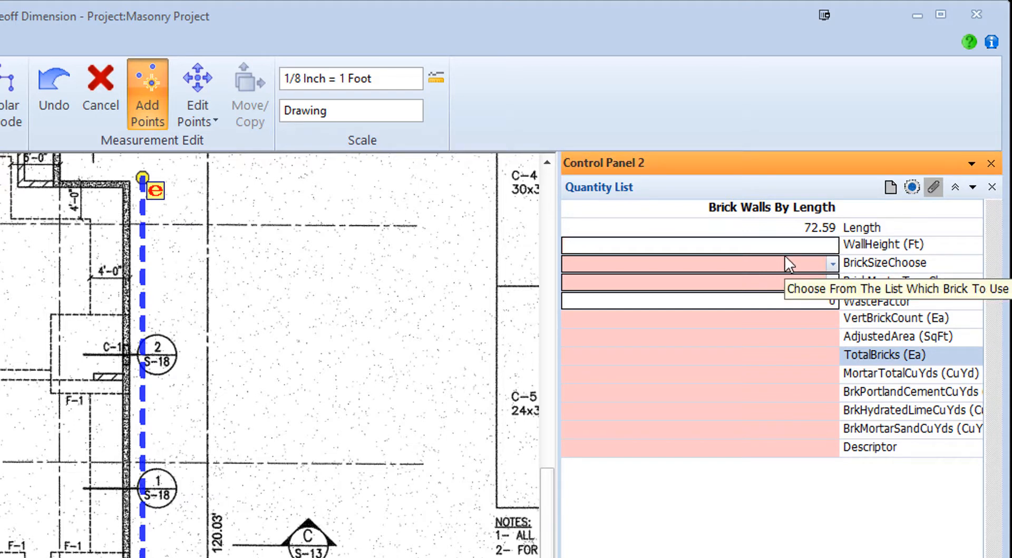
type("12")
key("Return")
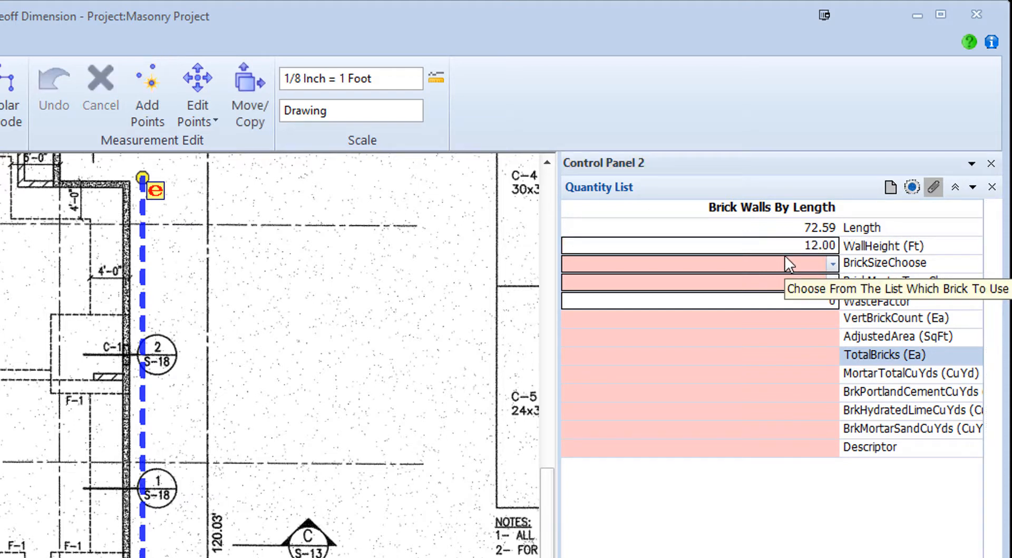
left_click(832, 266)
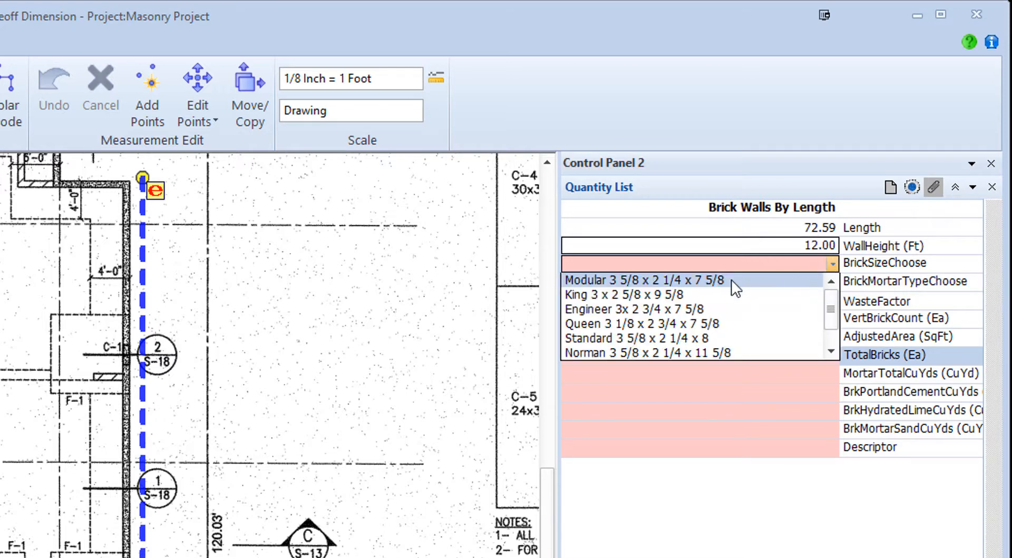
left_click(621, 309)
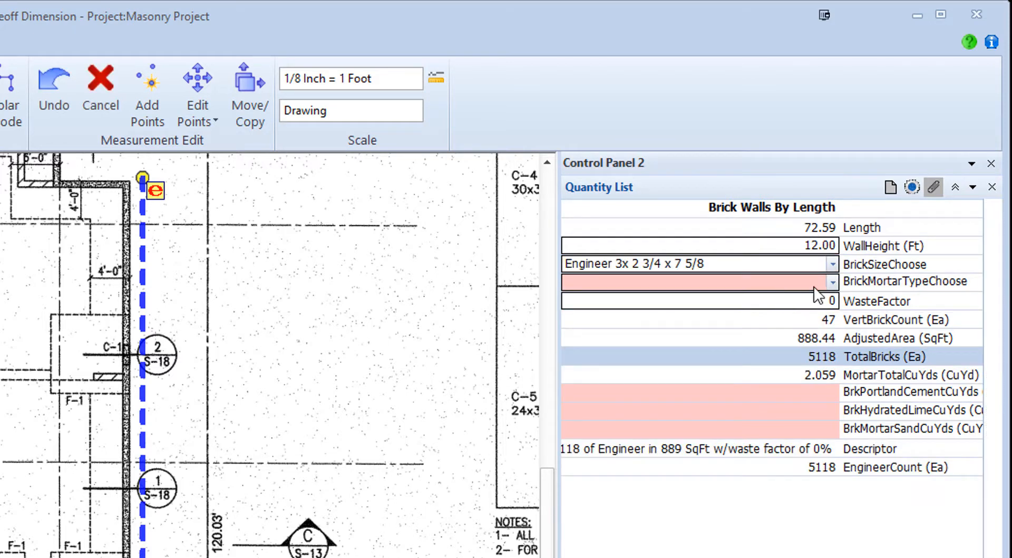
left_click(835, 280)
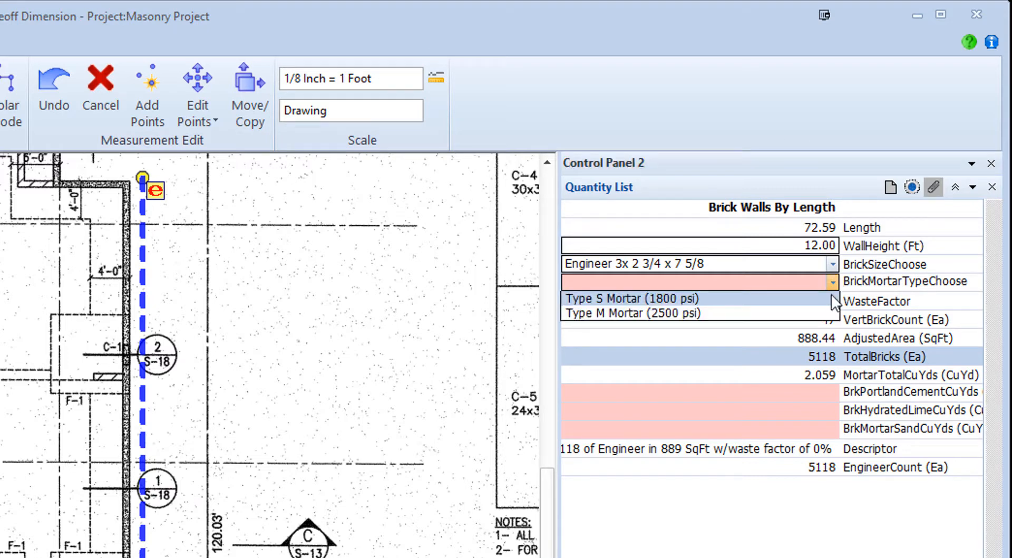
left_click(709, 316)
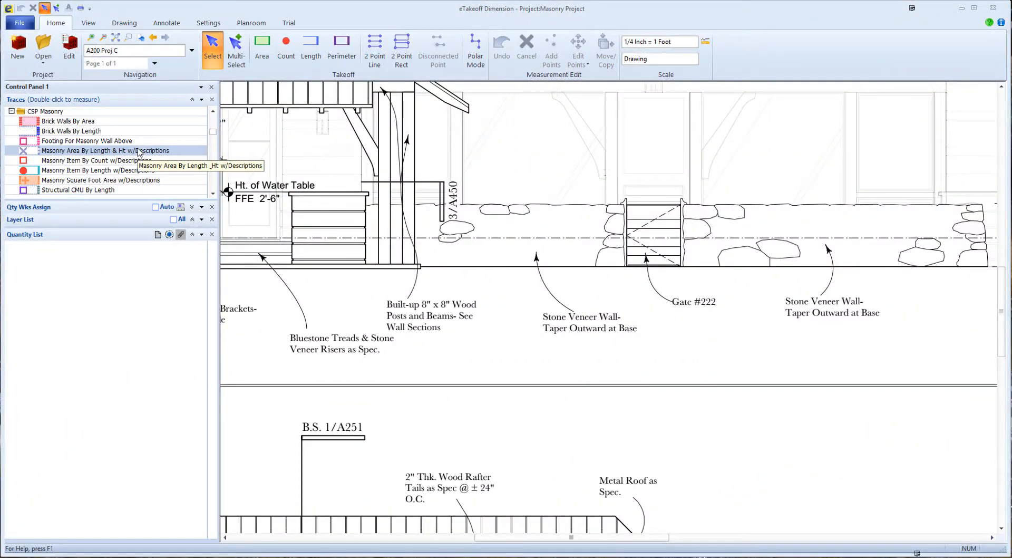
- Measure a Masonry Area By Length & Ht w/Descriptions line of about 14.67 ft below the veneer wall left of Gate #222, described as Field Stone
double_click(139, 151)
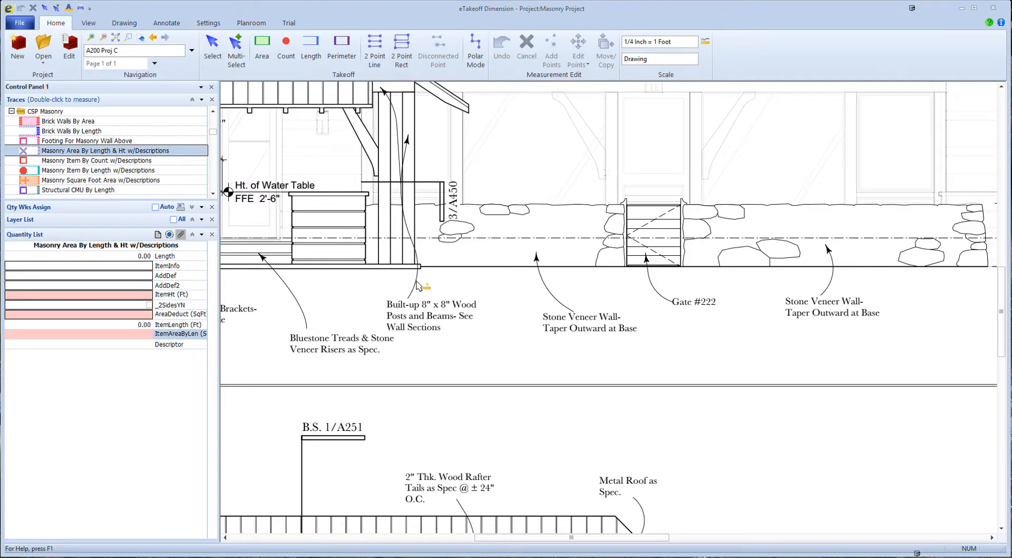
left_click(366, 272)
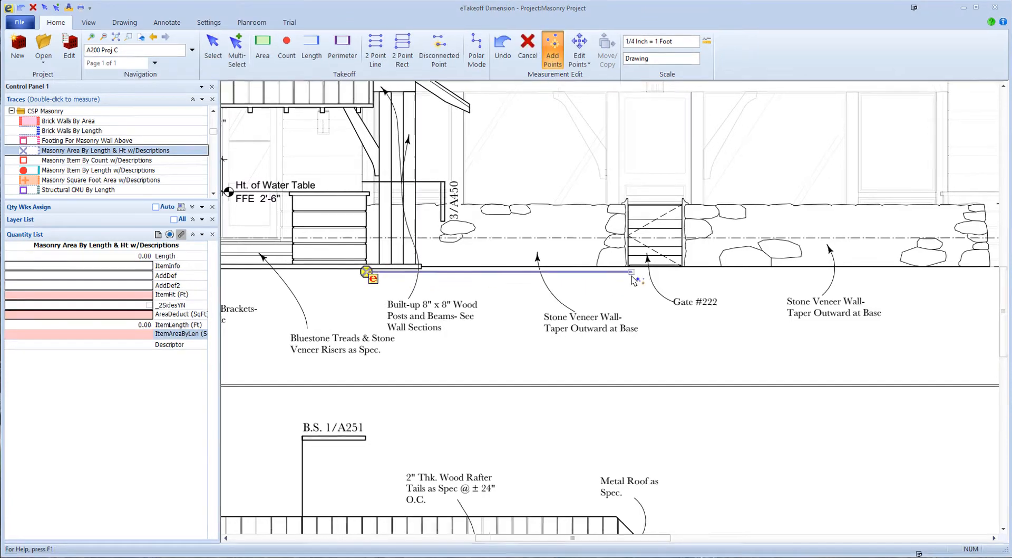
double_click(631, 275)
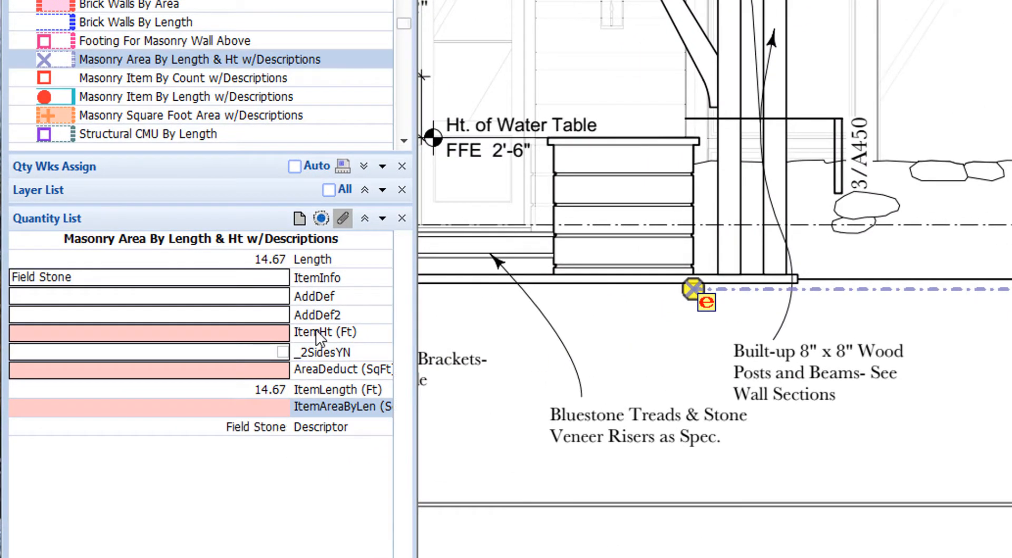
- Fill the item height from a quick length takeoff of about 3.62 ft up the stone veneer wall, and toggle the two-sides option
left_click(315, 332)
right_click(319, 327)
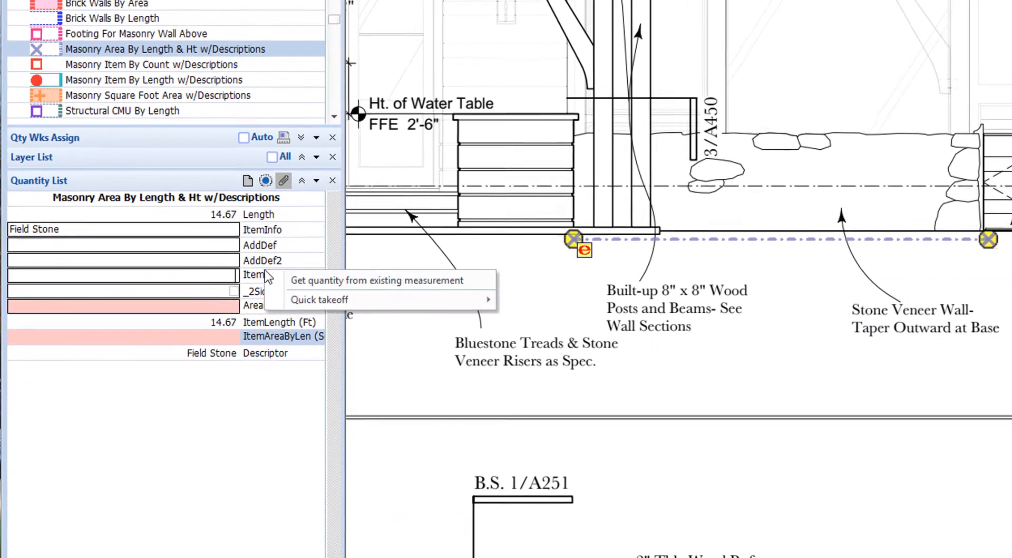
mouse_move(354, 301)
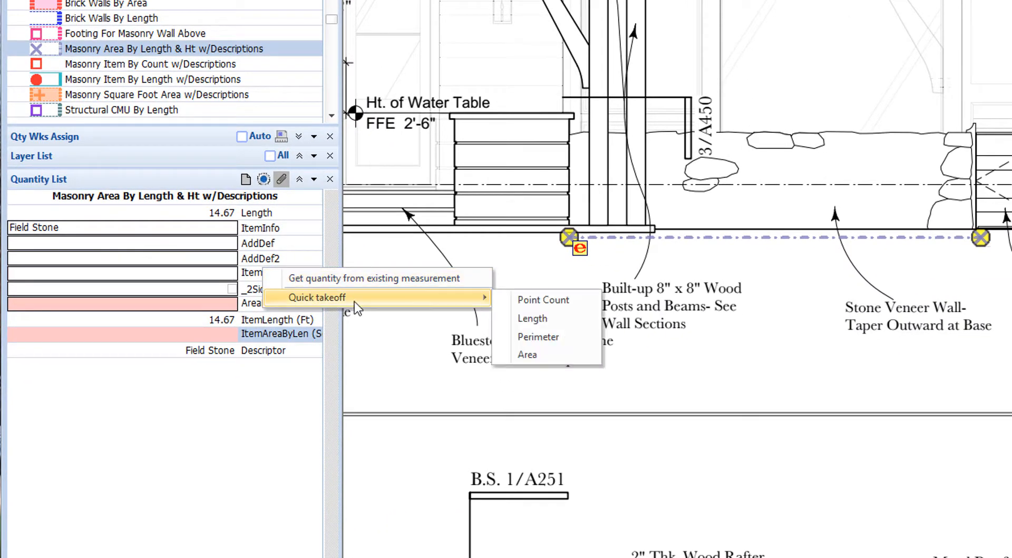
left_click(526, 318)
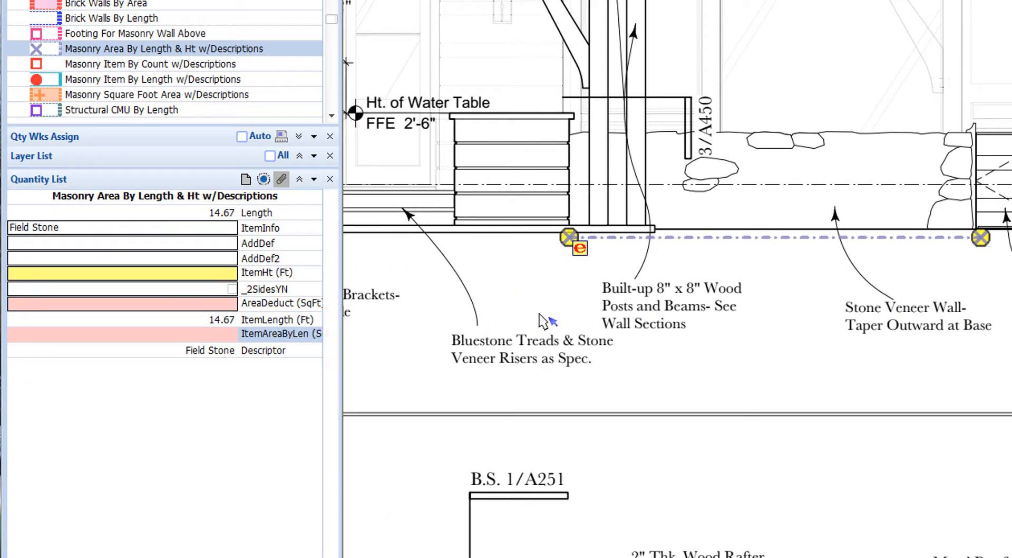
left_click(890, 230)
left_click(886, 128)
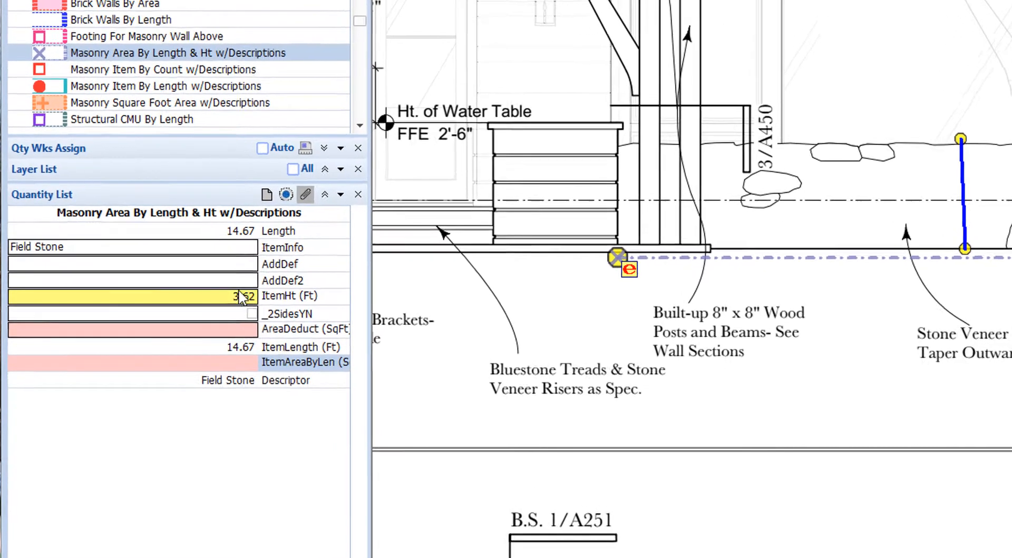
left_click(244, 296)
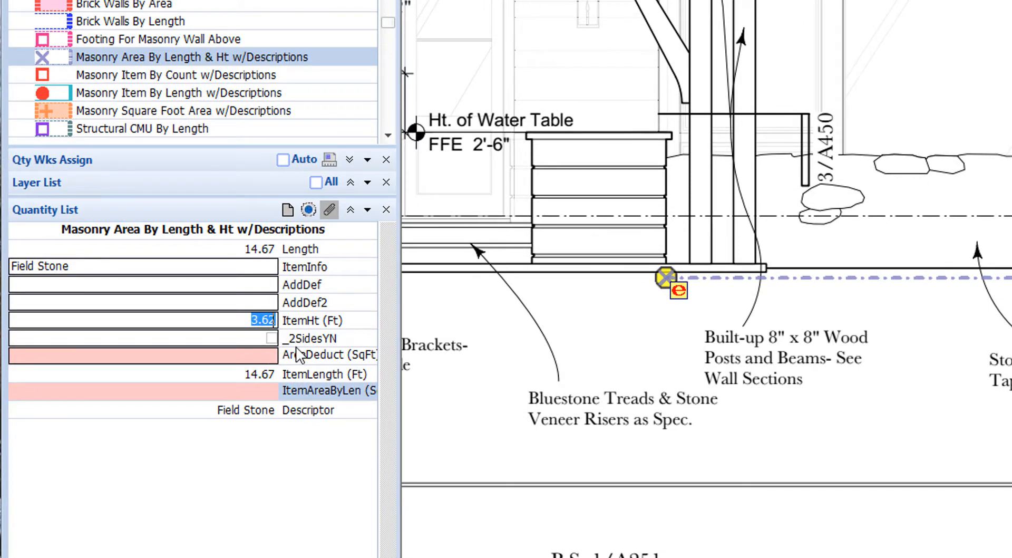
left_click(271, 339)
left_click(272, 338)
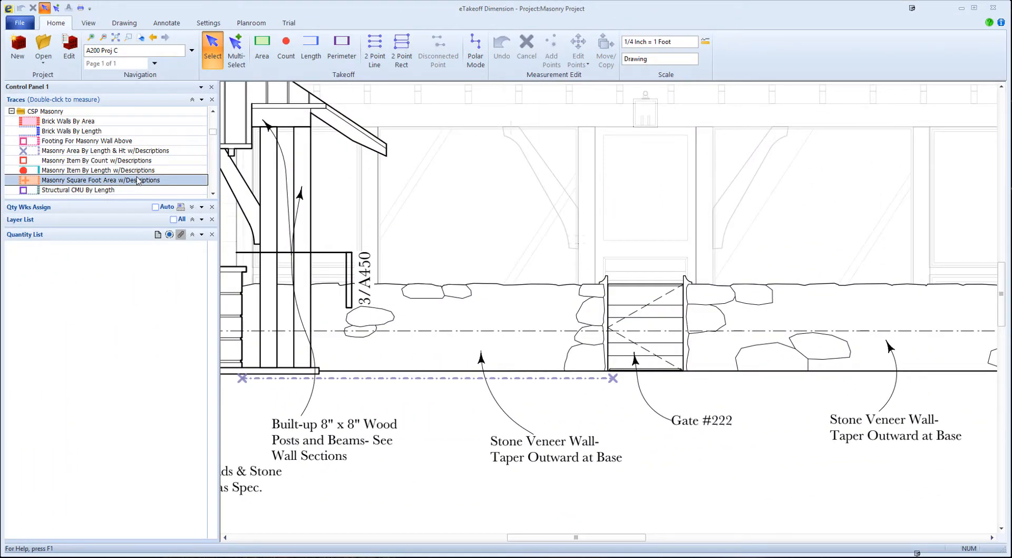
- Trace a Masonry Square Foot Area w/Descriptions region of about 52.4 sq ft over the stone veneer wall left of Gate #222
double_click(138, 180)
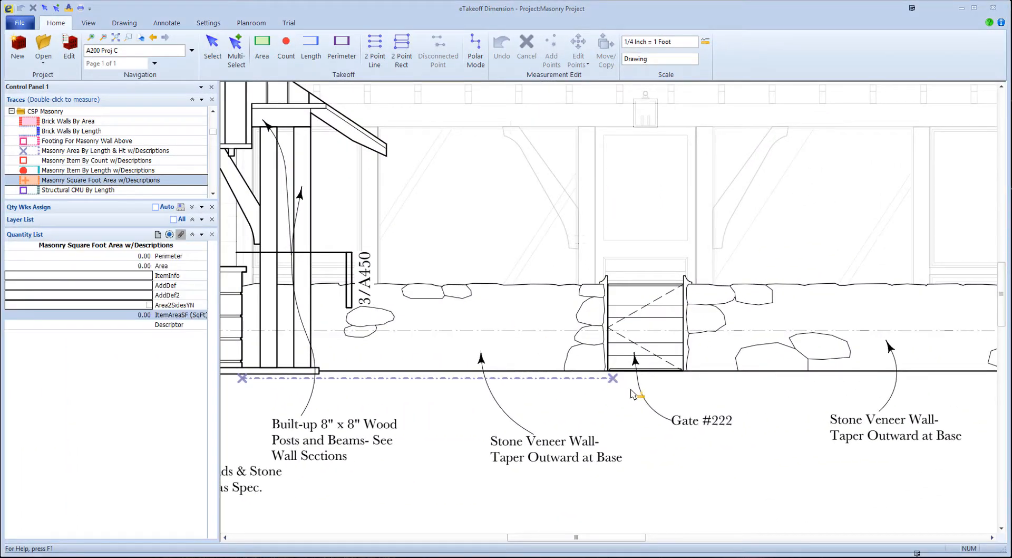
scroll(637, 372, "up", 3)
middle_click_drag(645, 362, 862, 319)
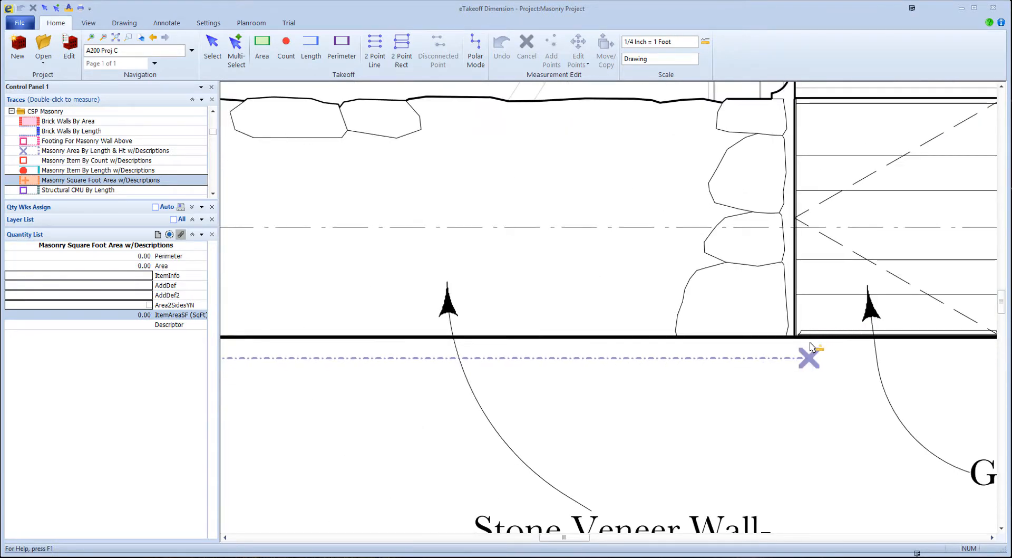
left_click(811, 335)
middle_click_drag(812, 336, 936, 359)
middle_click_drag(673, 357, 802, 376)
scroll(802, 376, "down", 2)
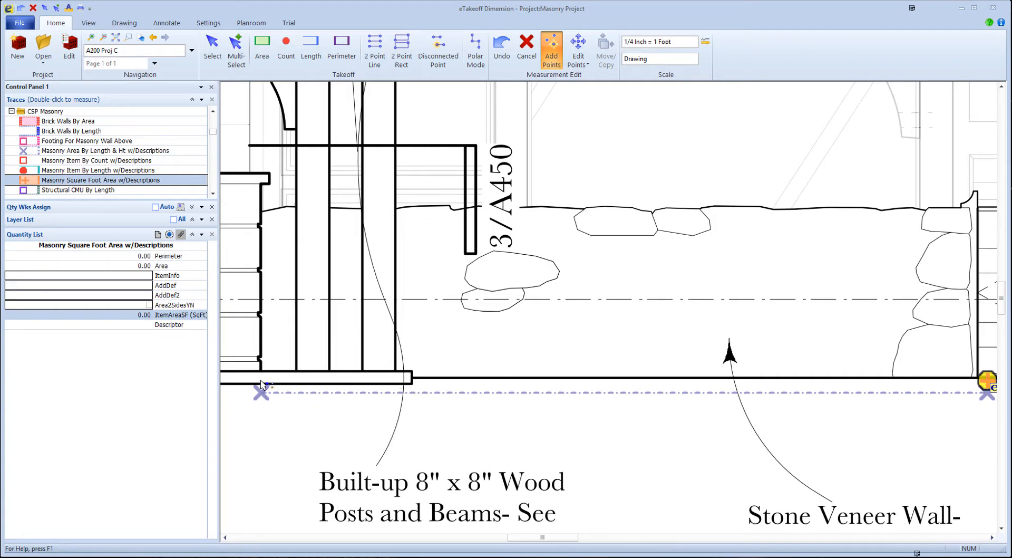
left_click(261, 381)
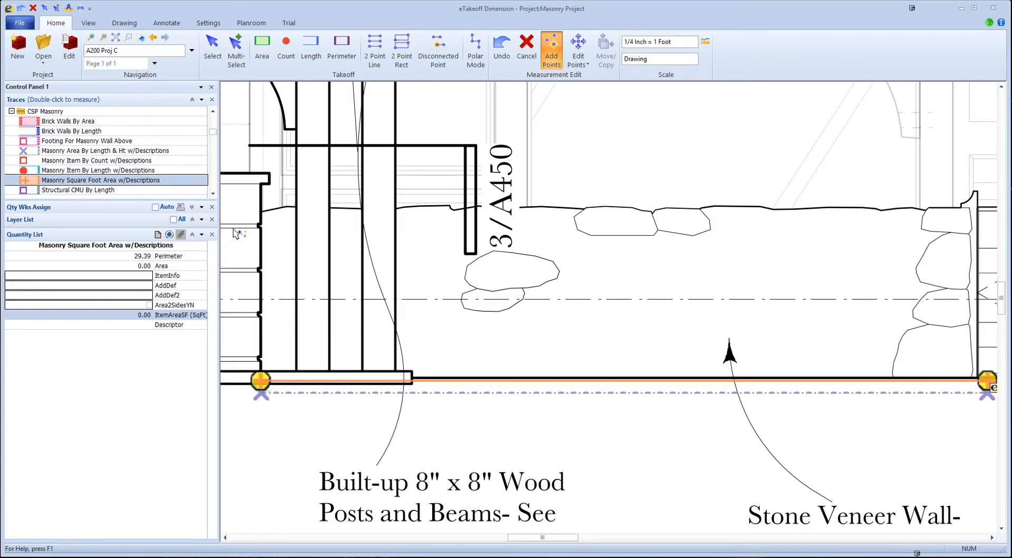
left_click(260, 203)
middle_click_drag(469, 258, 120, 257)
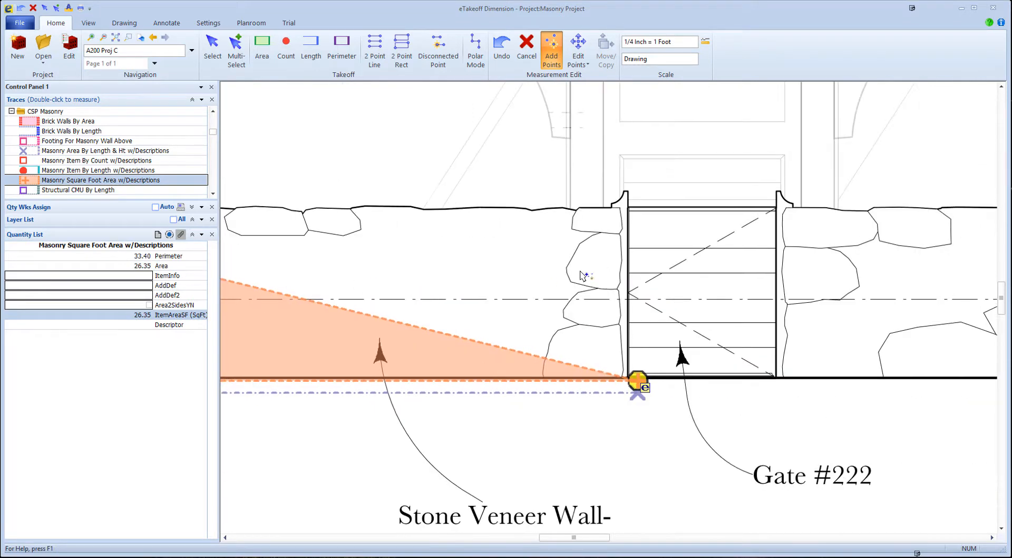
left_click(629, 203)
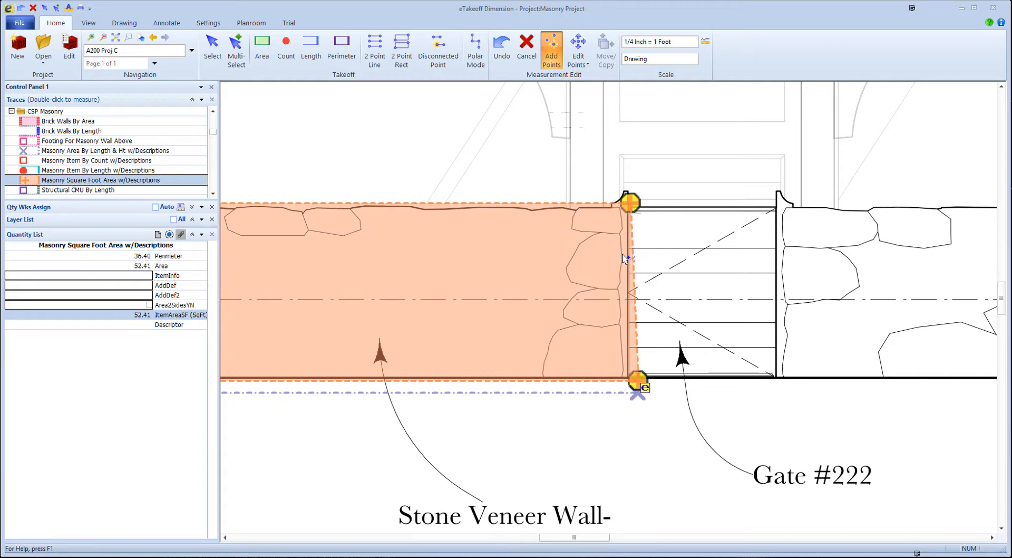
key("Escape")
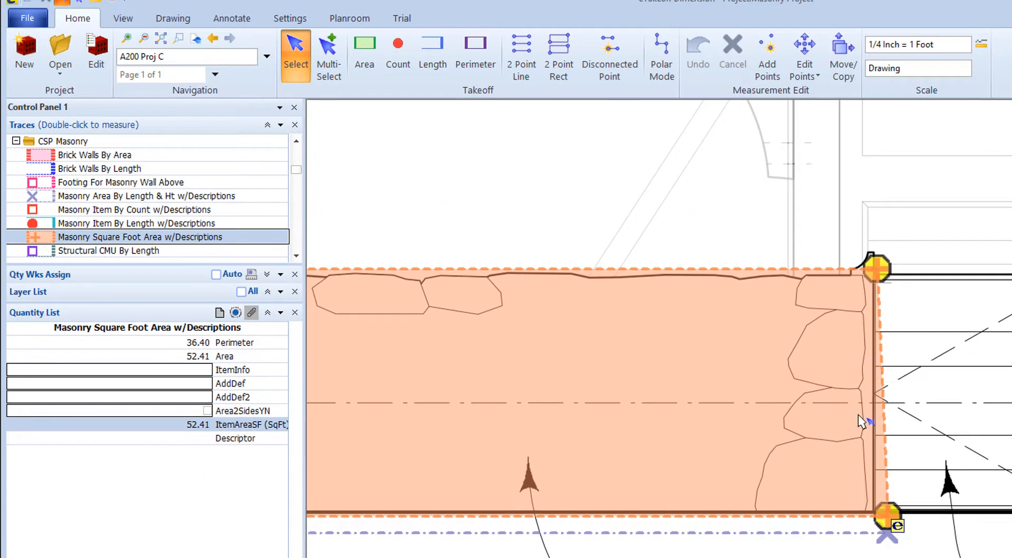
- Turn on the traced area's two-sided option and enter Field Stone as its item info
left_click(207, 411)
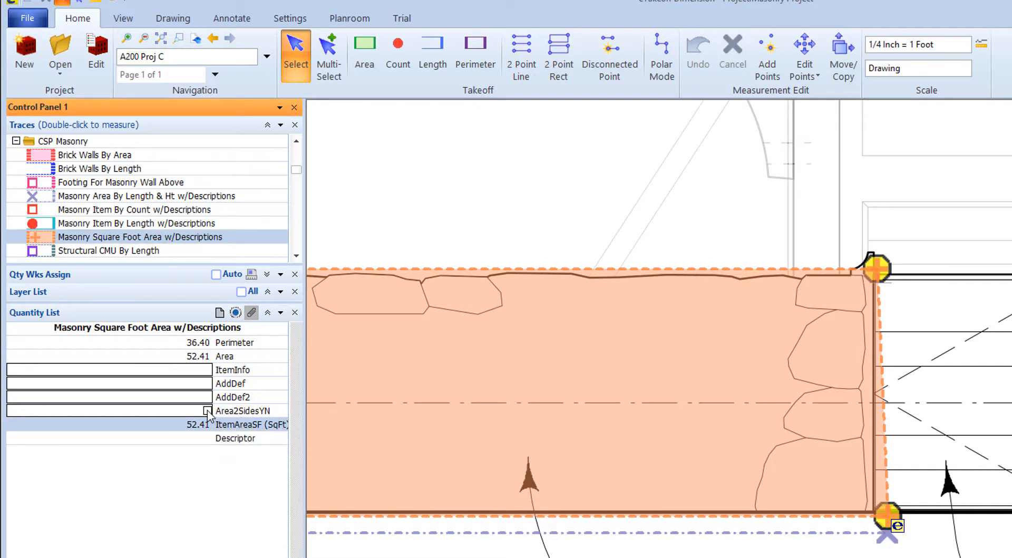
left_click(140, 370)
type("Field Stone")
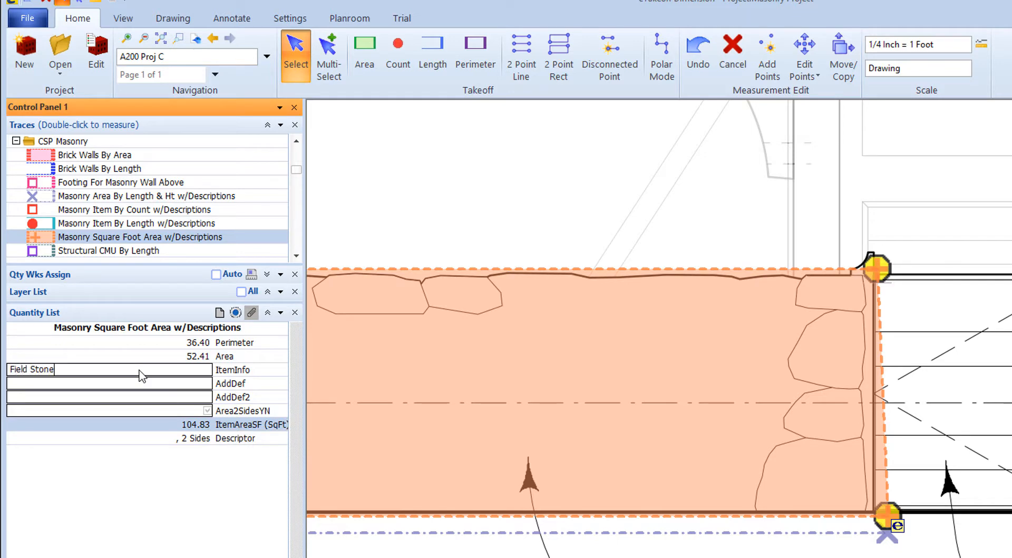
key("Return")
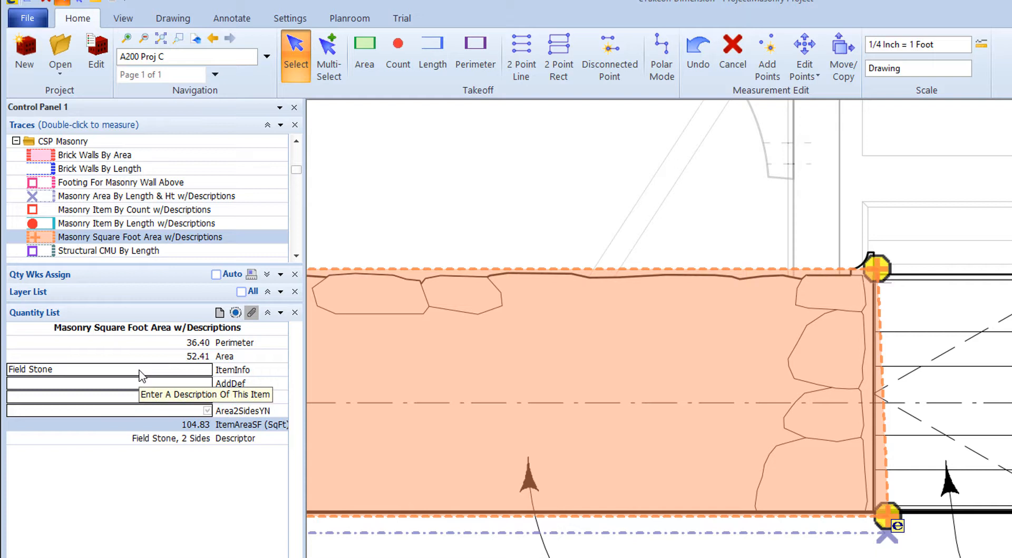
- Move the traced area's upper corner beside the gate slightly outward to square its edge, and select the length measurement below it
left_click(805, 47)
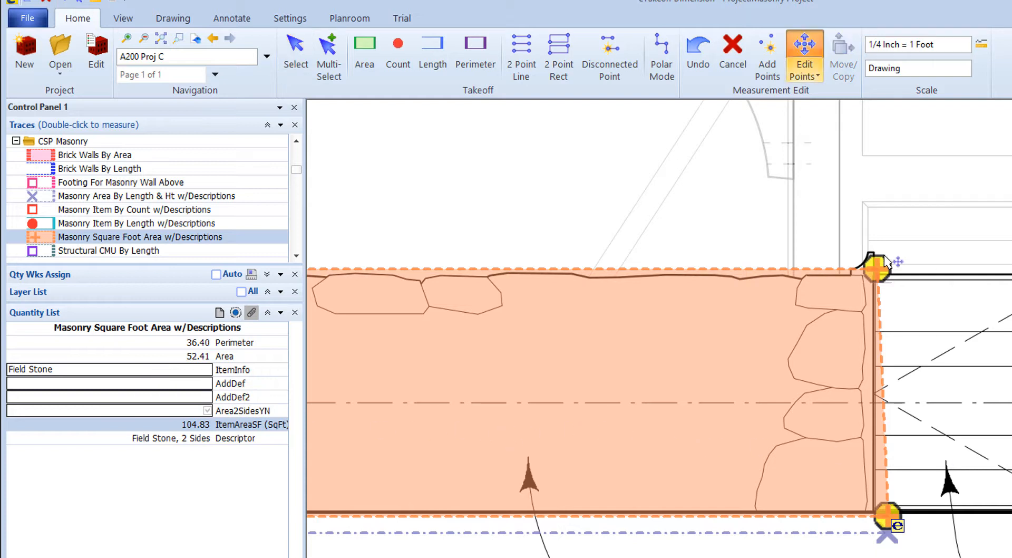
left_click_drag(878, 268, 889, 265)
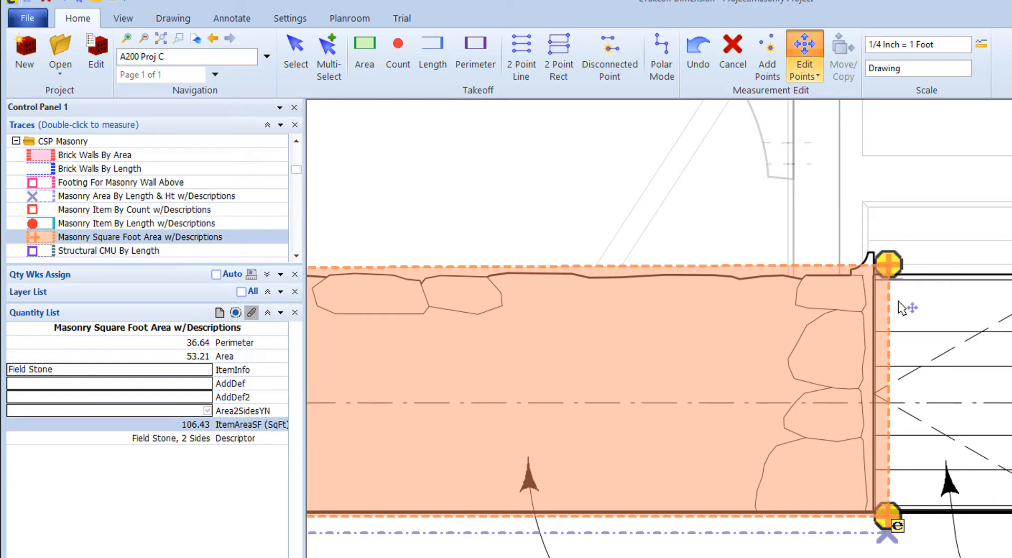
key("Escape")
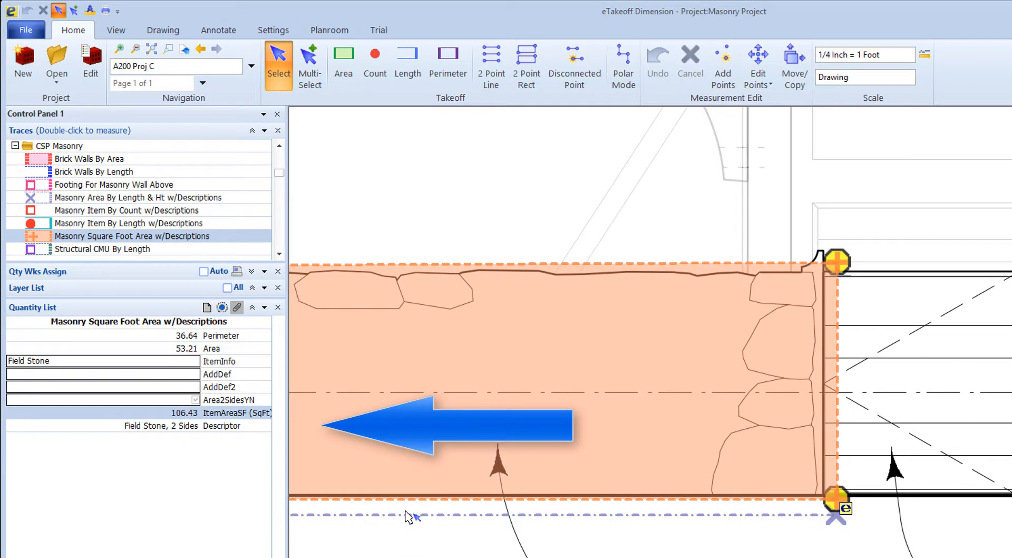
left_click(406, 515)
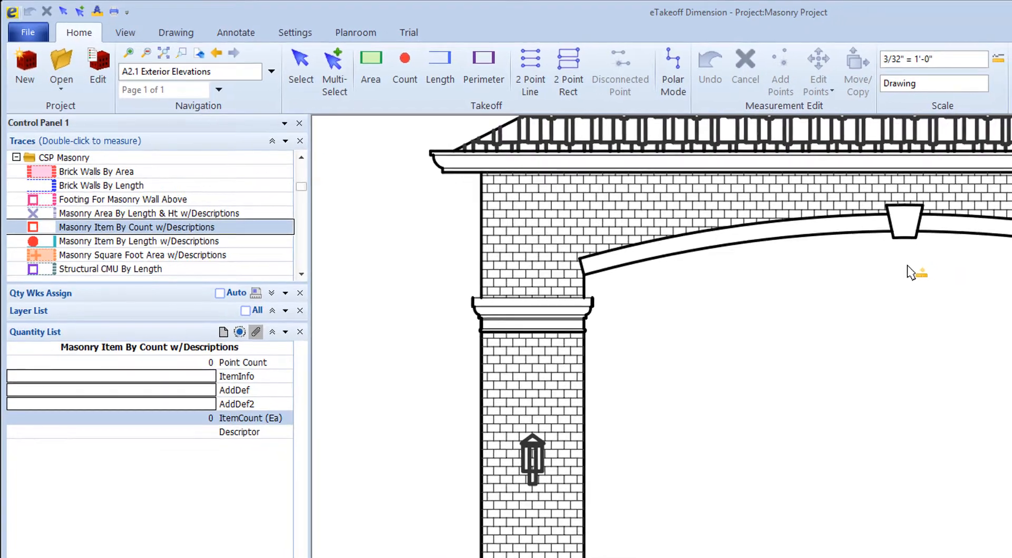
- Place one Masonry Item By Count w/Descriptions point below the arch's keystone, with item info Eldorado Stone and additional definition Ashlar Keystone
left_click(908, 264)
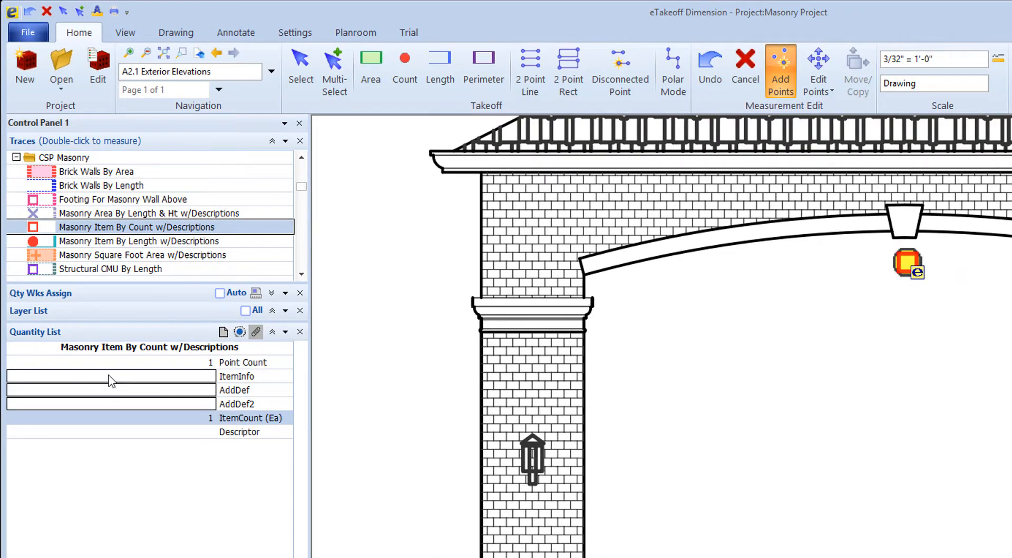
left_click(115, 381)
type("E")
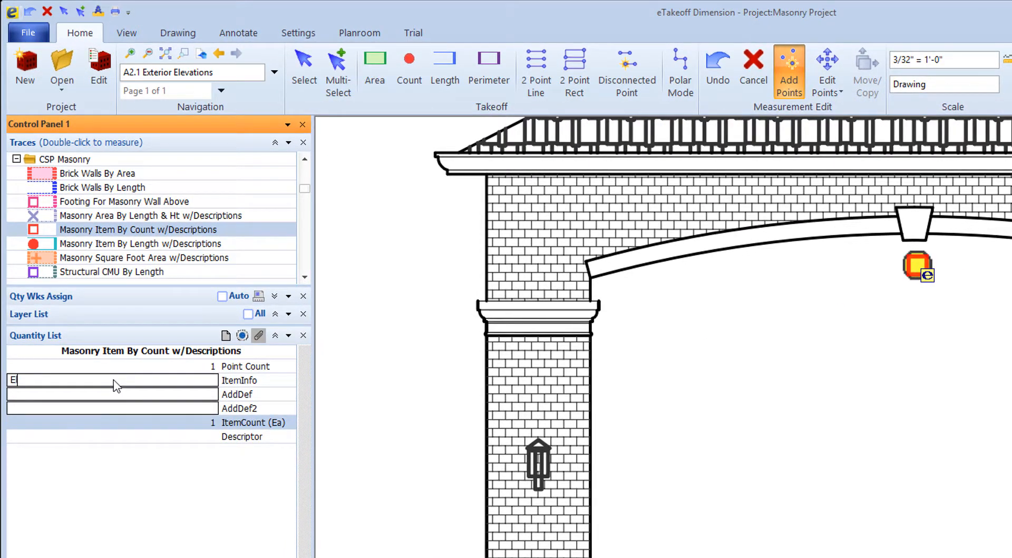
type("ldorado Stone")
left_click(118, 395)
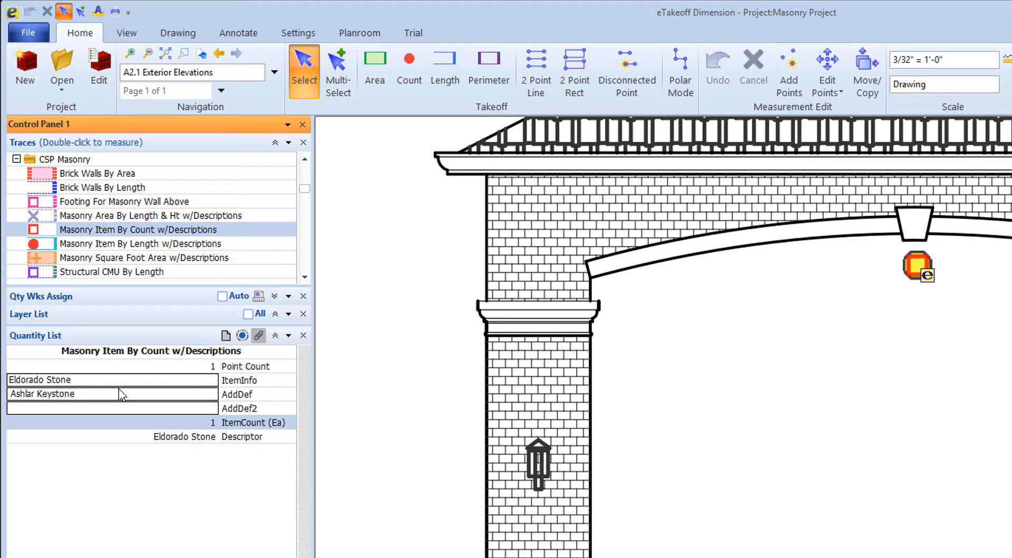
- Trace a Masonry Item By Length w/Descriptions run of about 25.71 ft along the arch, from one end over the keystone to the other
key("Return")
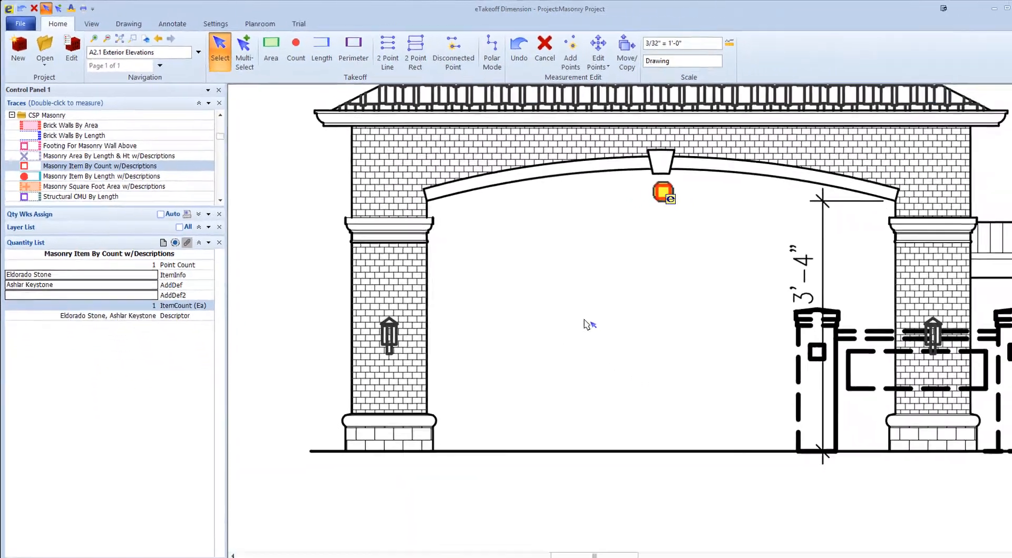
left_click(807, 442)
double_click(82, 172)
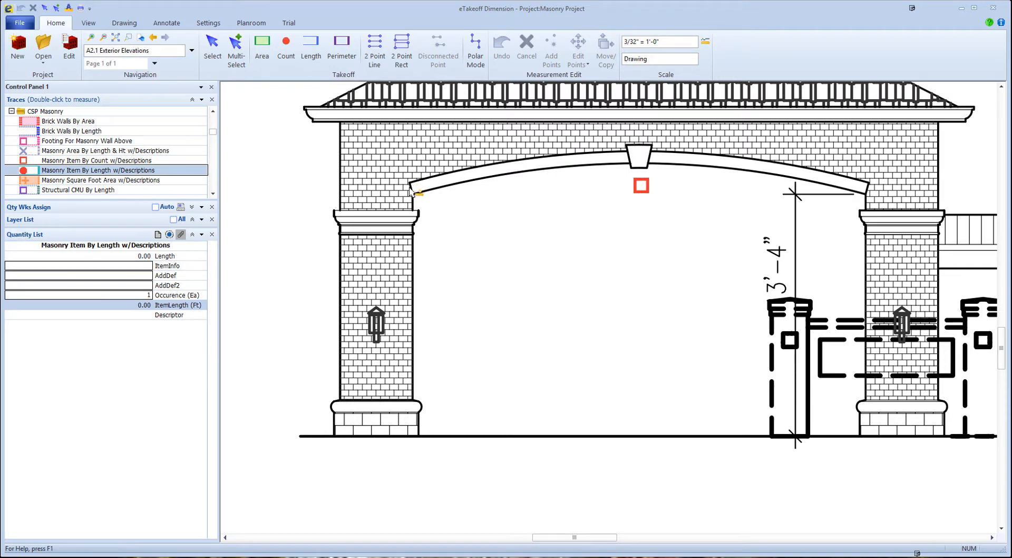
left_click(410, 188)
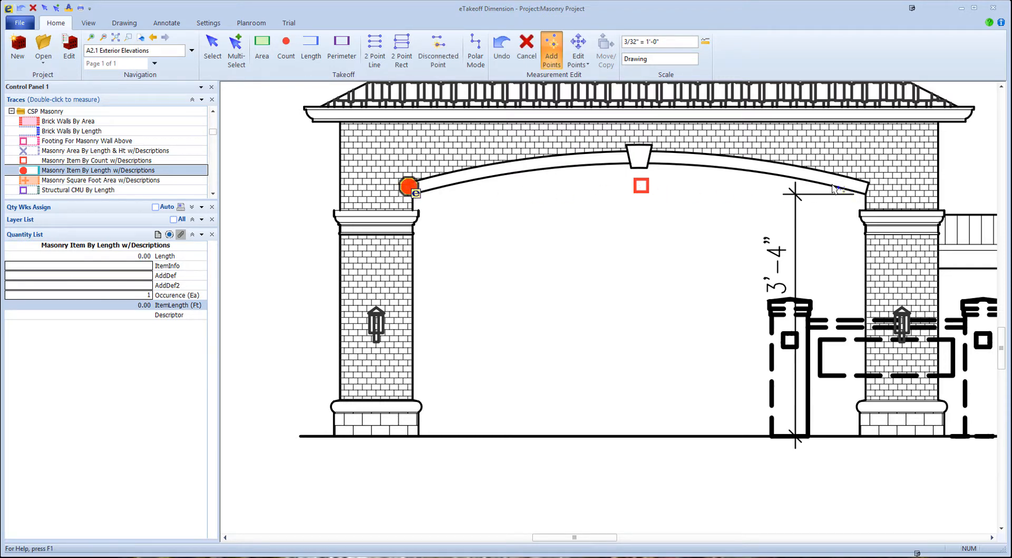
left_click(640, 155)
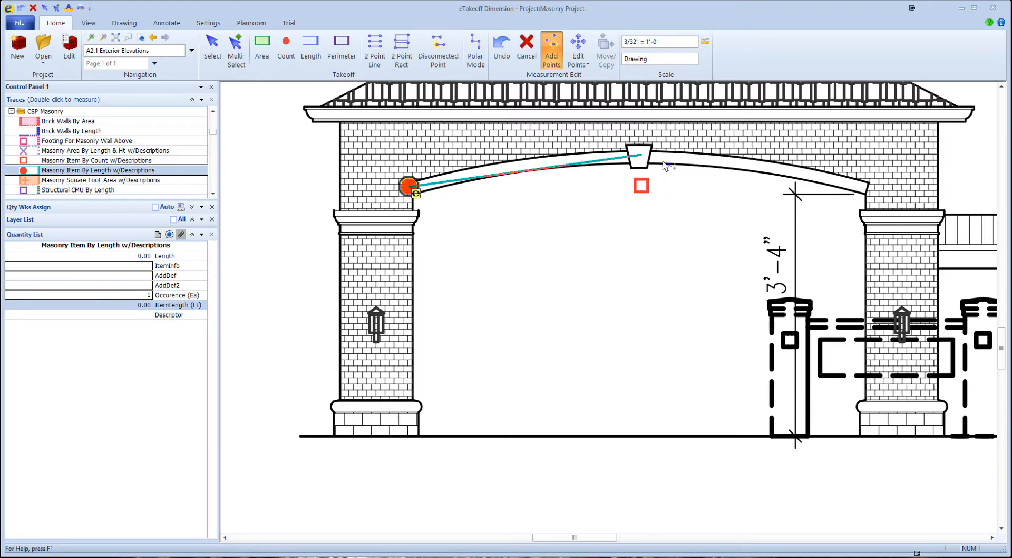
left_click(869, 193)
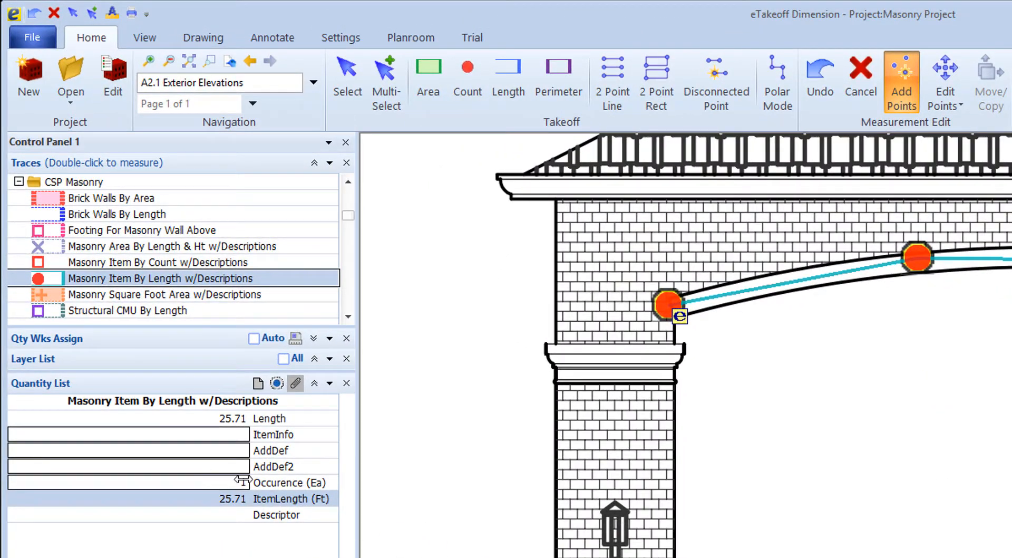
- Enter Eldorado Stone as the arch length's item info and Ashlar Trim Stones 10 x 8 as its additional definition
left_click(146, 439)
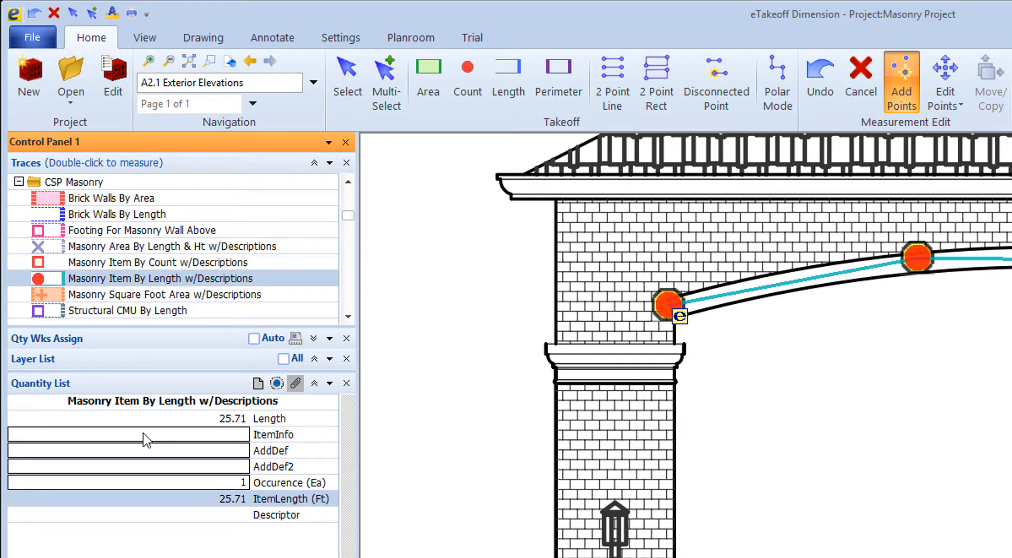
type("Eldorado Stone")
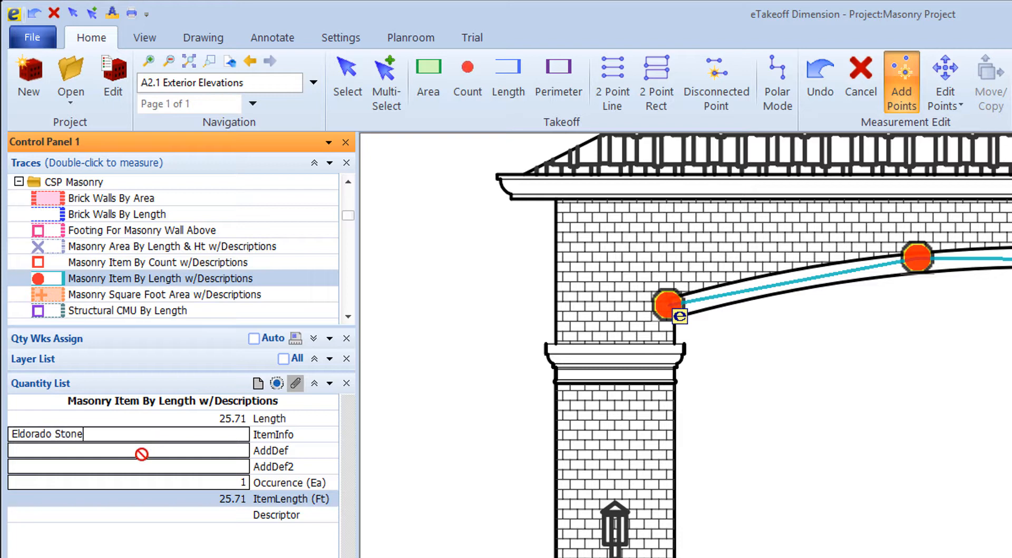
left_click(141, 452)
type("Ashla")
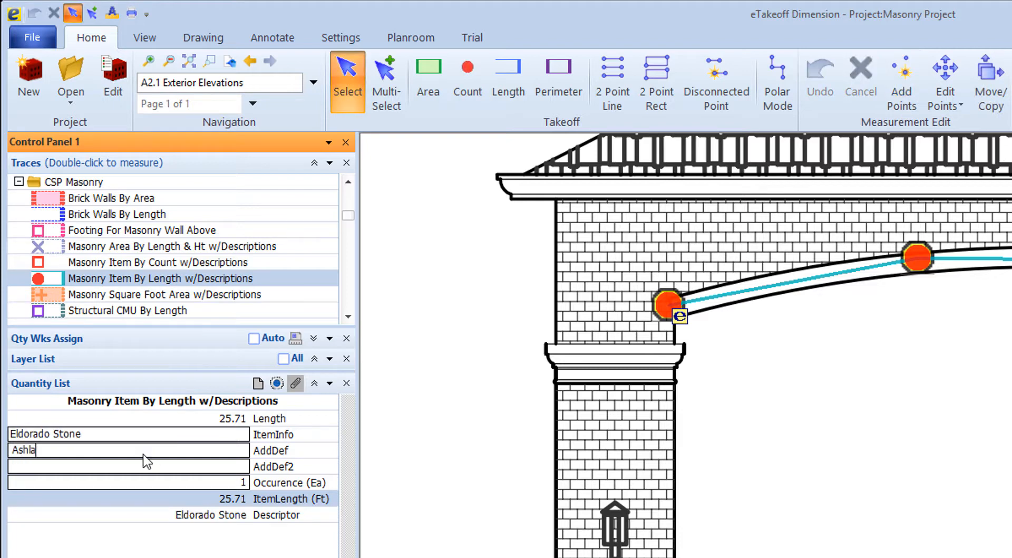
type("r Trim Stones 10 x 8")
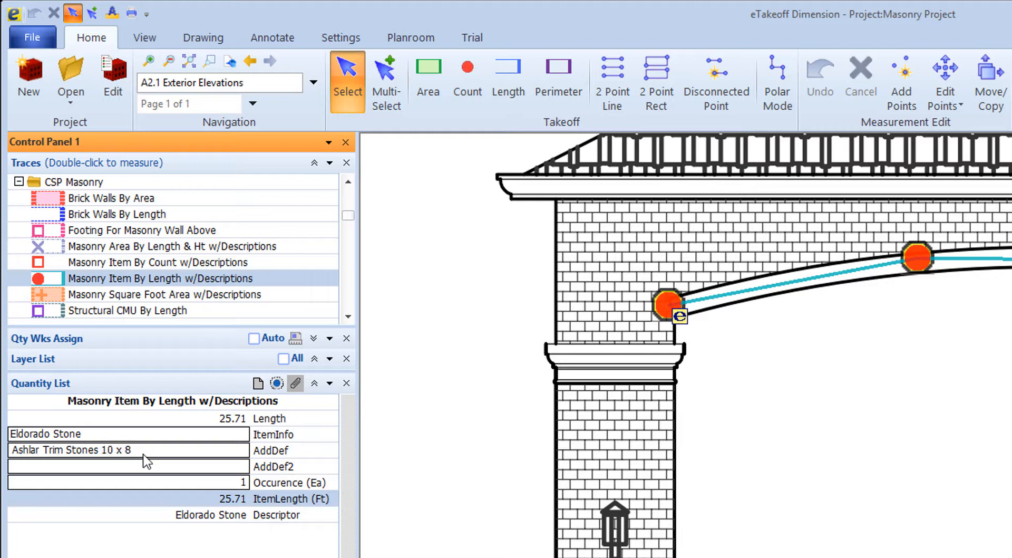
key("Return")
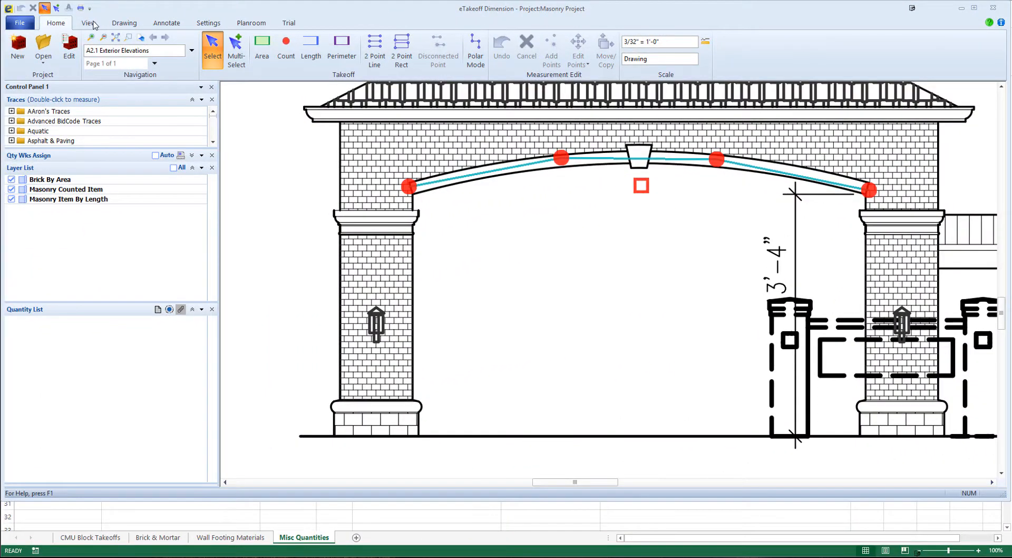
- Show the measurement list and load a column configuration with only bid code, description, quantity, U/M and Quantity 2 to 4
left_click(88, 23)
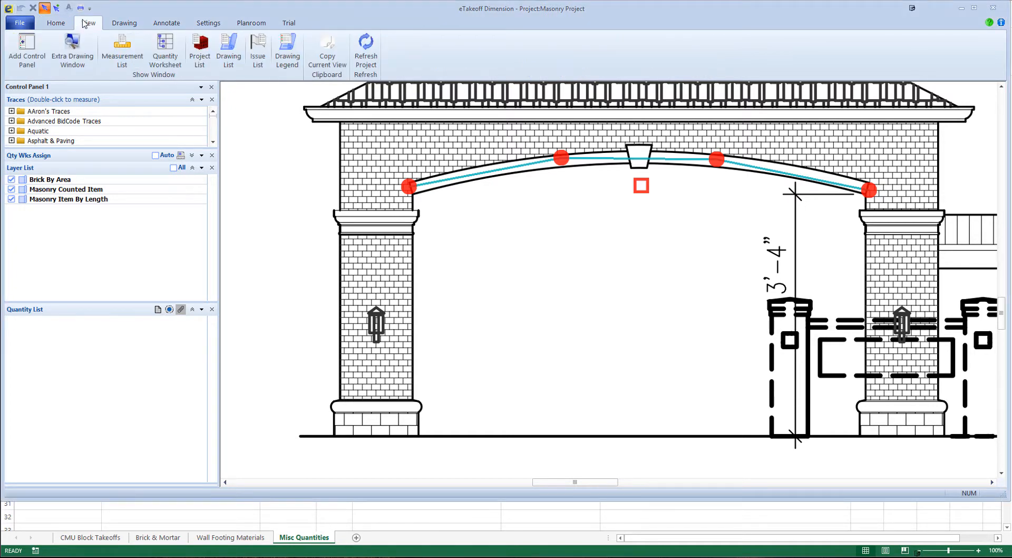
left_click(125, 50)
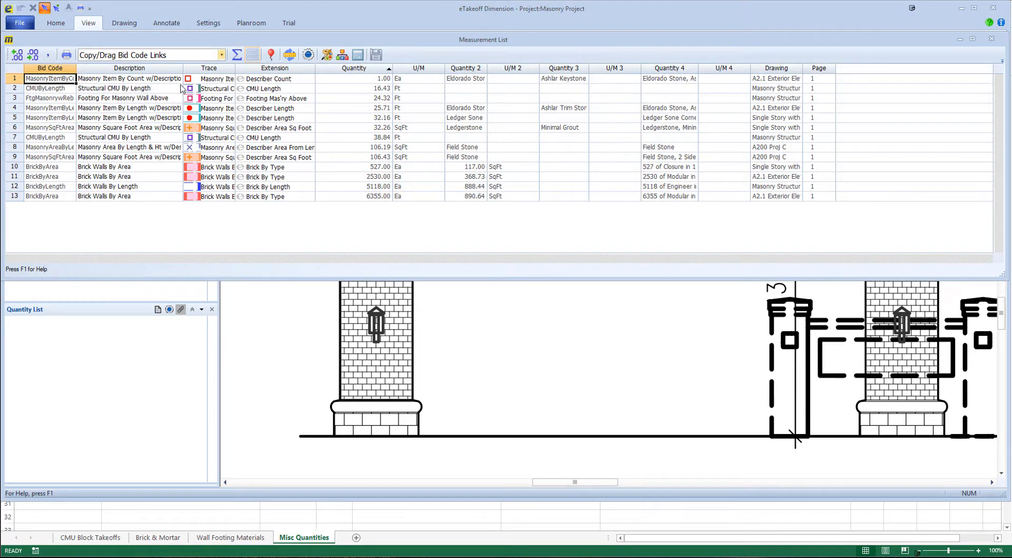
right_click(372, 73)
mouse_move(395, 163)
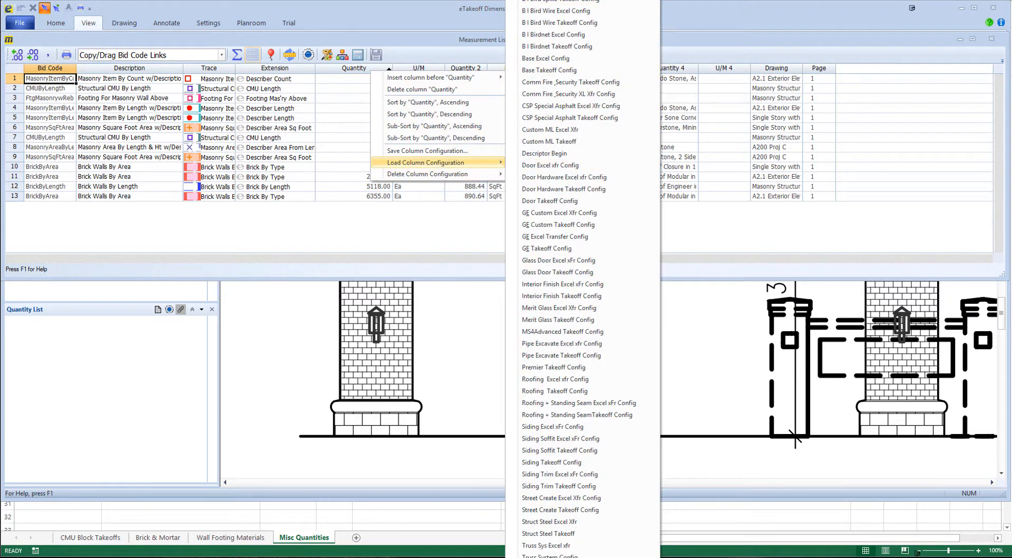
key("Escape")
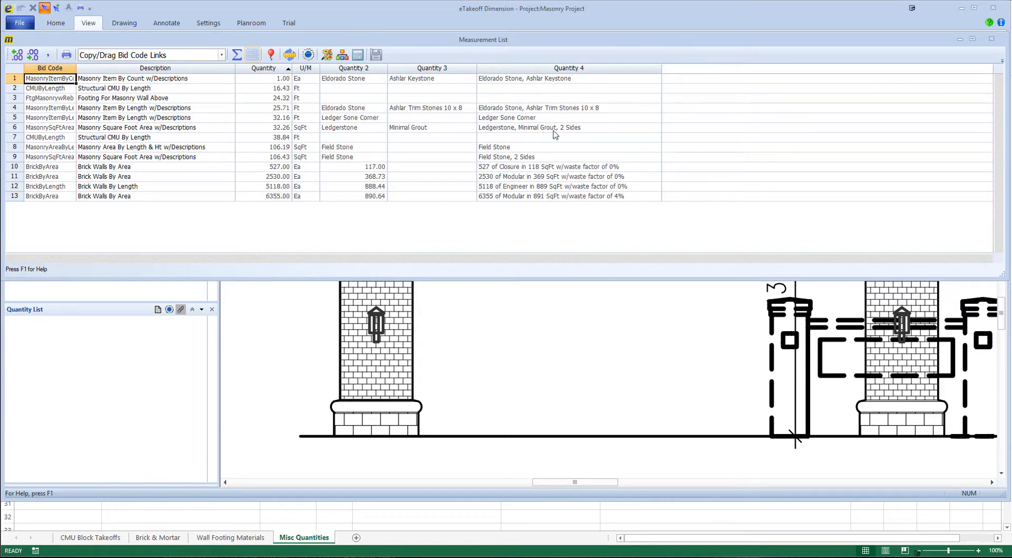
- Sort the measurement list by description in ascending order and set its copy mode to Copy/Drag Values
right_click(160, 72)
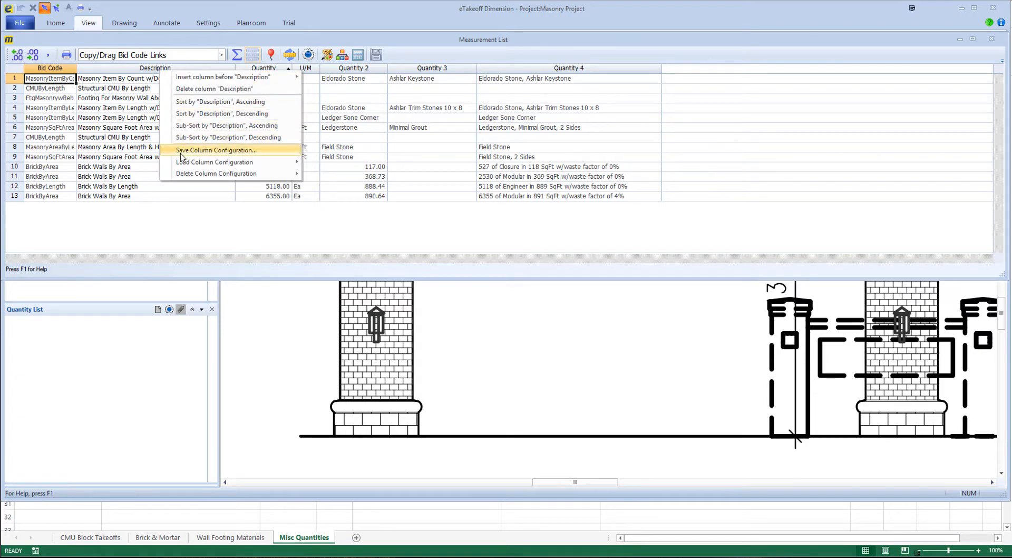
left_click(199, 103)
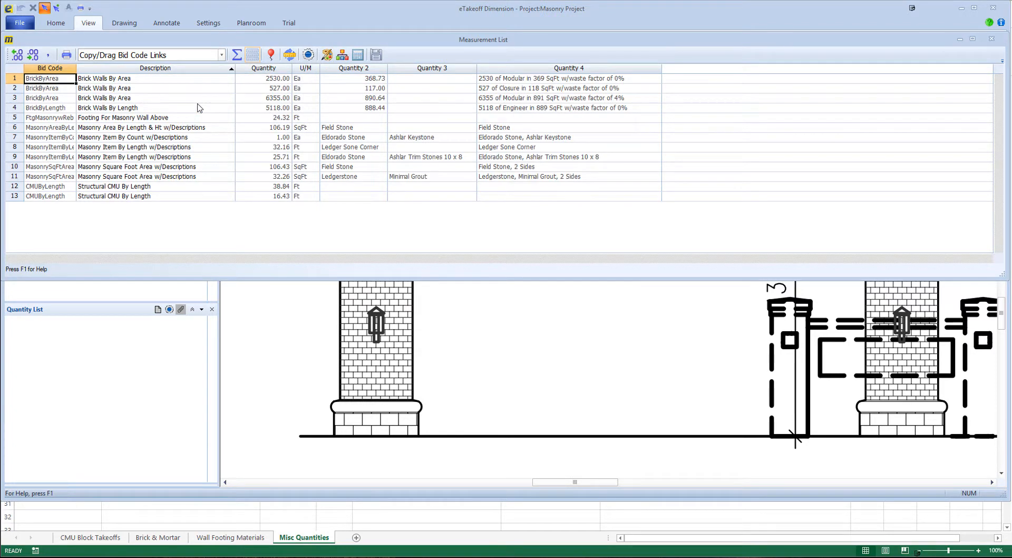
left_click(222, 55)
left_click(142, 68)
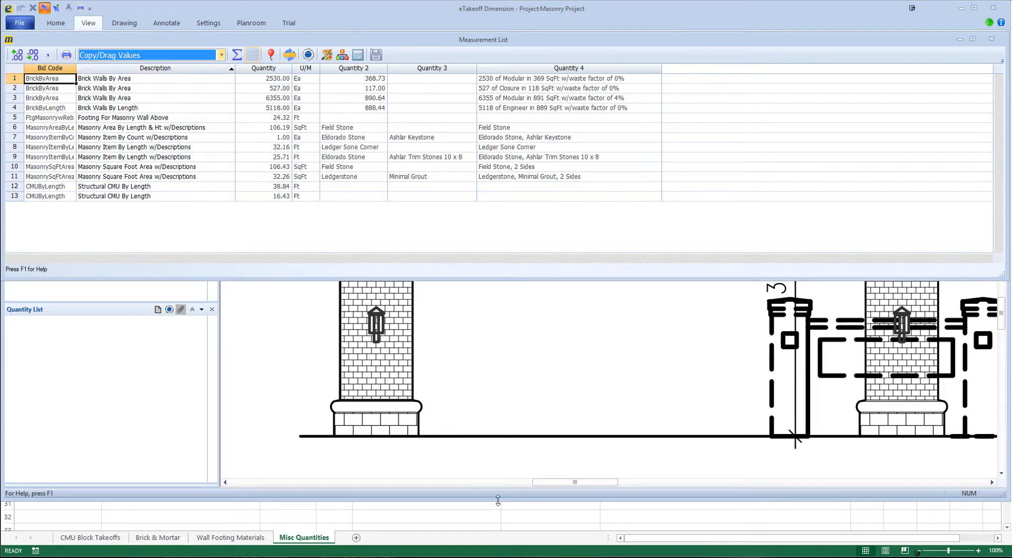
- Transfer measurement list rows 5 to 11, from bid code through Quantity 4, into the Misc Quantities sheet in Excel, starting at cell A12
left_click_drag(498, 500, 512, 329)
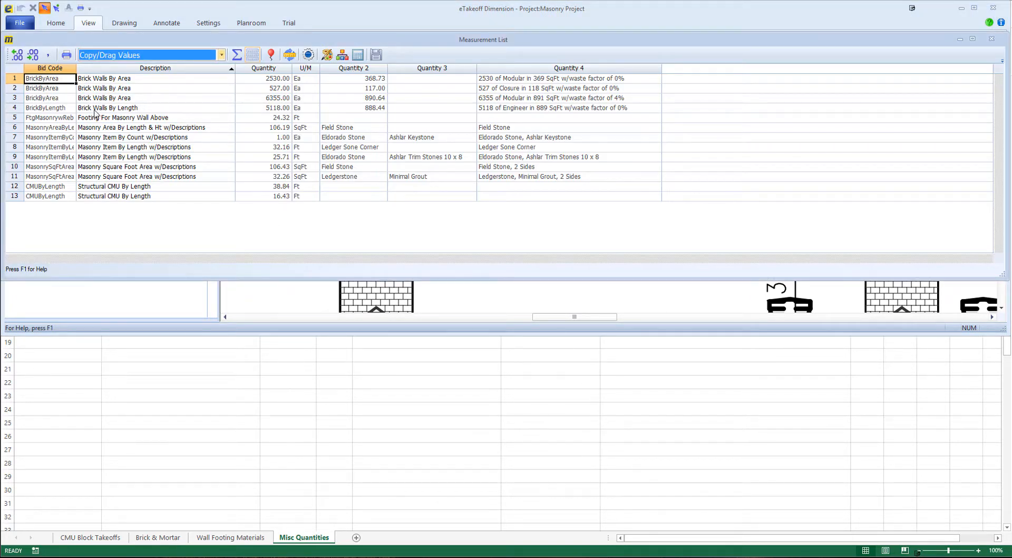
left_click(29, 119)
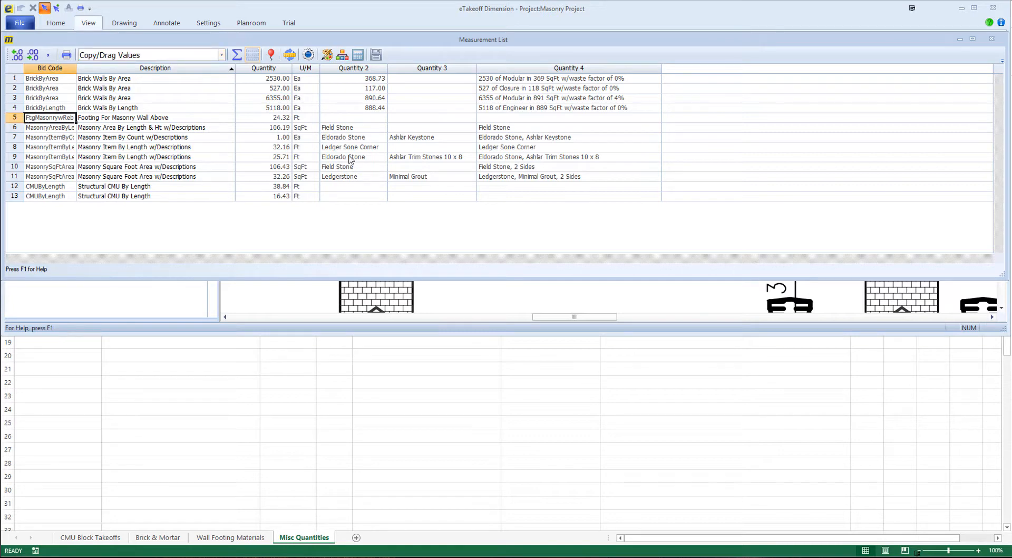
left_click(526, 178, "shift")
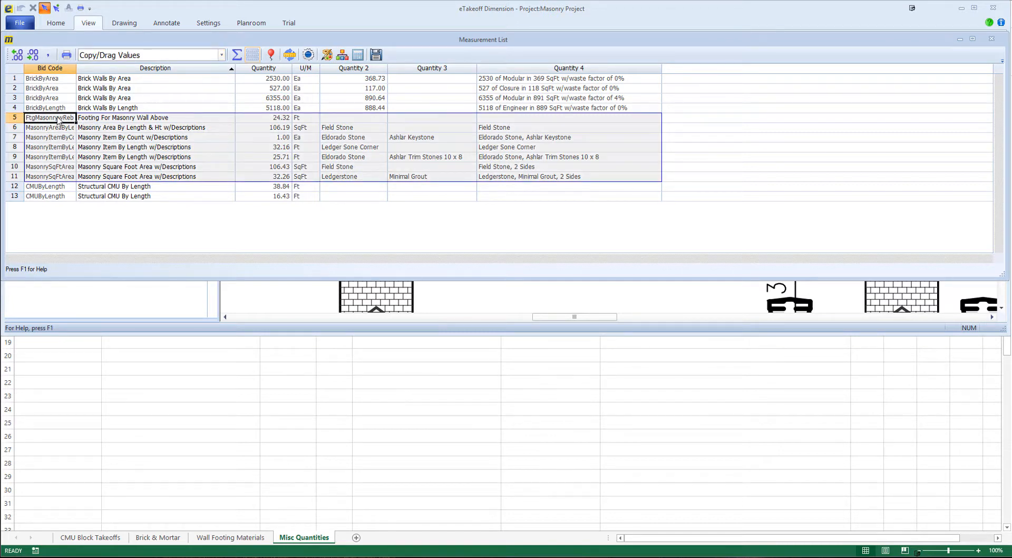
left_click_drag(58, 119, 68, 353)
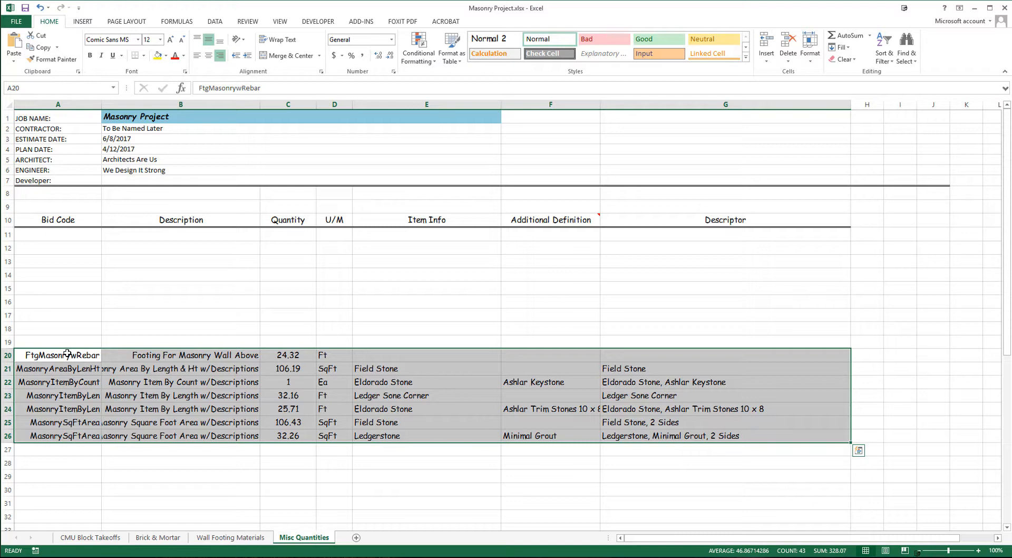
left_click_drag(45, 334, 56, 256)
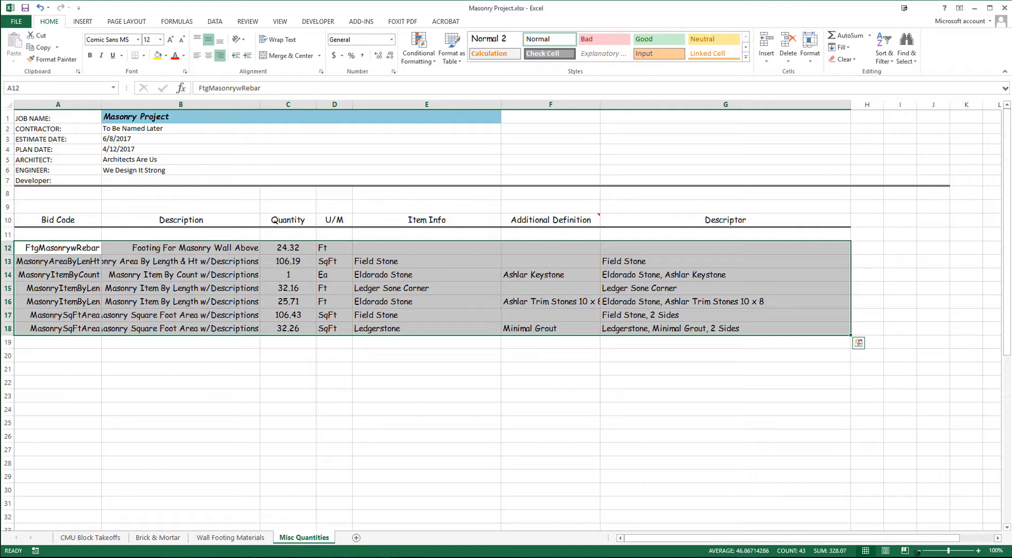
- Review the takeoff quantities on the Wall Footing Materials, Brick & Mortar and CMU Block Takeoffs sheets
left_click(251, 538)
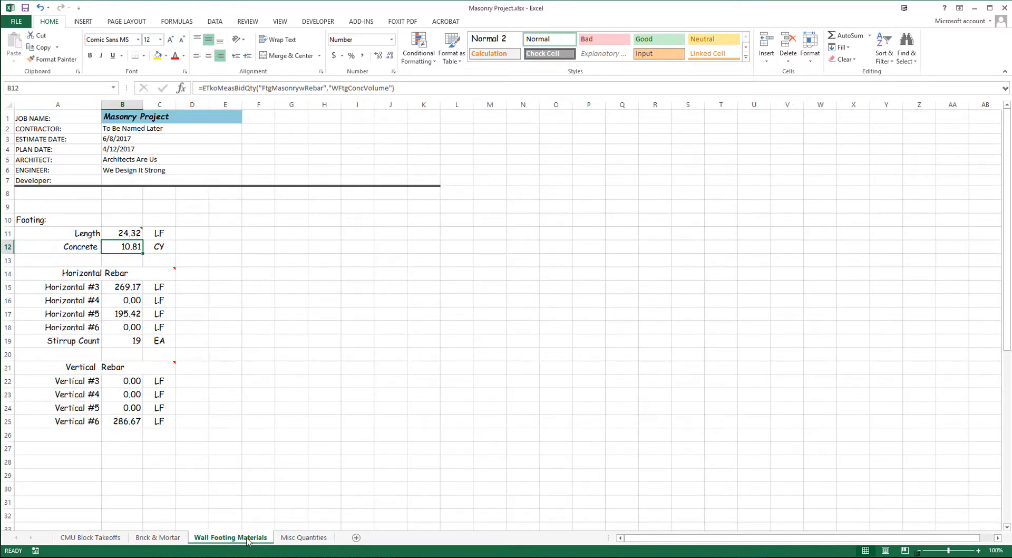
left_click(170, 536)
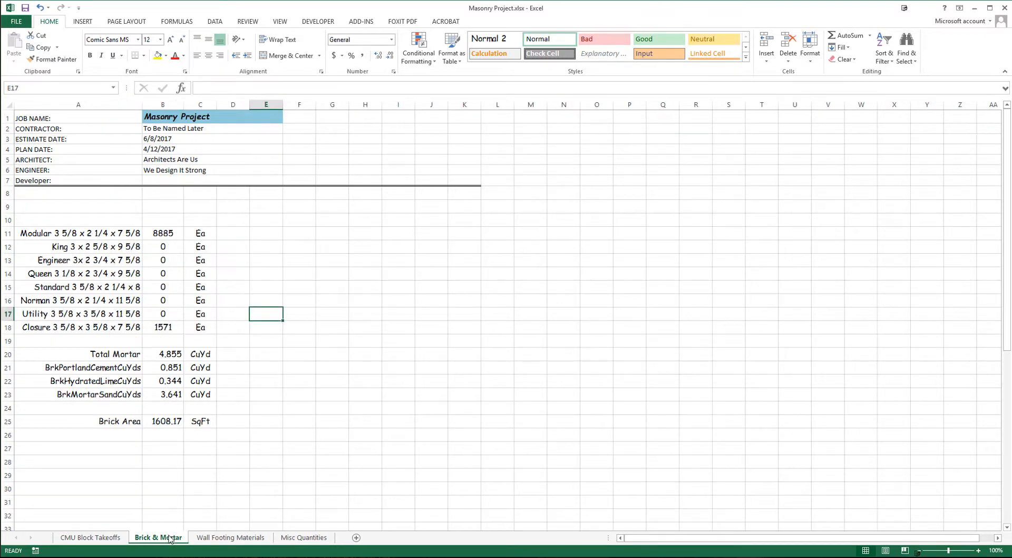
left_click(100, 540)
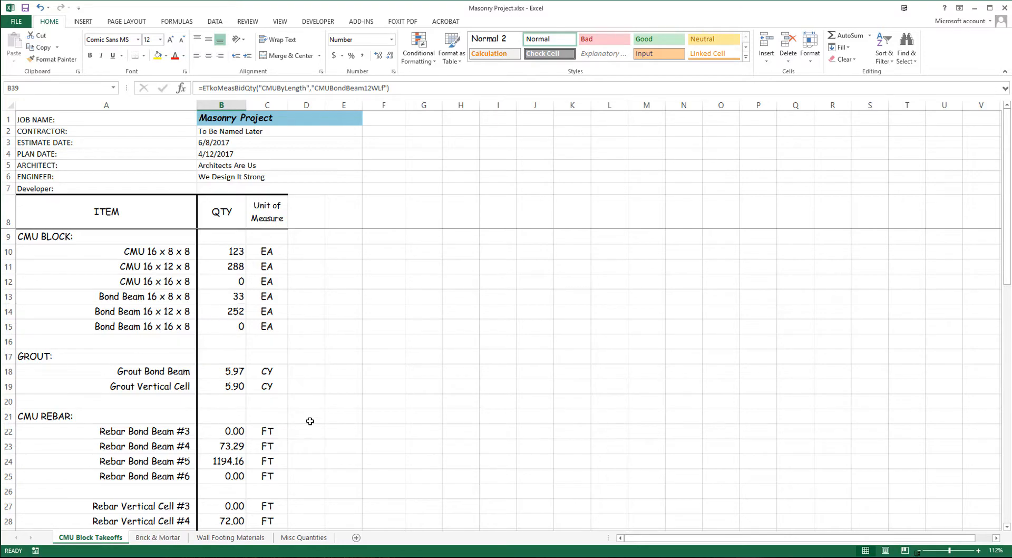
scroll(358, 422, "down", 4)
scroll(357, 422, "down", 4)
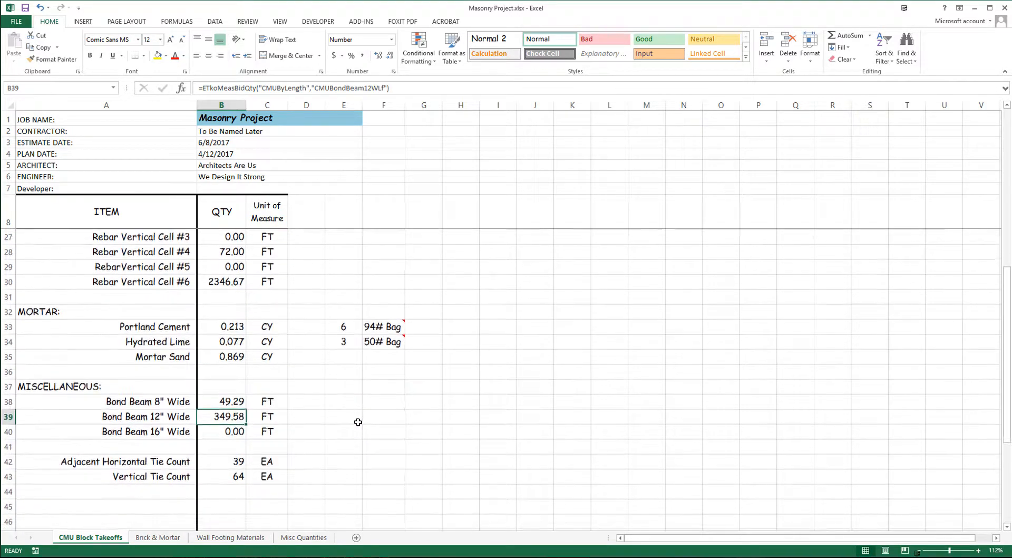
scroll(357, 421, "up", 4)
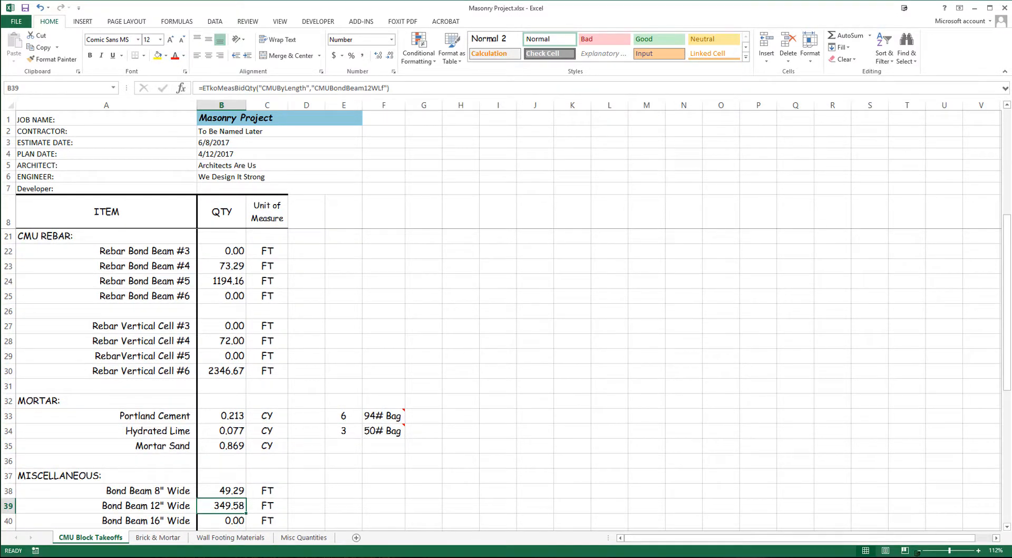